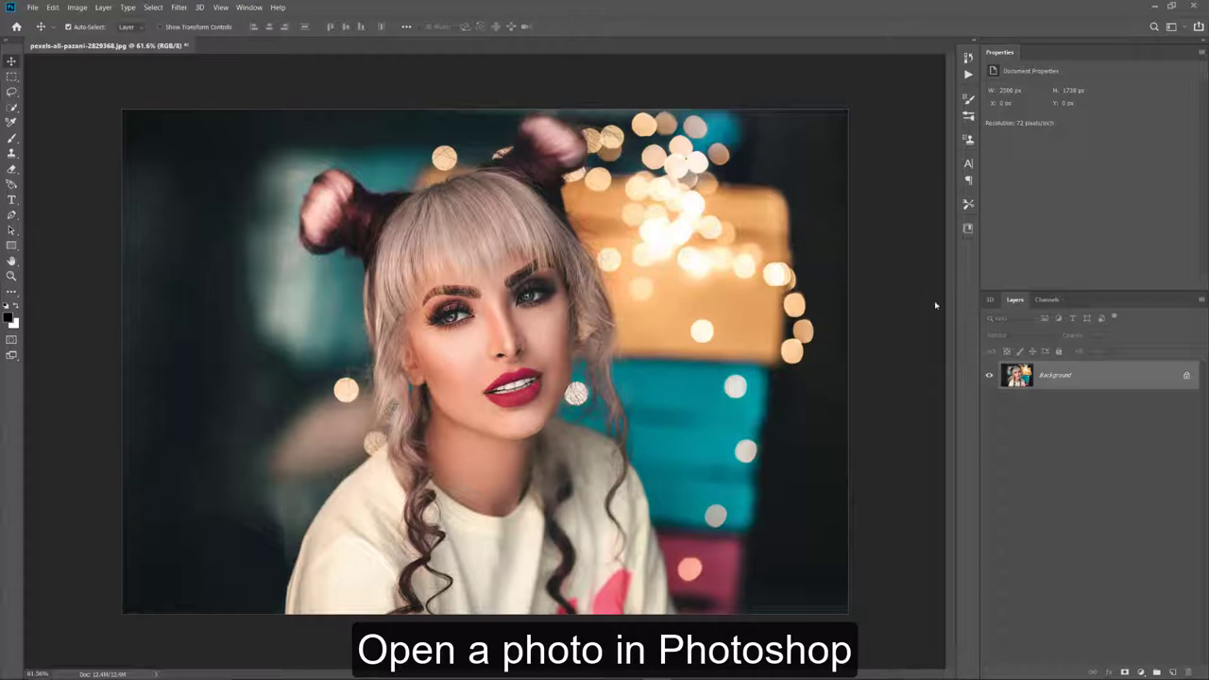
- Load the Comic Art.atn action set into the Actions panel
click(248, 7)
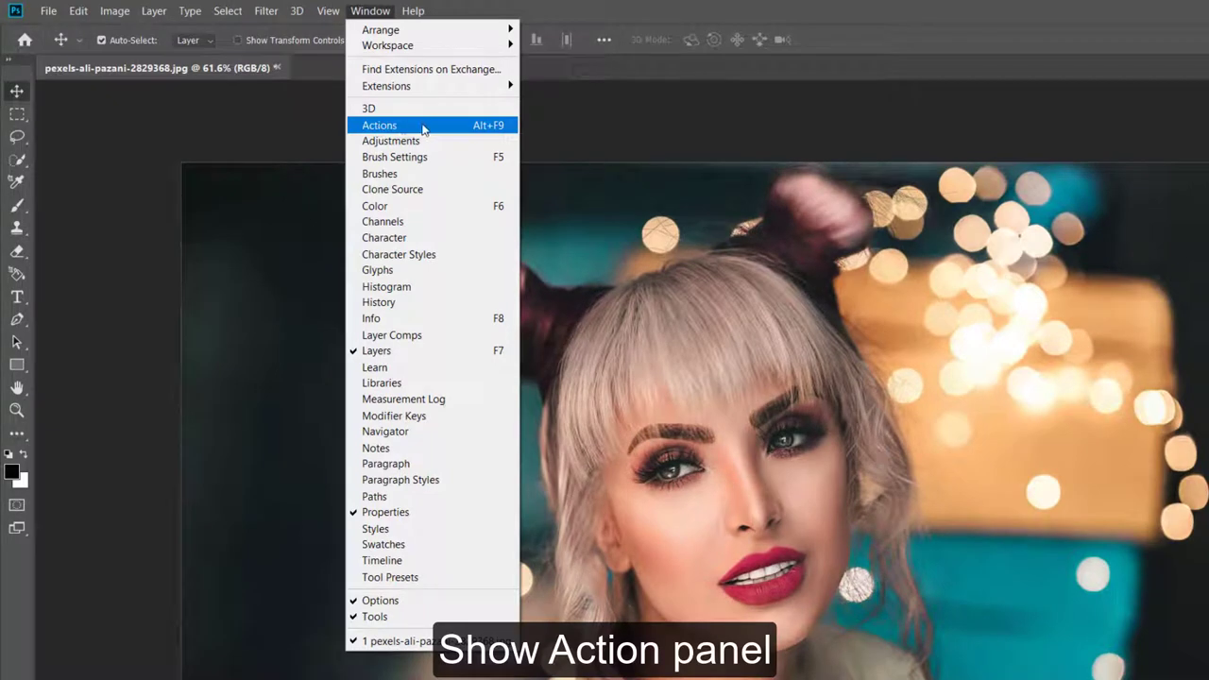
click(422, 125)
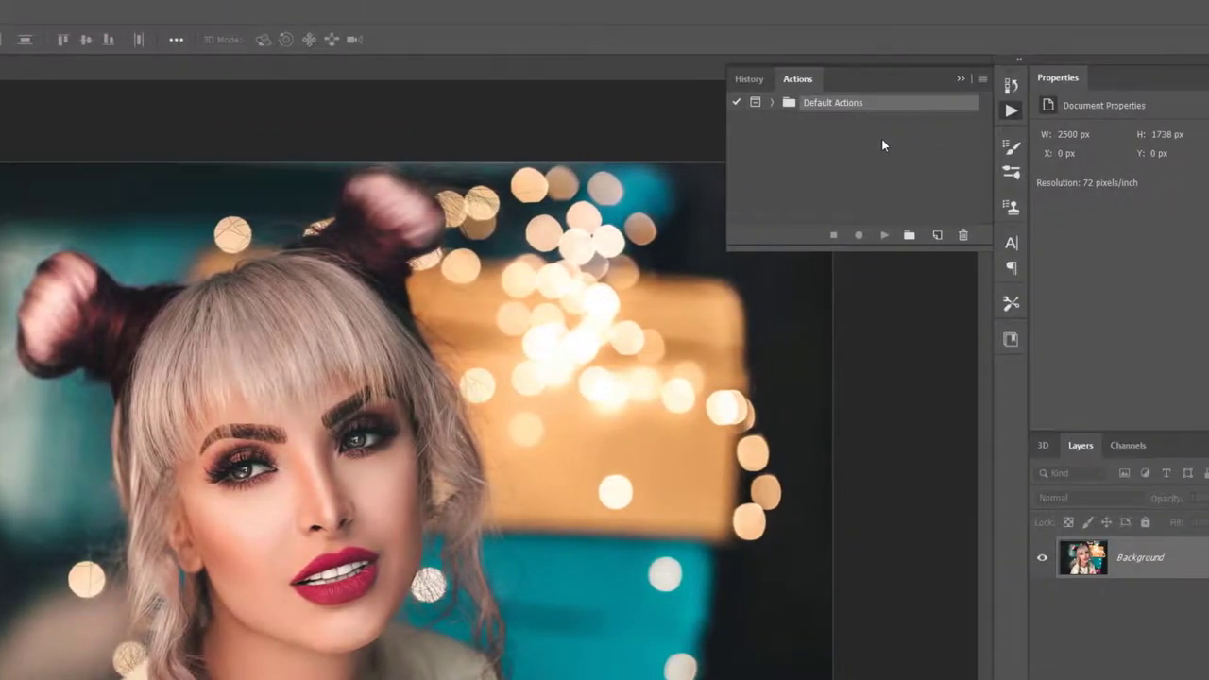
click(983, 79)
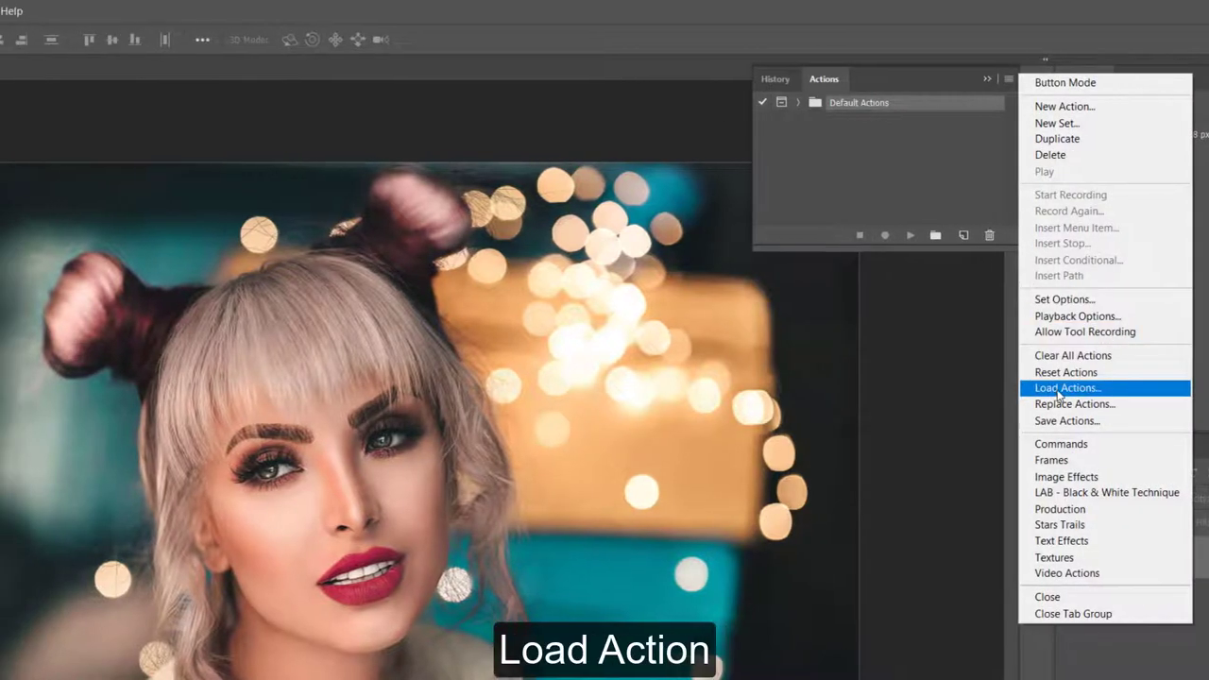
click(1058, 394)
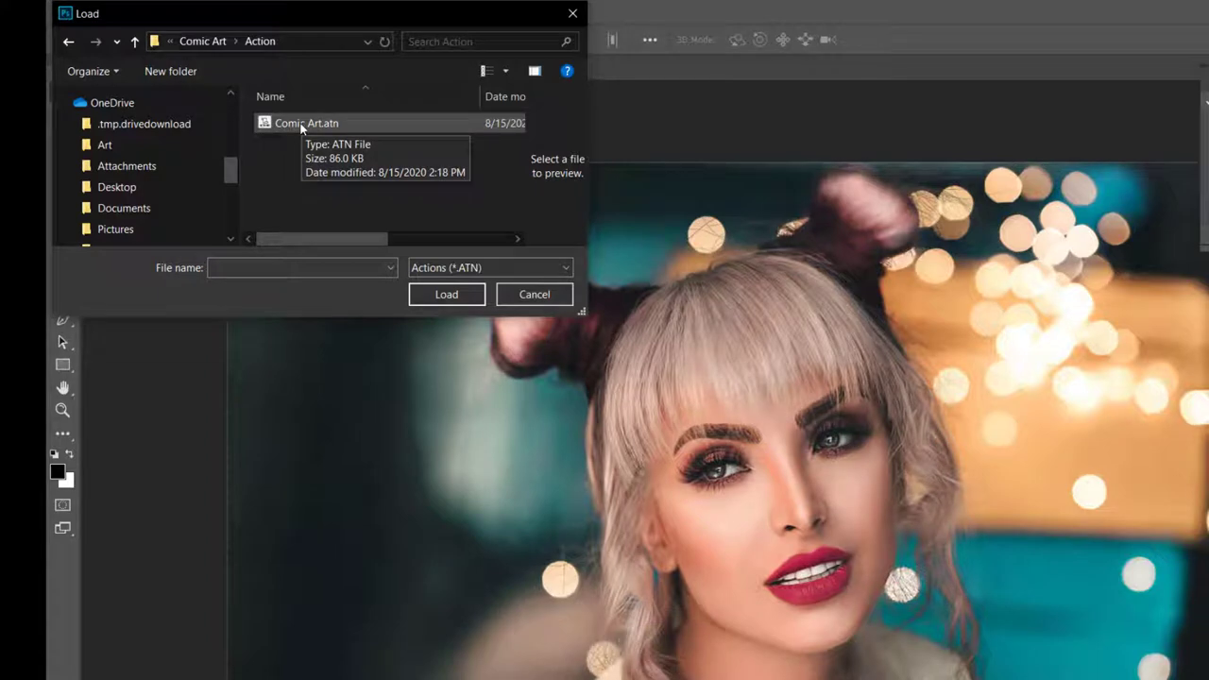
click(302, 128)
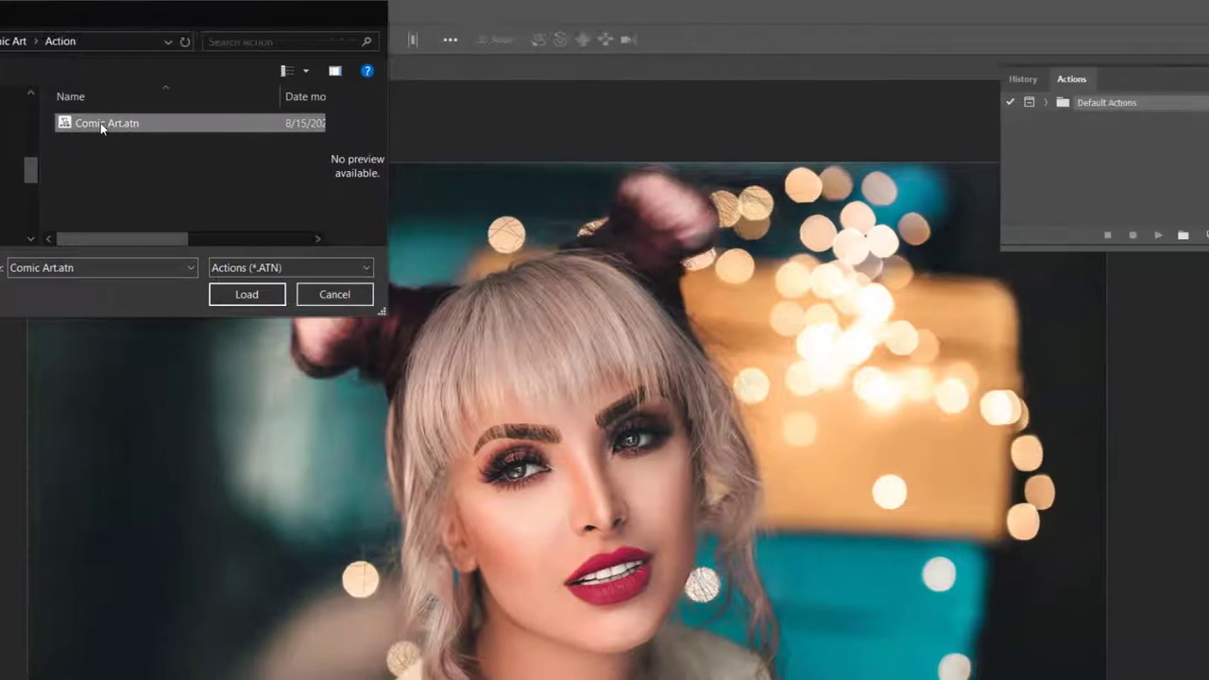
double_click(302, 128)
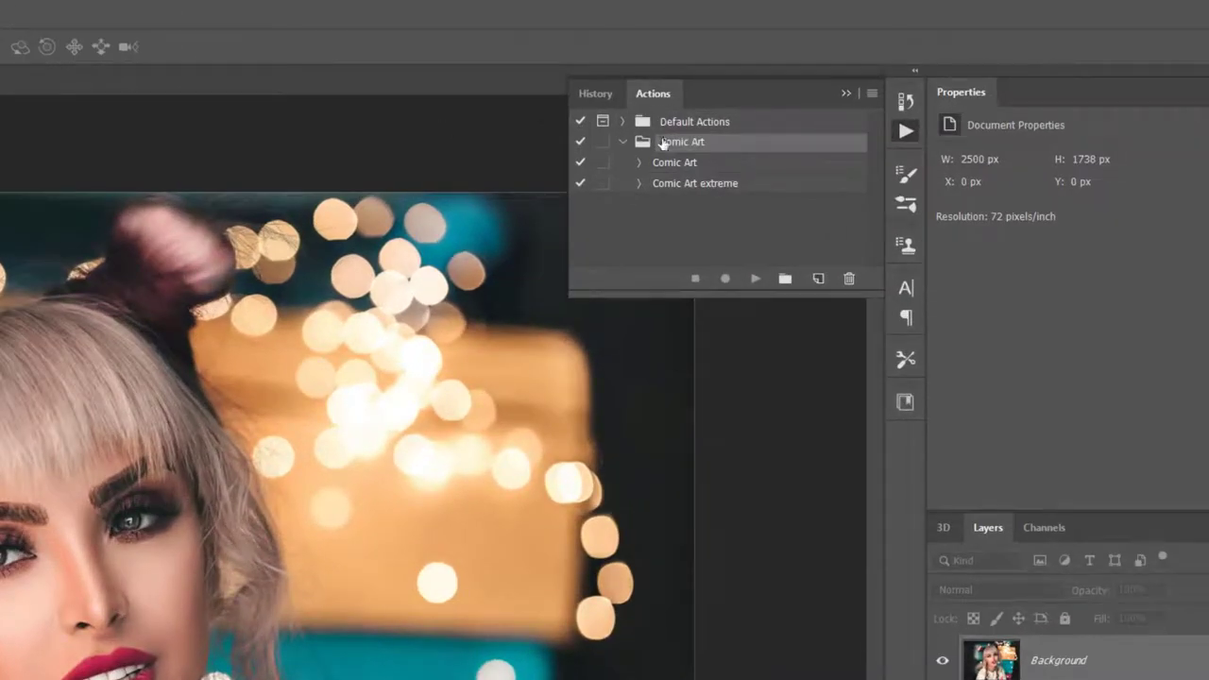
- Play the Comic Art action to turn the portrait photo into comic artwork
click(684, 164)
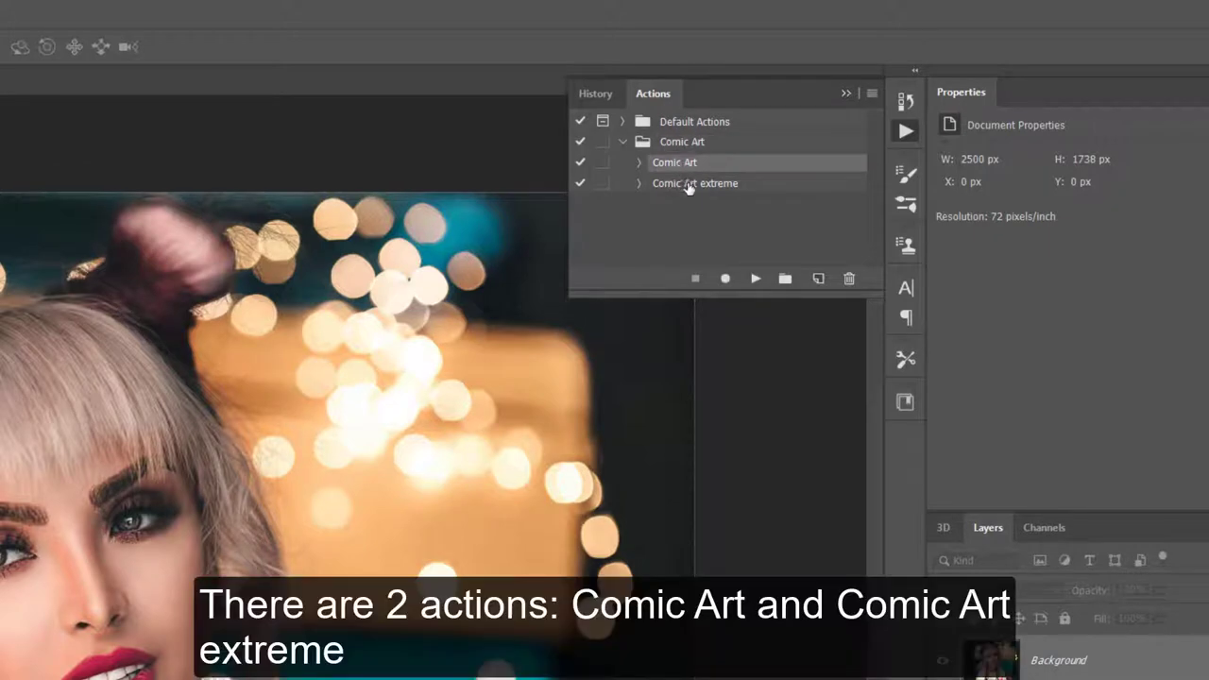
click(704, 189)
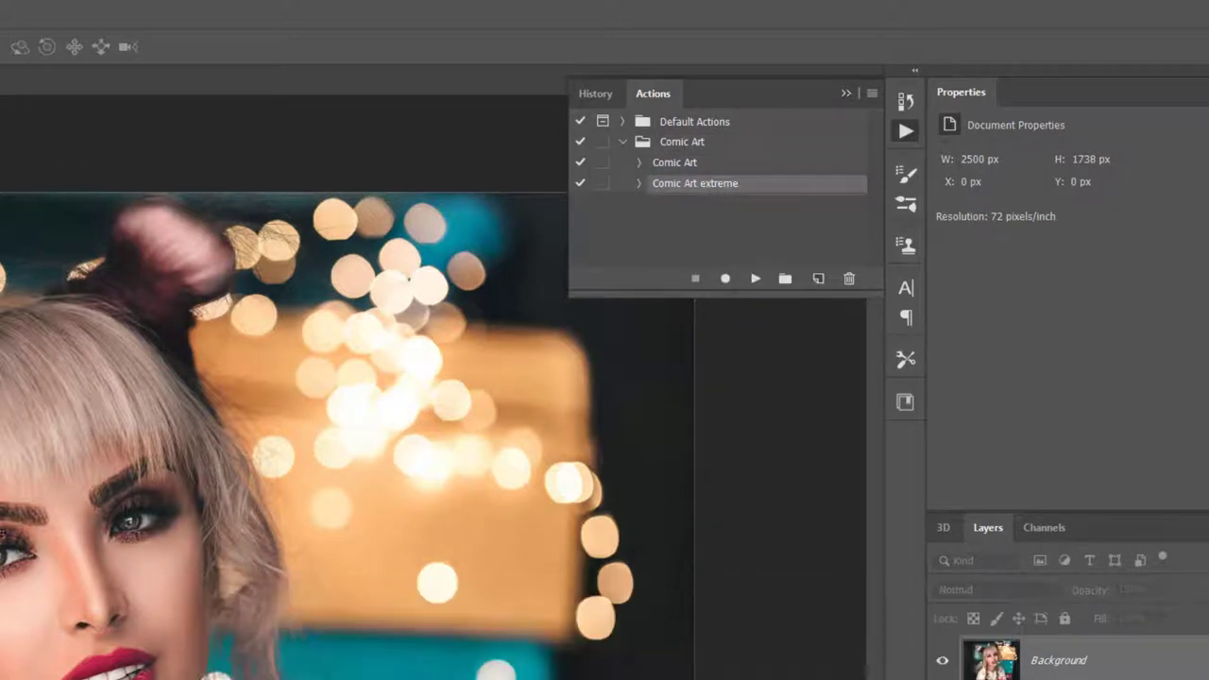
click(682, 168)
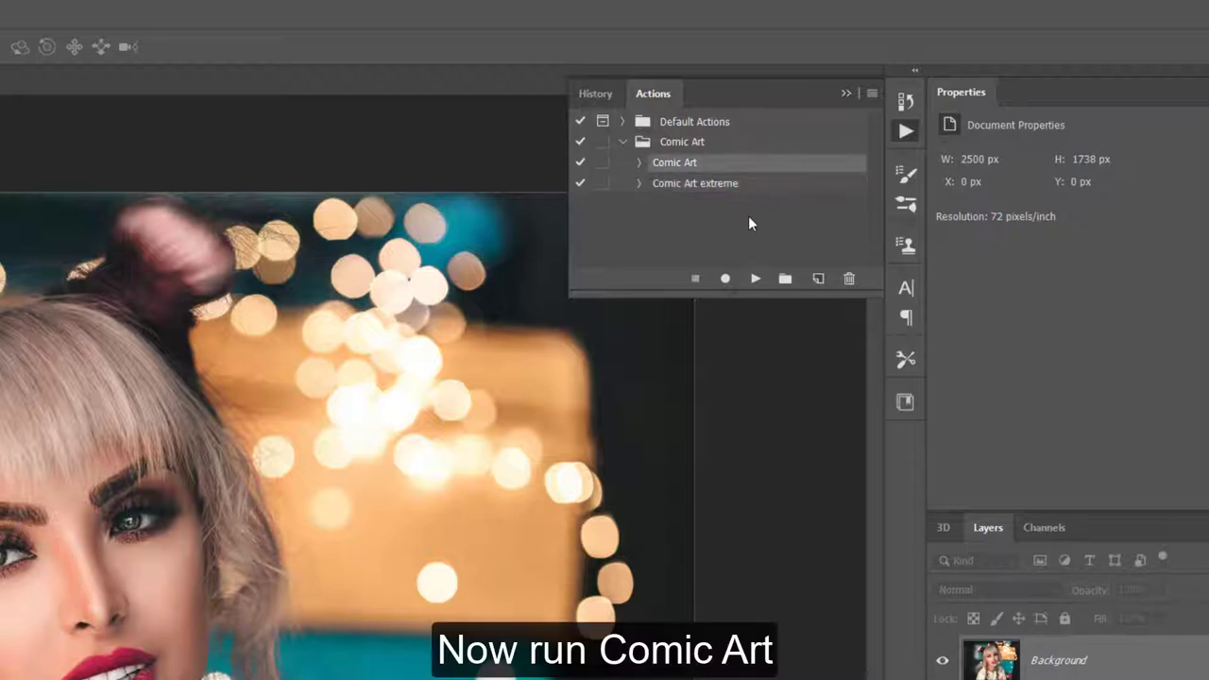
click(754, 279)
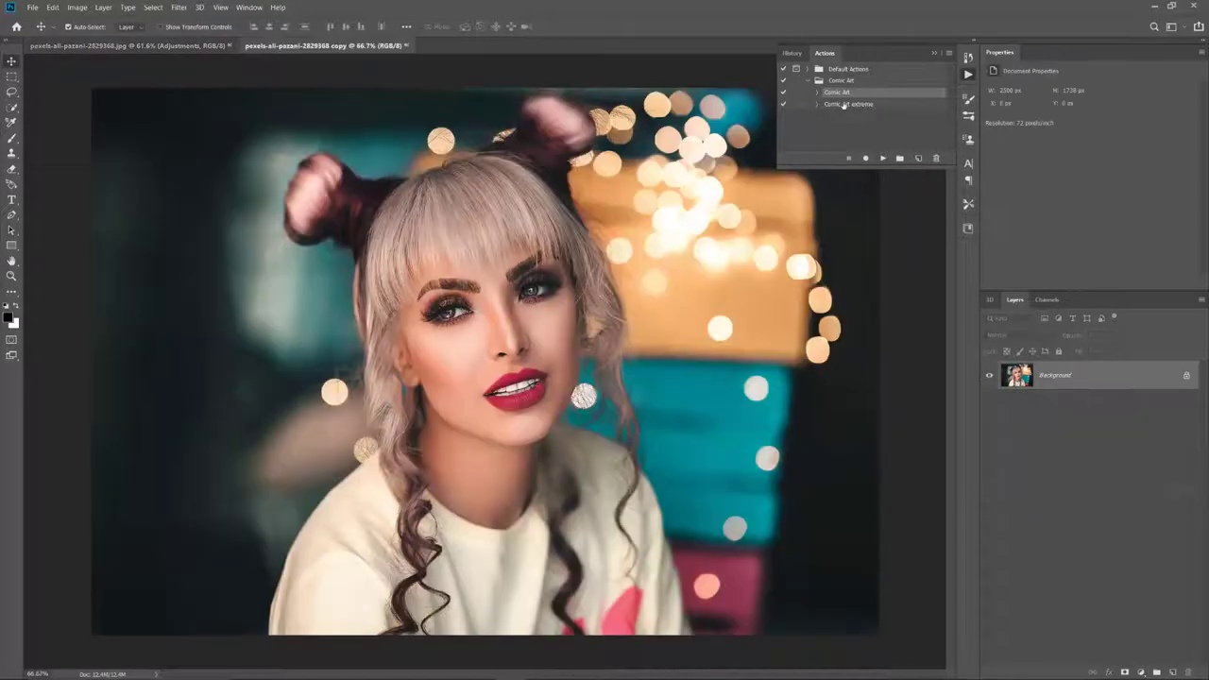
click(850, 104)
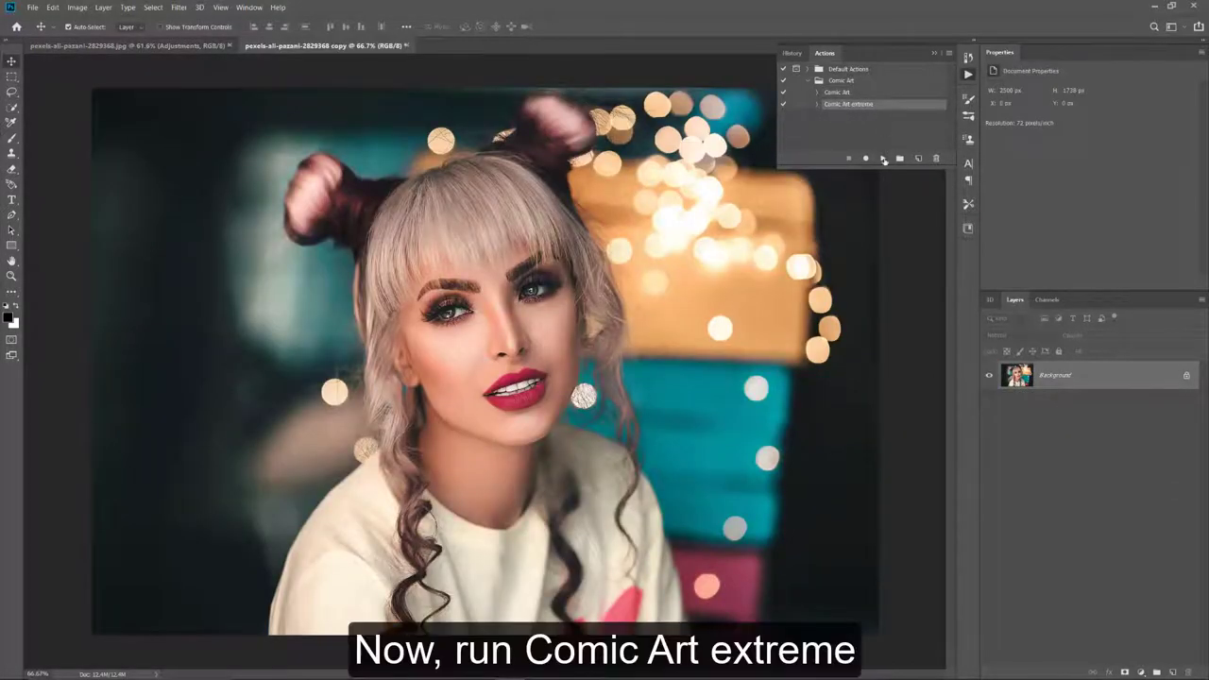
- Run Comic Art extreme on the photo copy and compare it with the Comic Art action
click(884, 160)
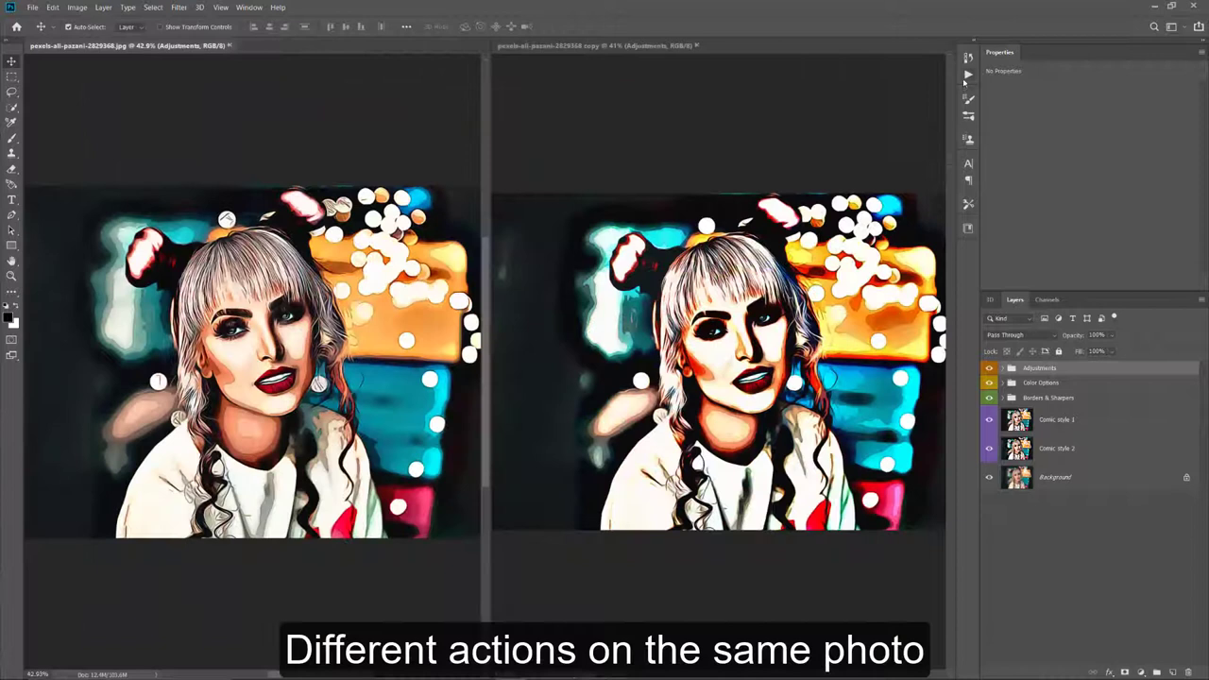
click(965, 80)
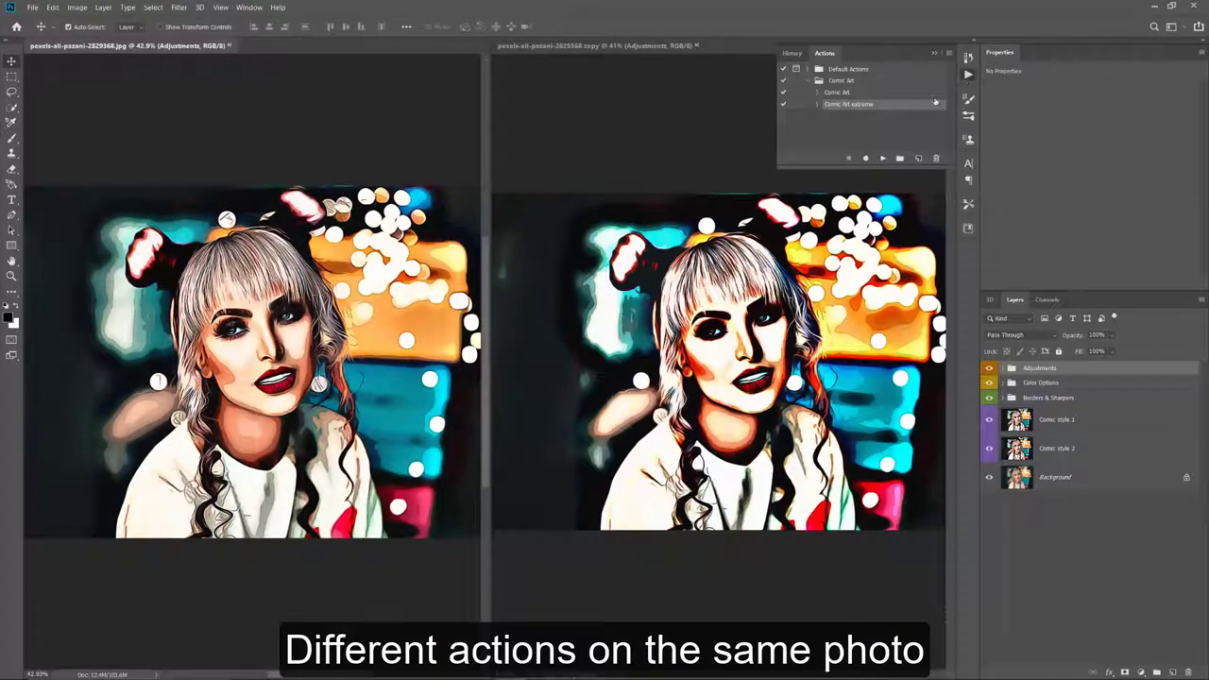
click(836, 93)
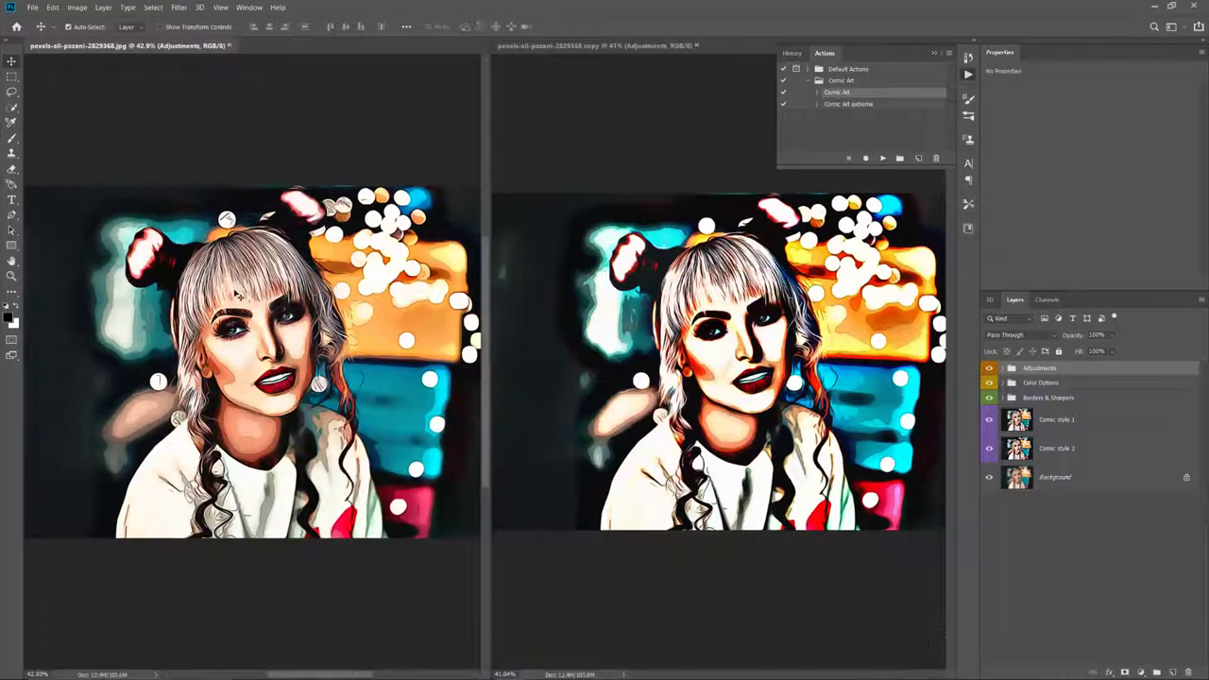
click(848, 104)
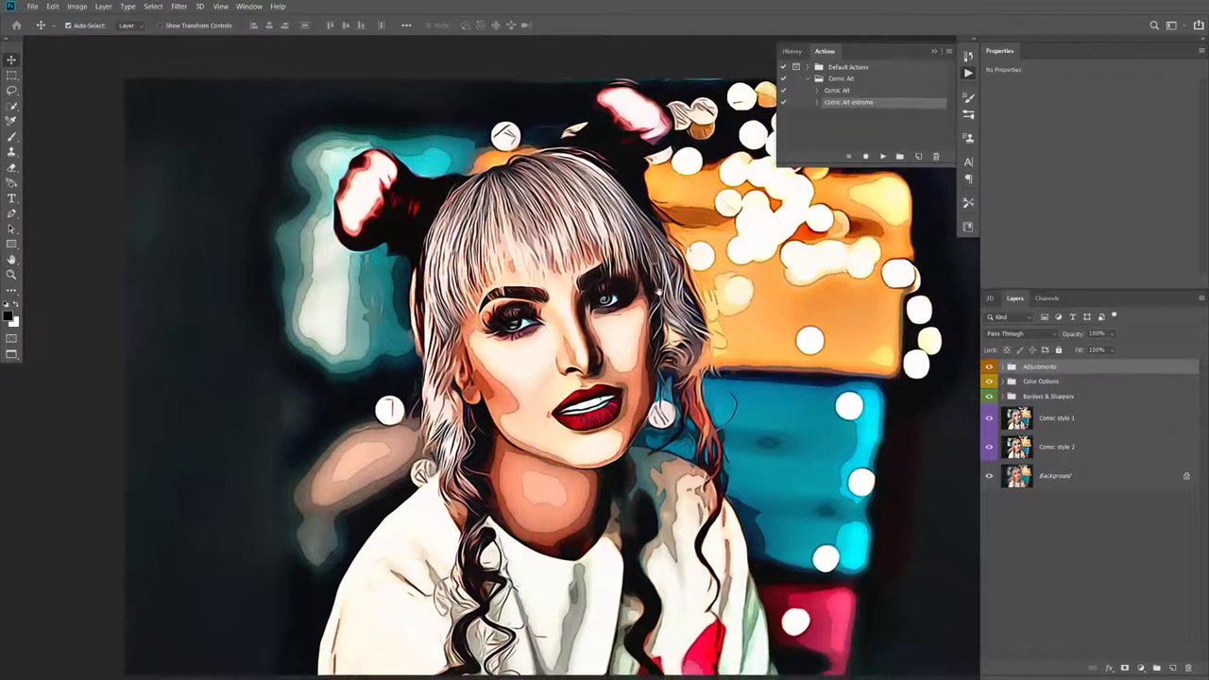
- Toggle Comic style 1 to compare with Comic style 2, then expand Borders & Sharpers
click(821, 51)
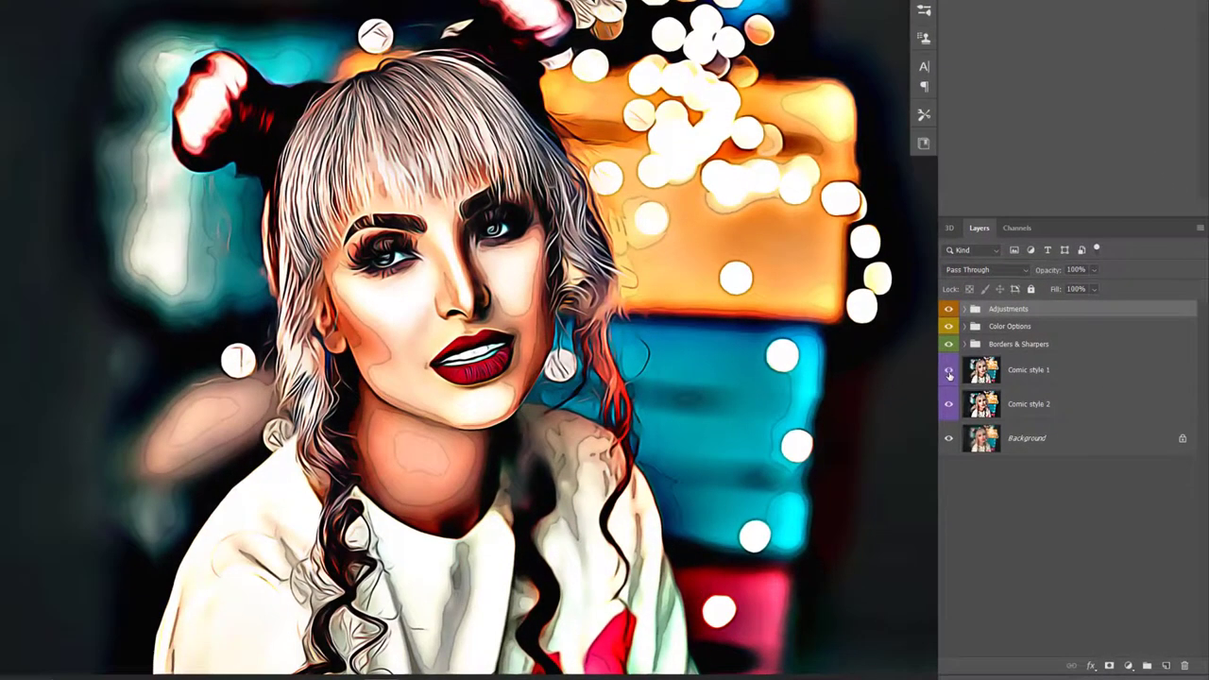
click(949, 375)
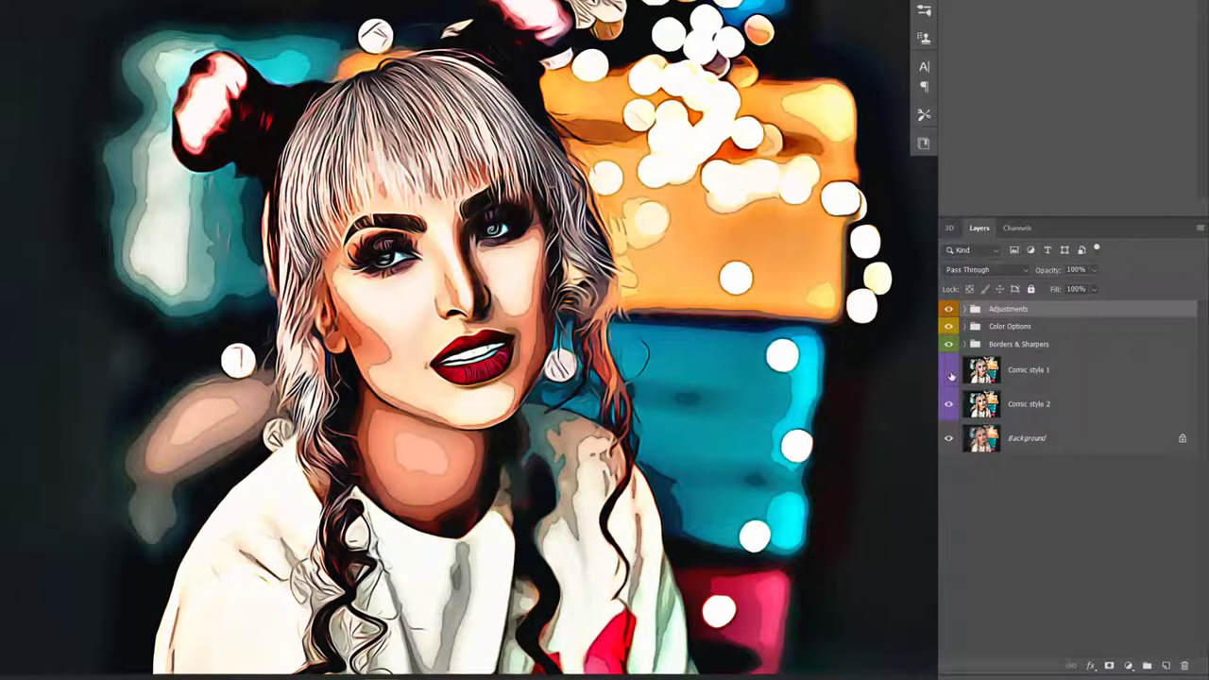
click(949, 375)
click(949, 375)
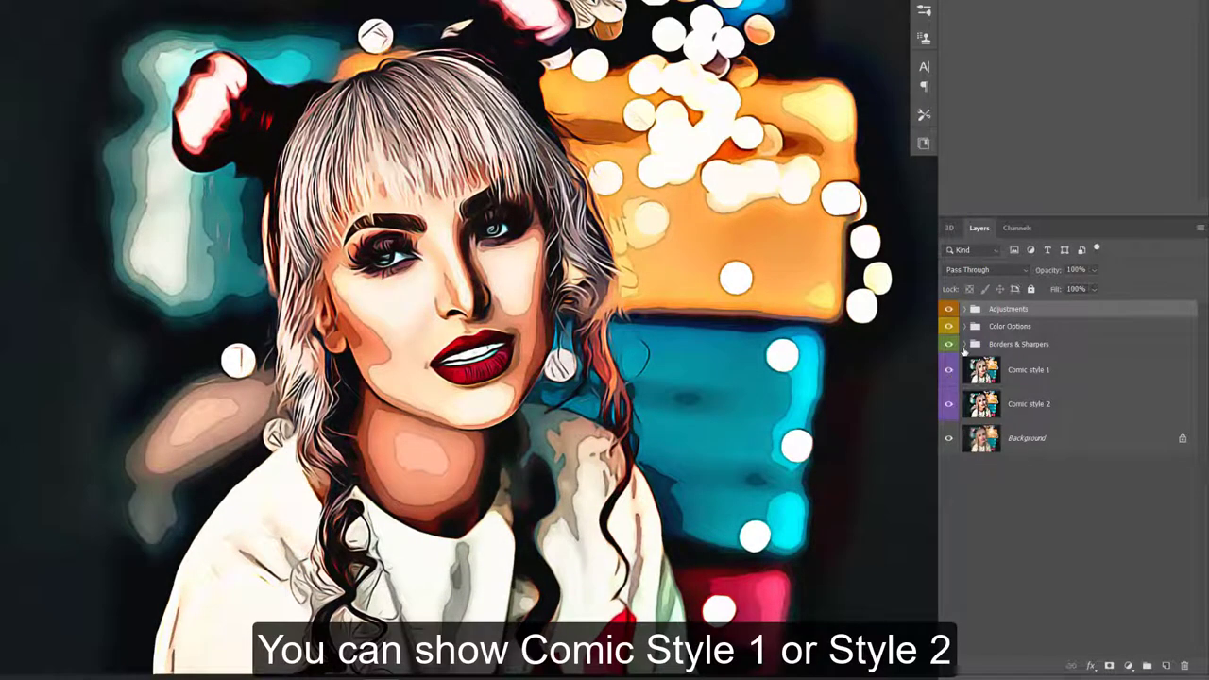
click(964, 346)
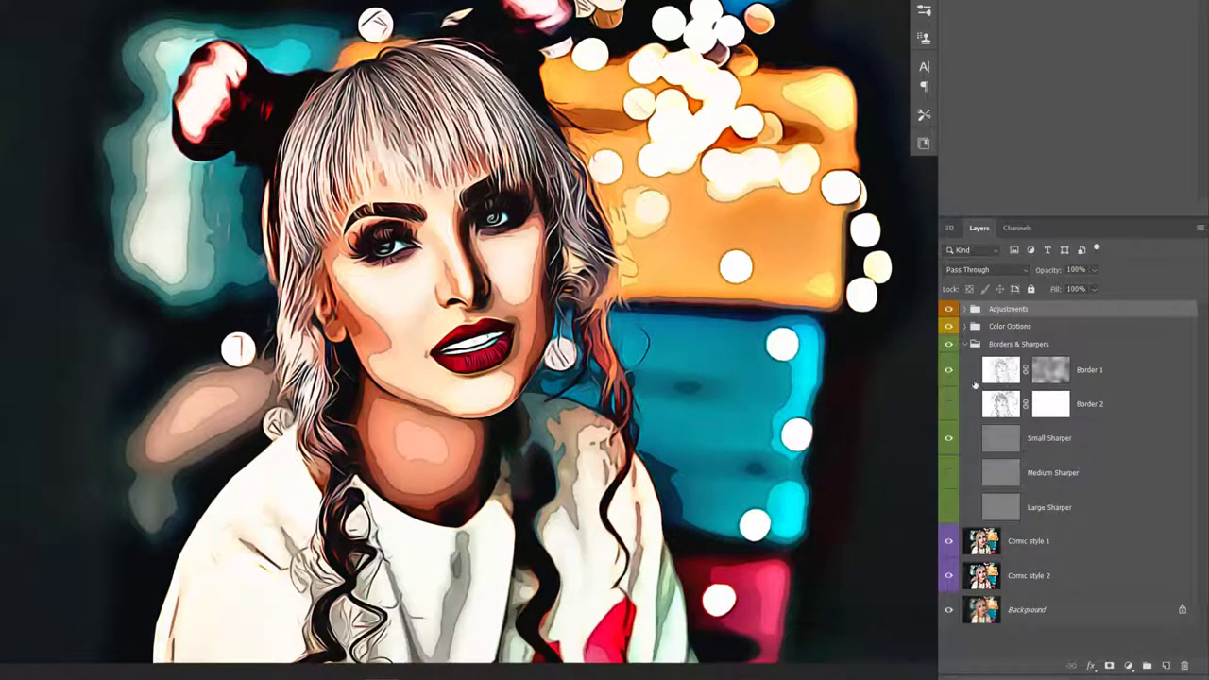
- Swap Border 1 for Border 2 and switch sharpening from Small Sharper to Large Sharper
click(948, 373)
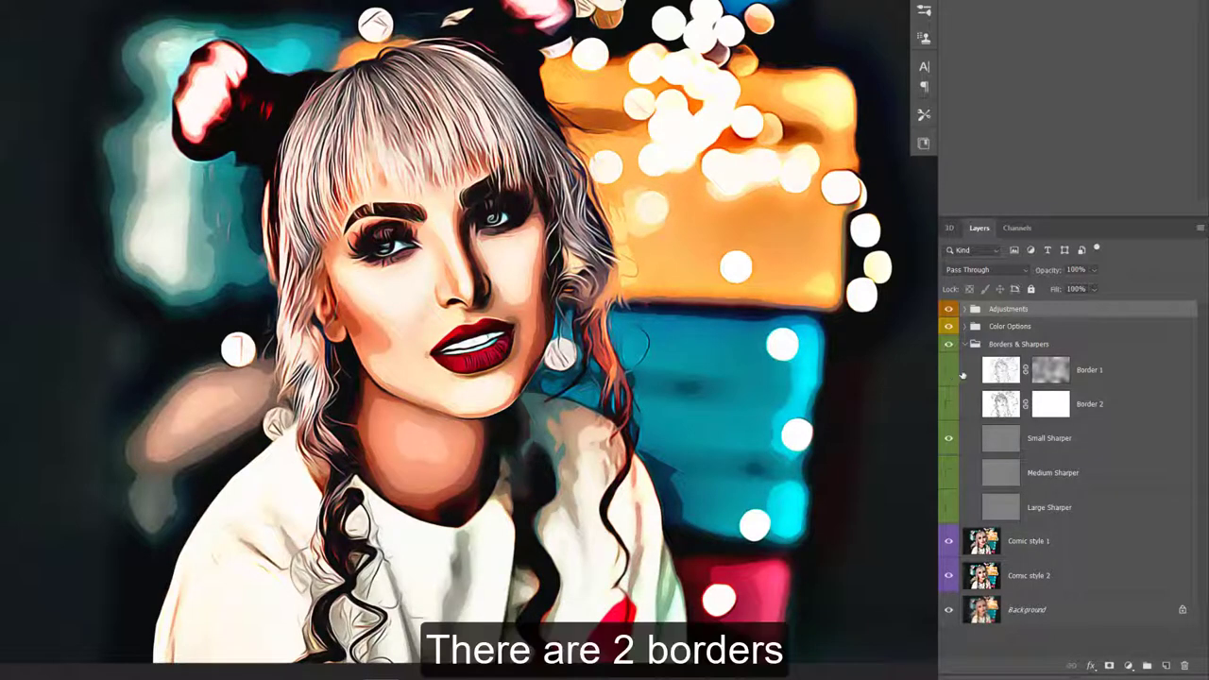
click(950, 407)
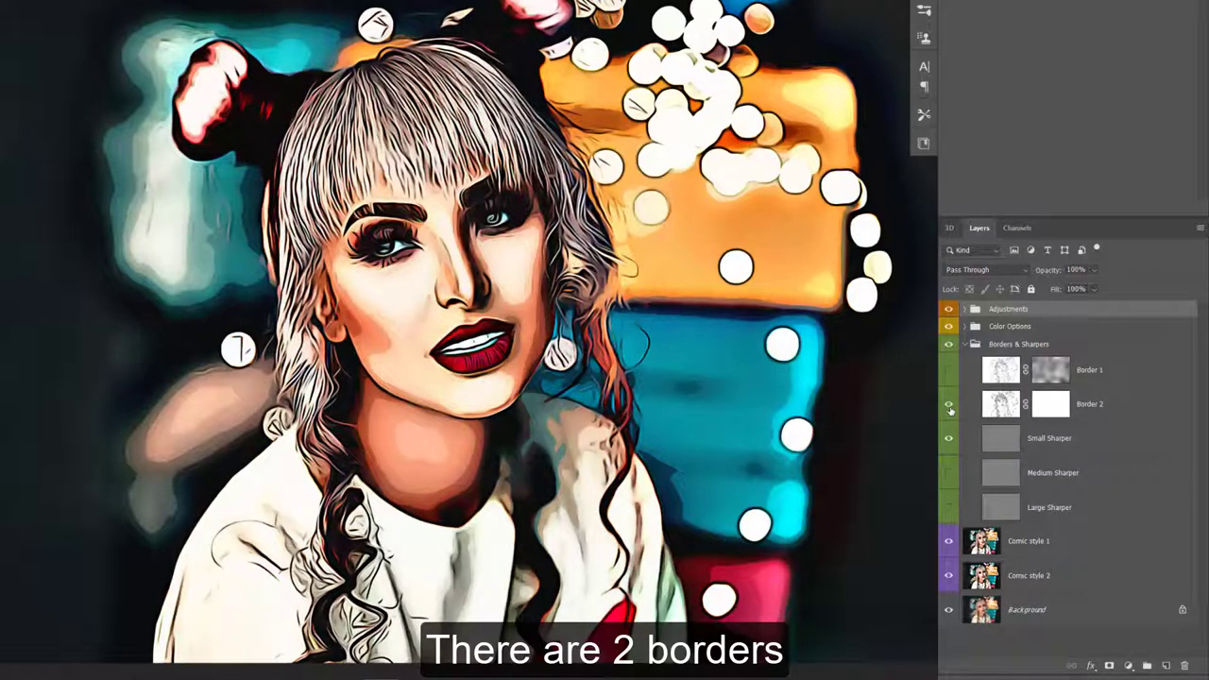
click(1002, 408)
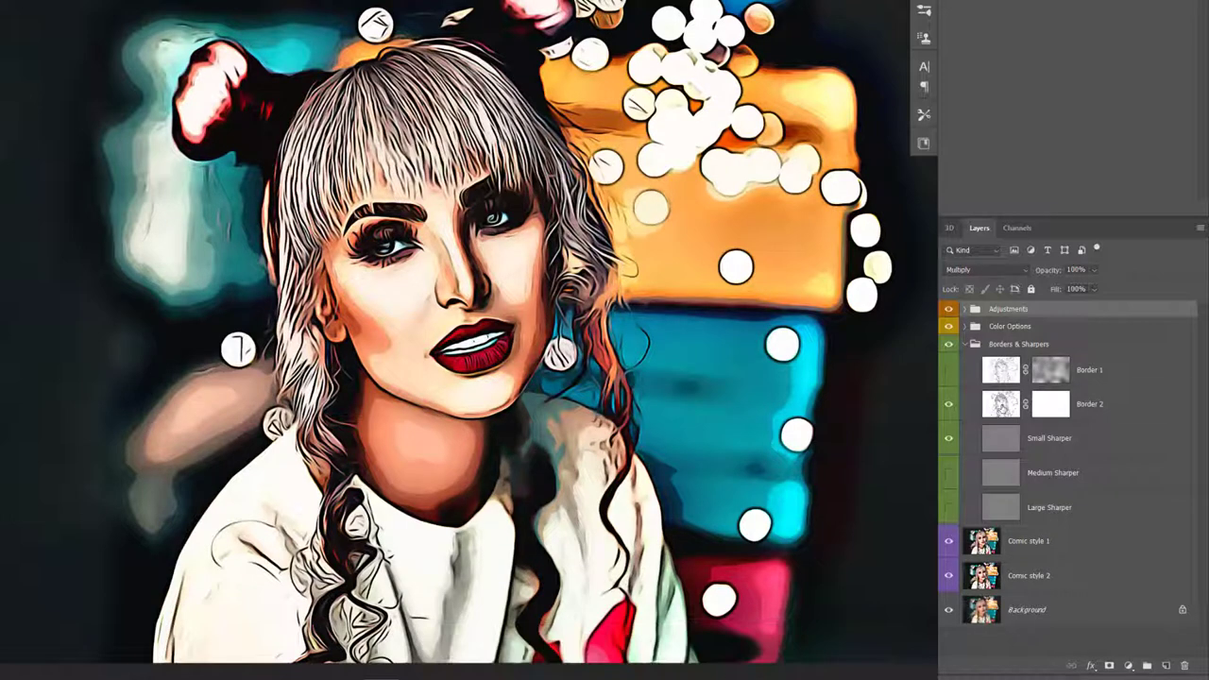
click(949, 439)
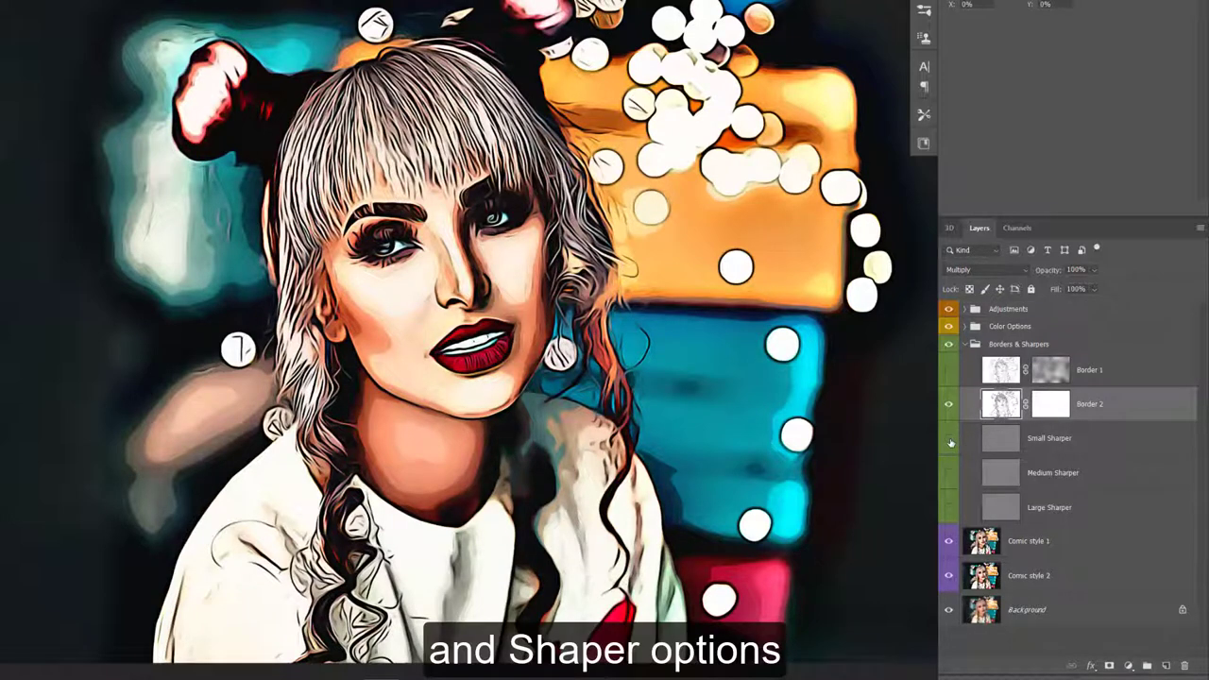
click(950, 473)
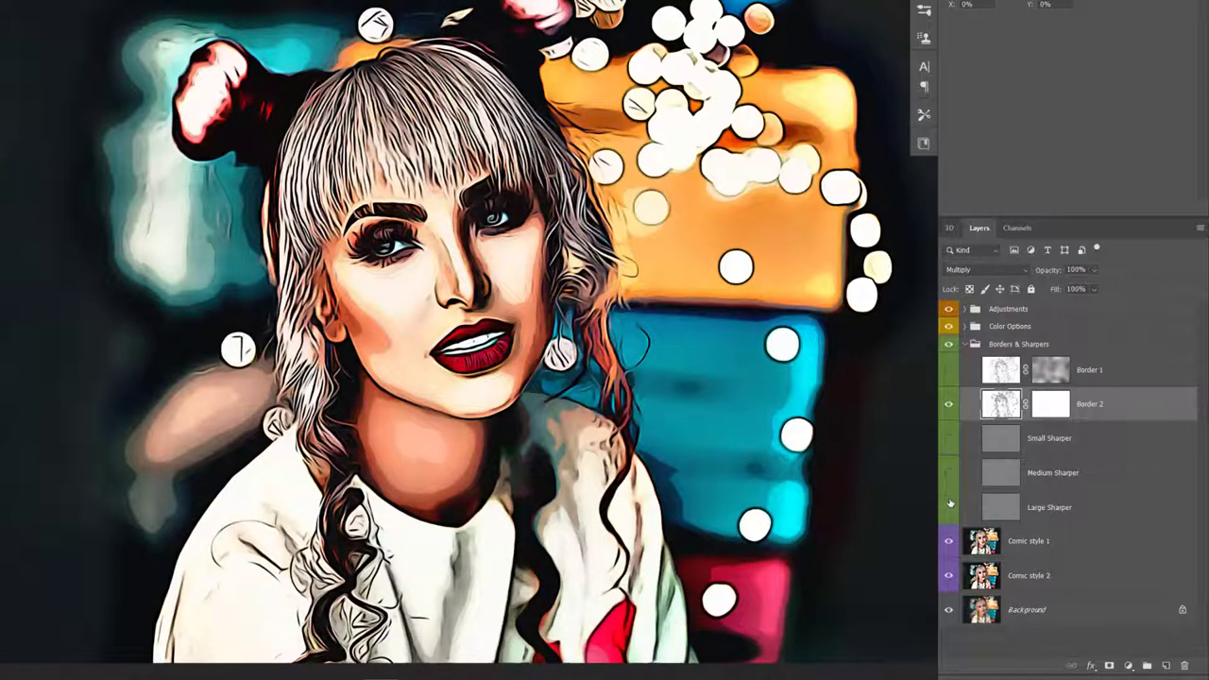
click(949, 508)
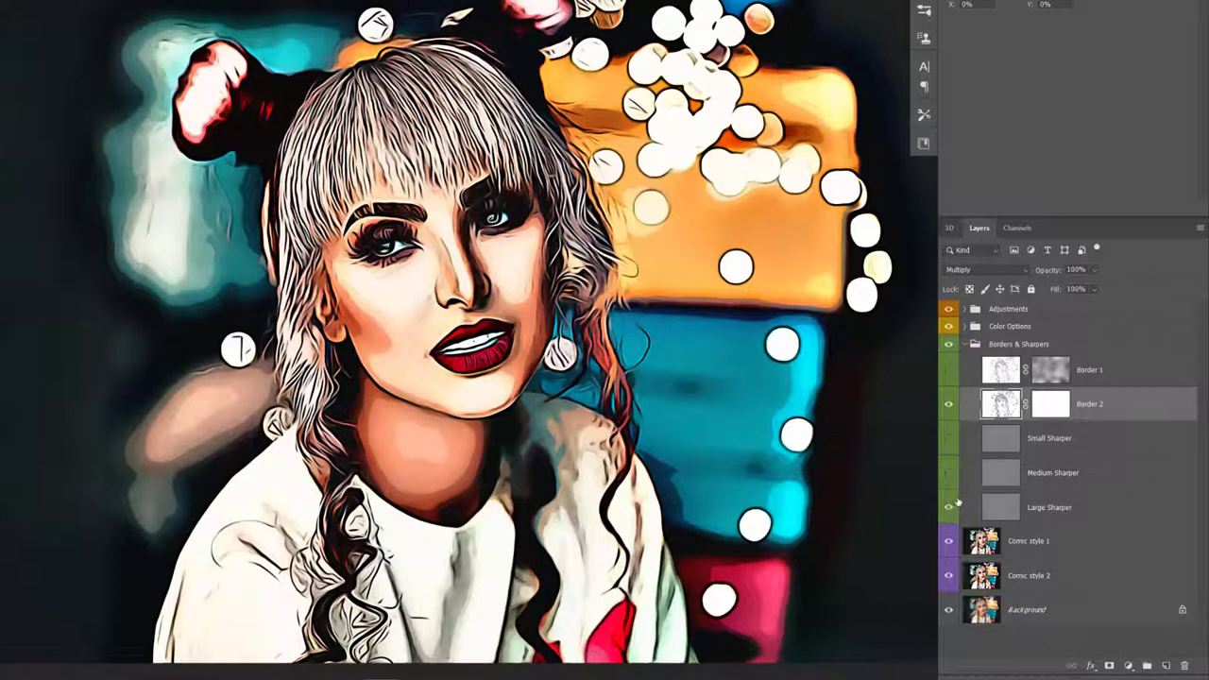
click(963, 344)
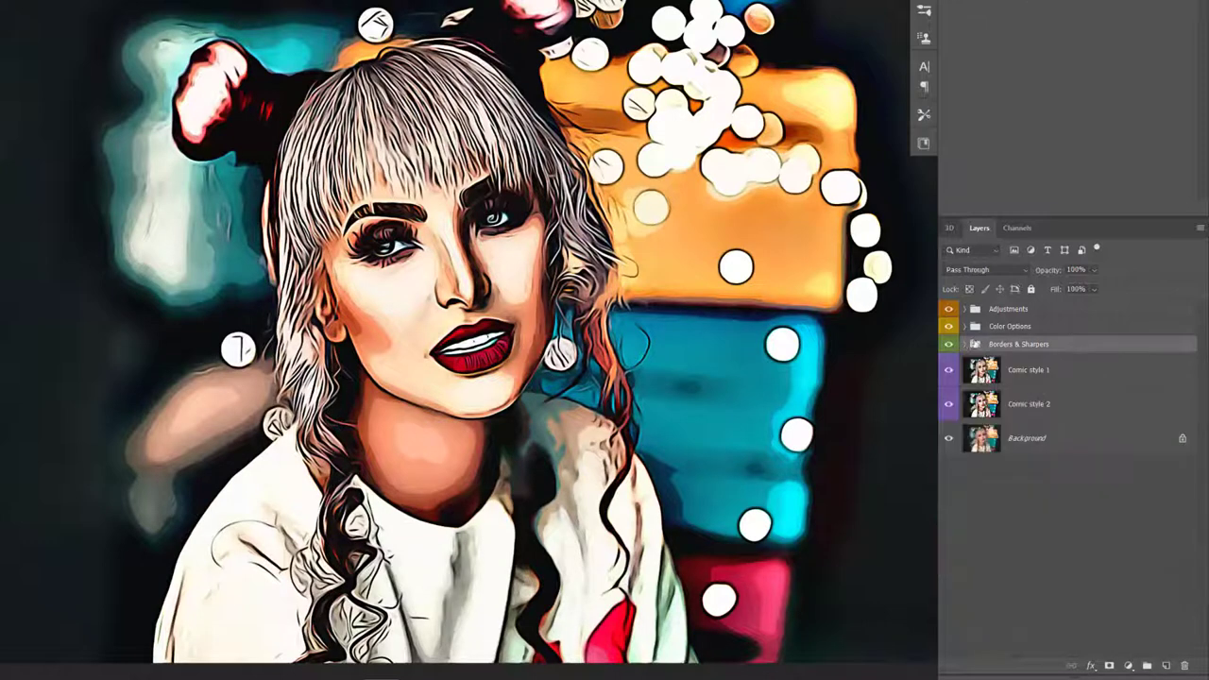
- Expand Color Options and preview Color 01 through Color 04, turning each off again
click(963, 327)
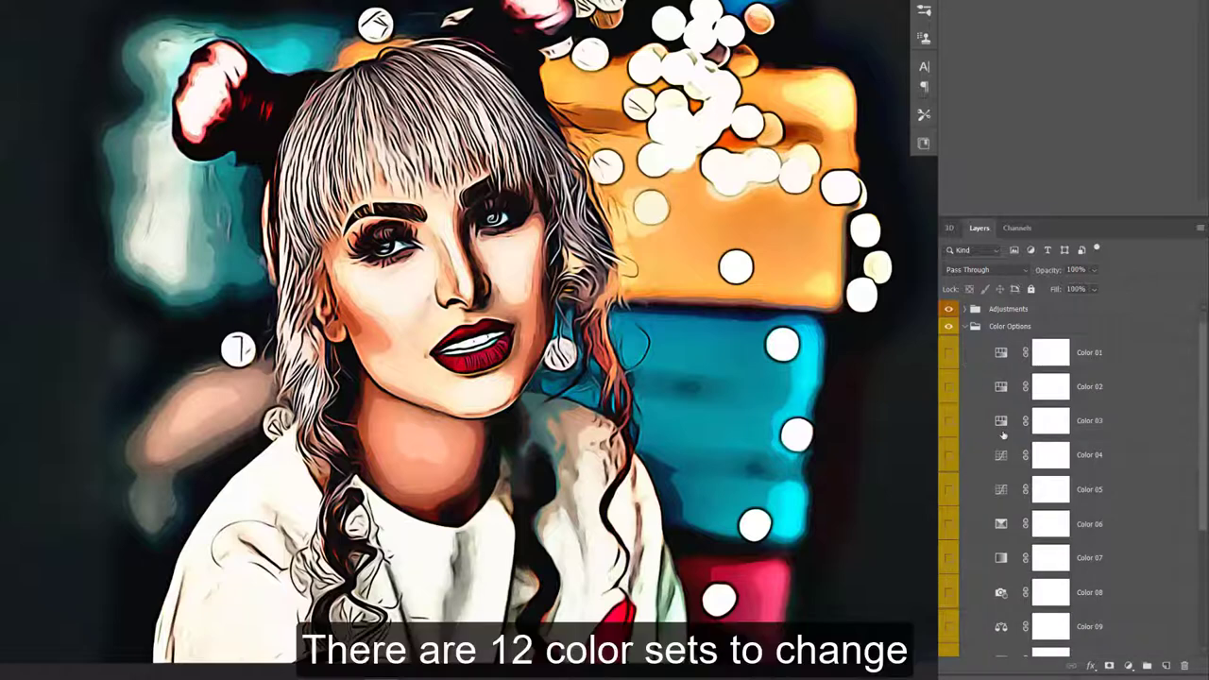
scroll(962, 340, down, 1)
click(949, 321)
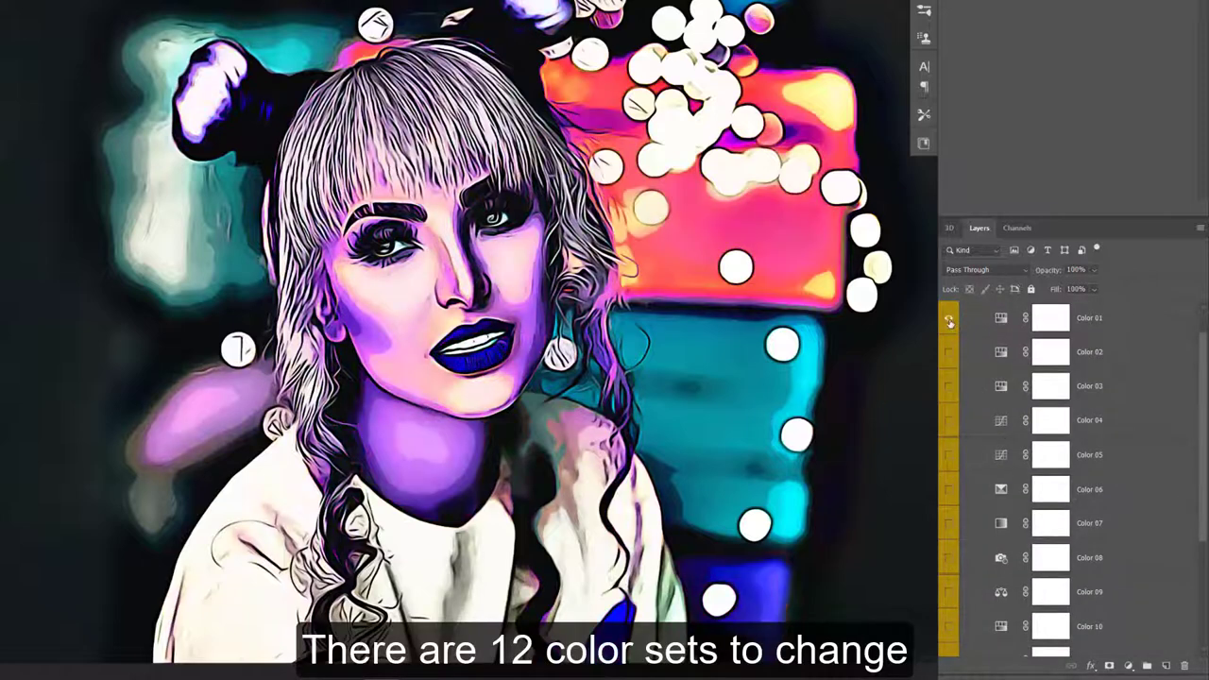
click(949, 321)
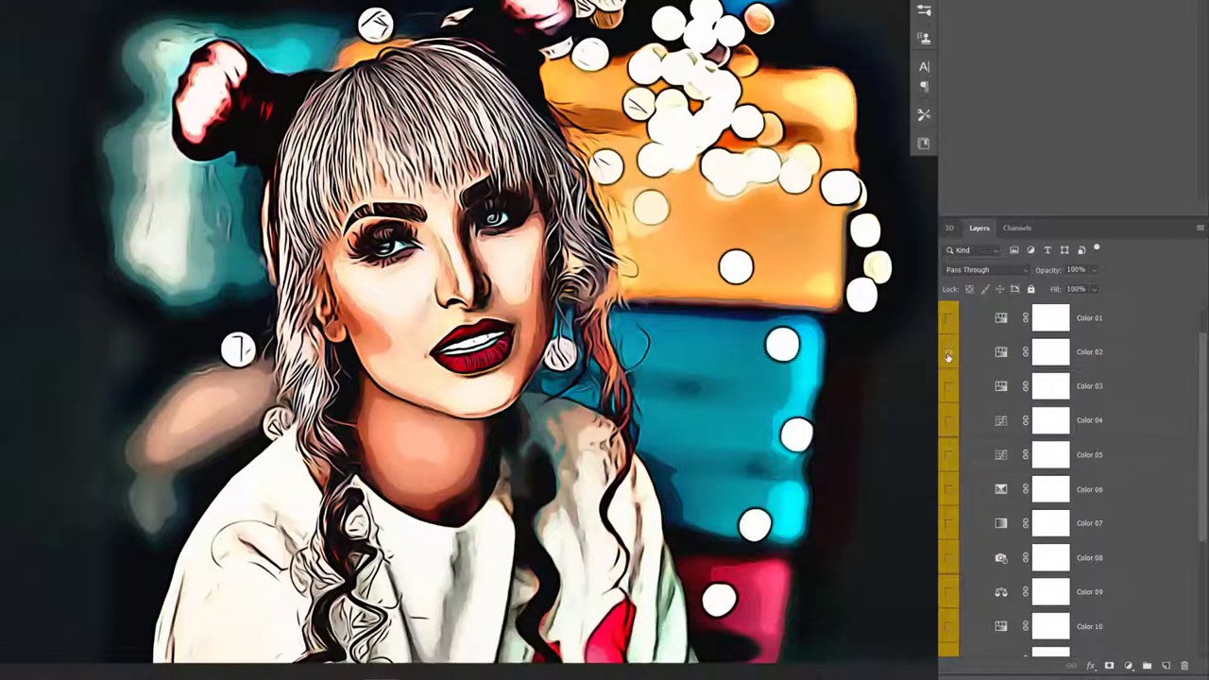
click(948, 353)
click(948, 353)
click(949, 387)
click(949, 387)
click(949, 421)
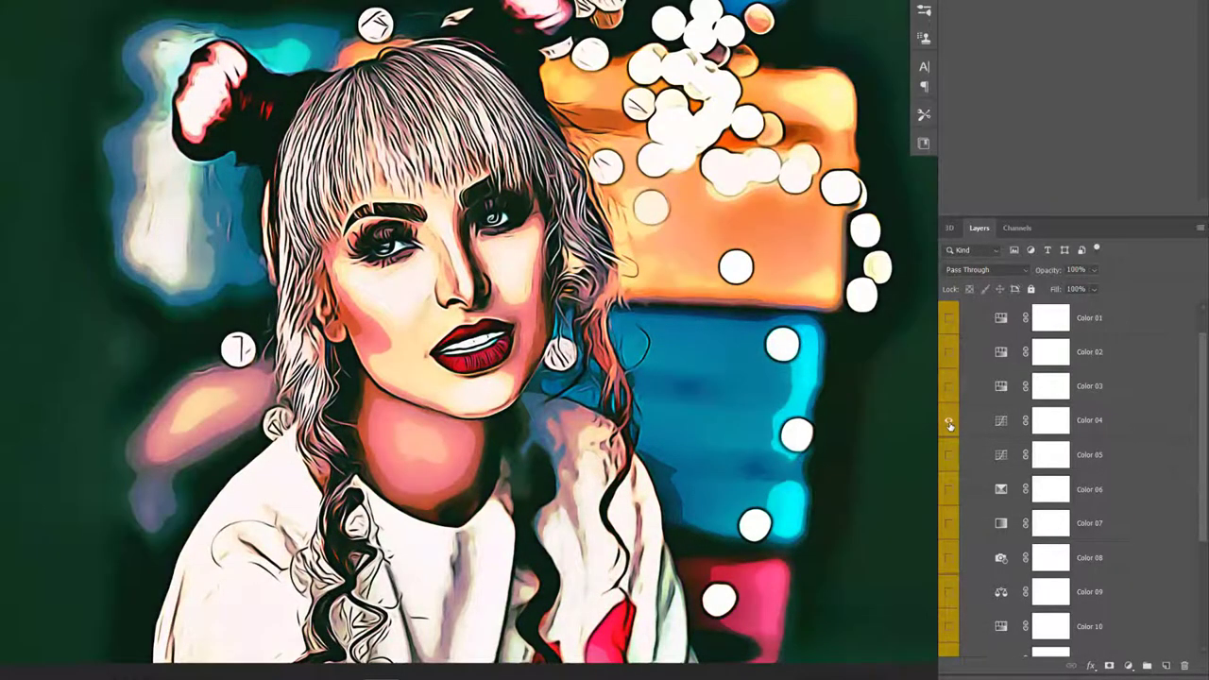
click(949, 422)
- Preview the Color 05 through Color 10 colour schemes
click(949, 455)
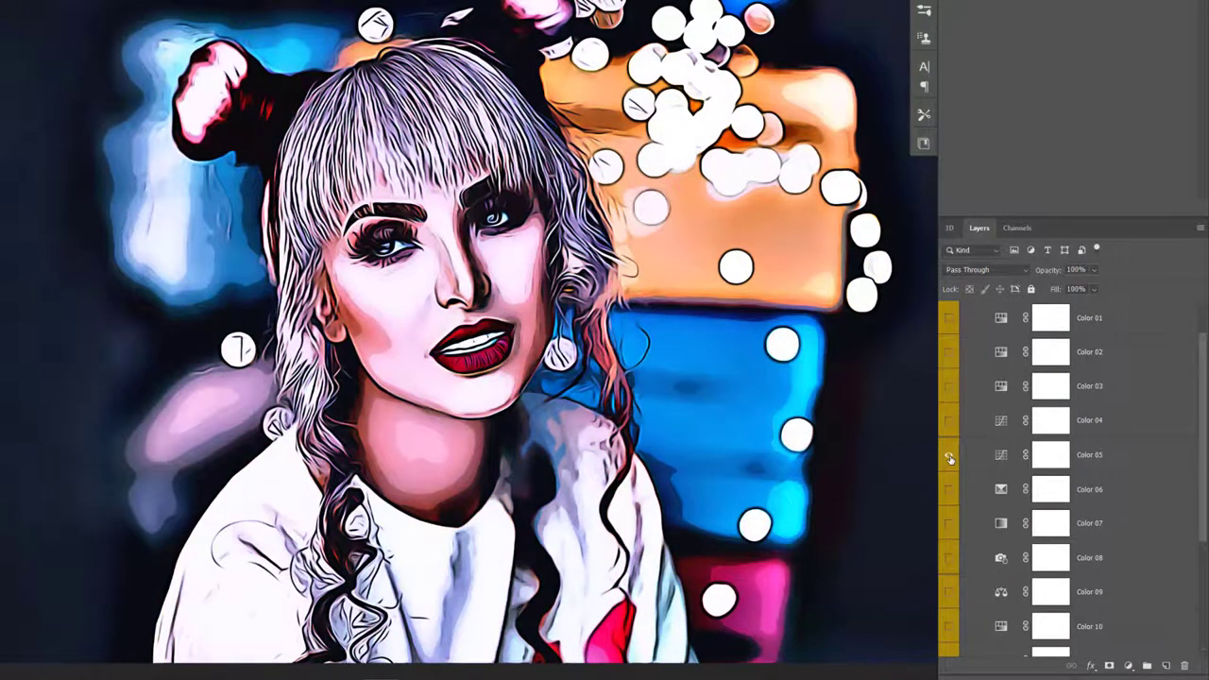
click(949, 455)
click(948, 490)
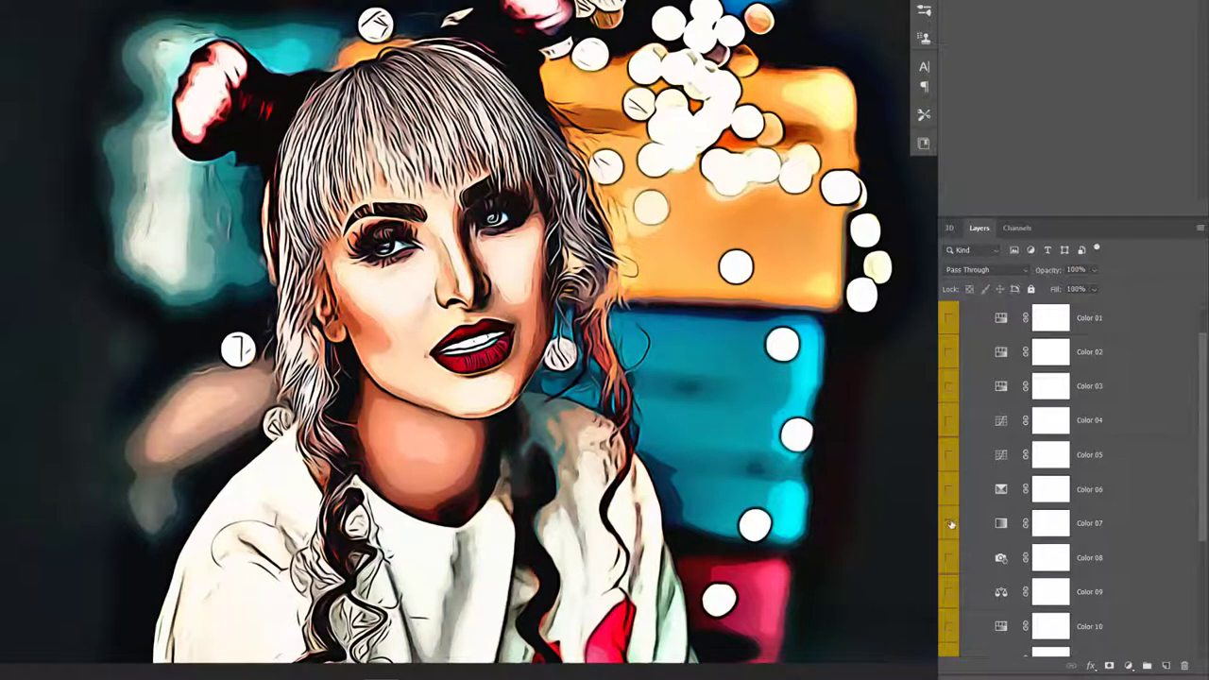
click(949, 526)
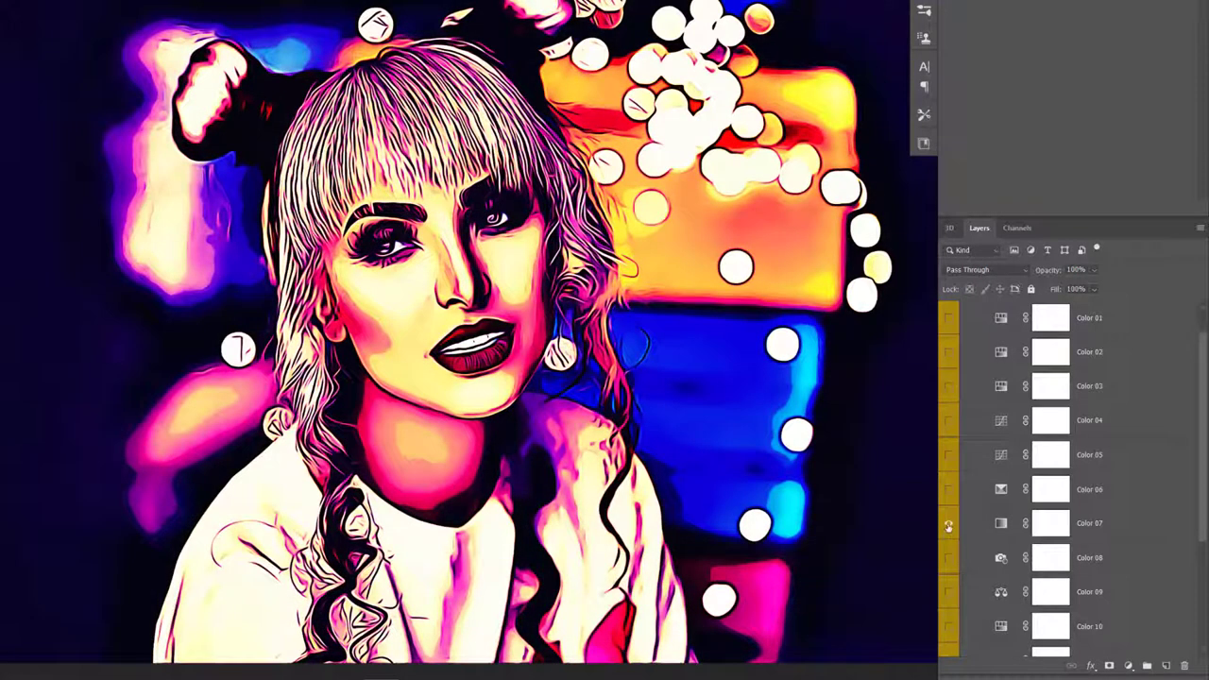
click(950, 557)
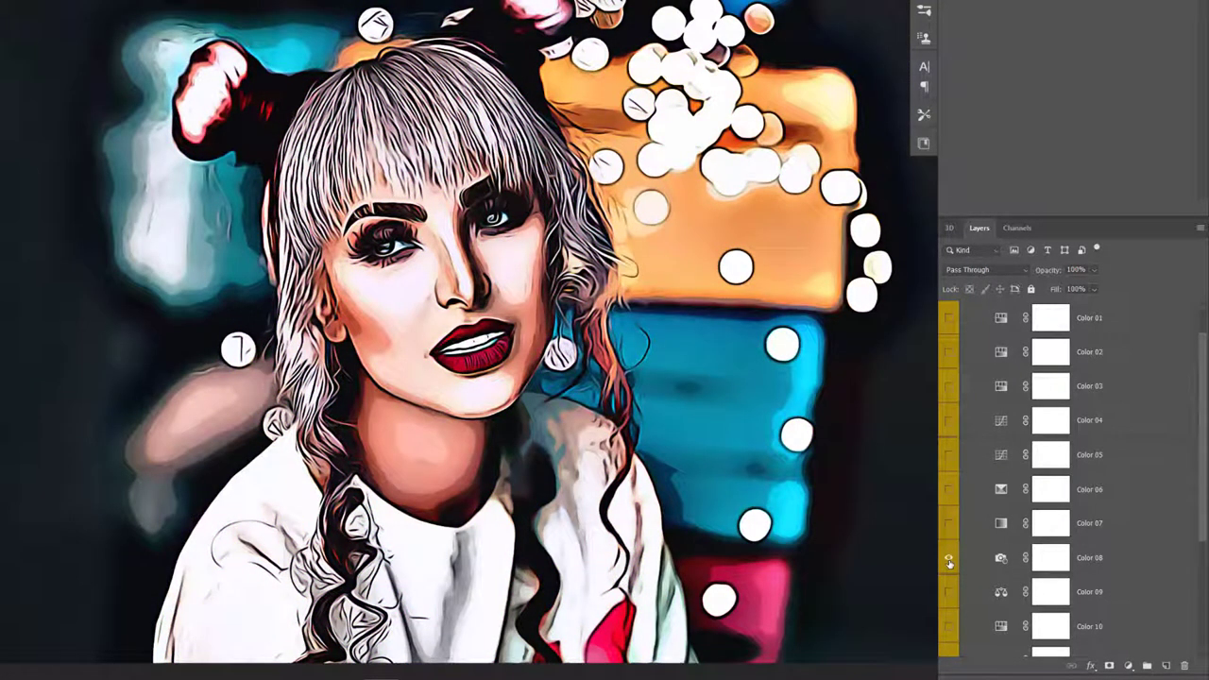
click(948, 592)
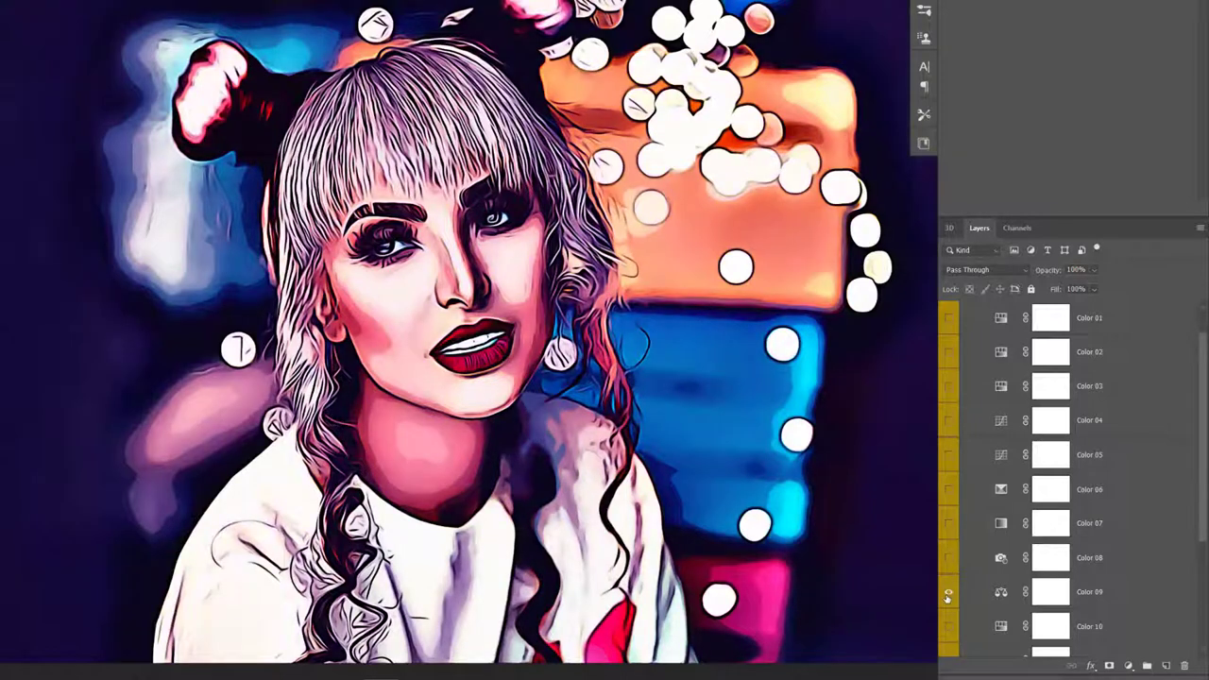
click(947, 596)
click(949, 627)
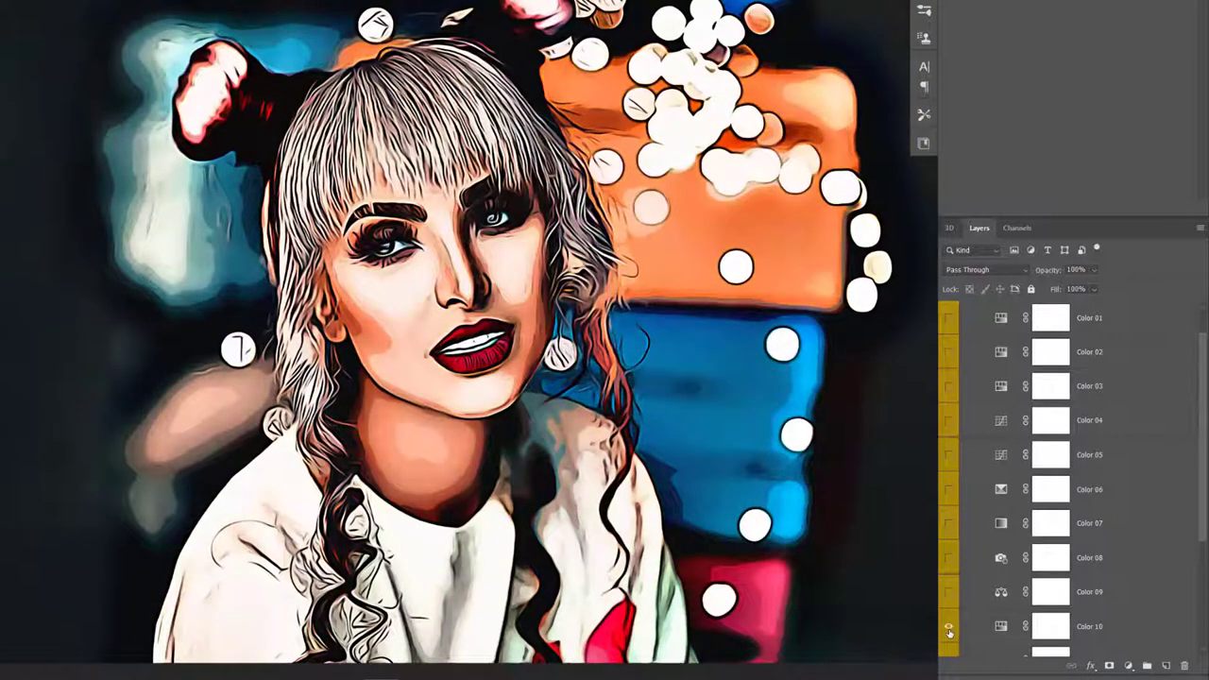
click(949, 629)
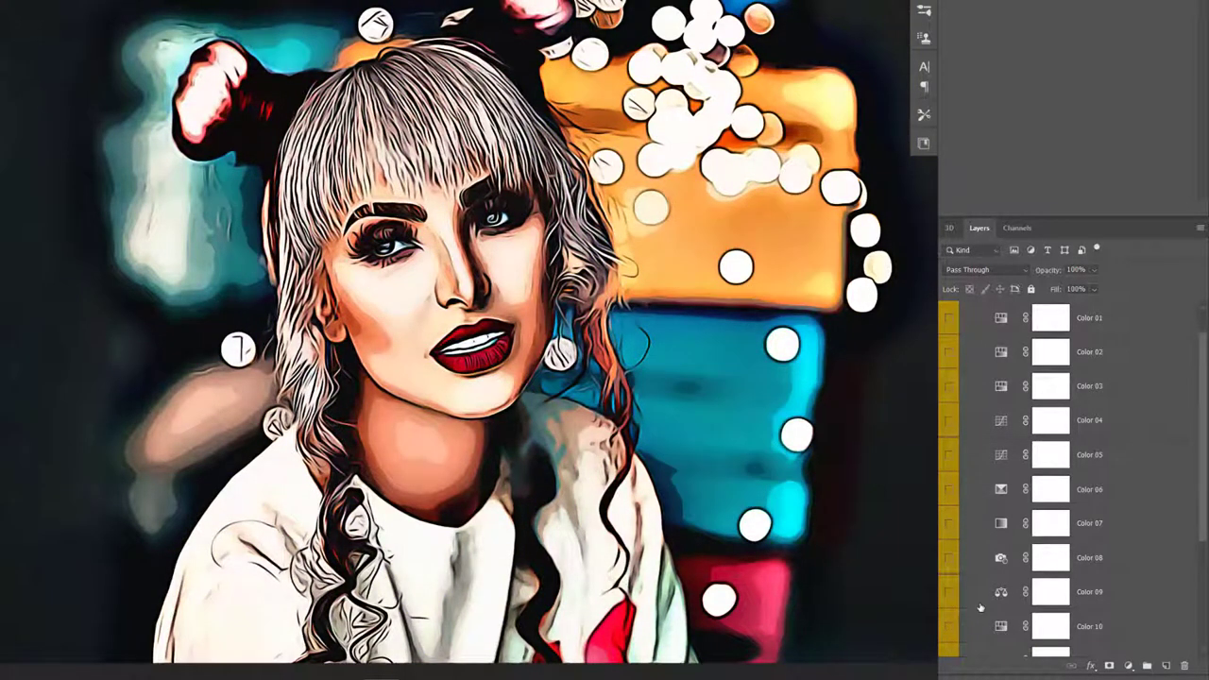
- Preview Color 11 and Color 12, collapse Color Options, and expand the Adjustments group
scroll(980, 608, down, 2)
scroll(980, 608, down, 1)
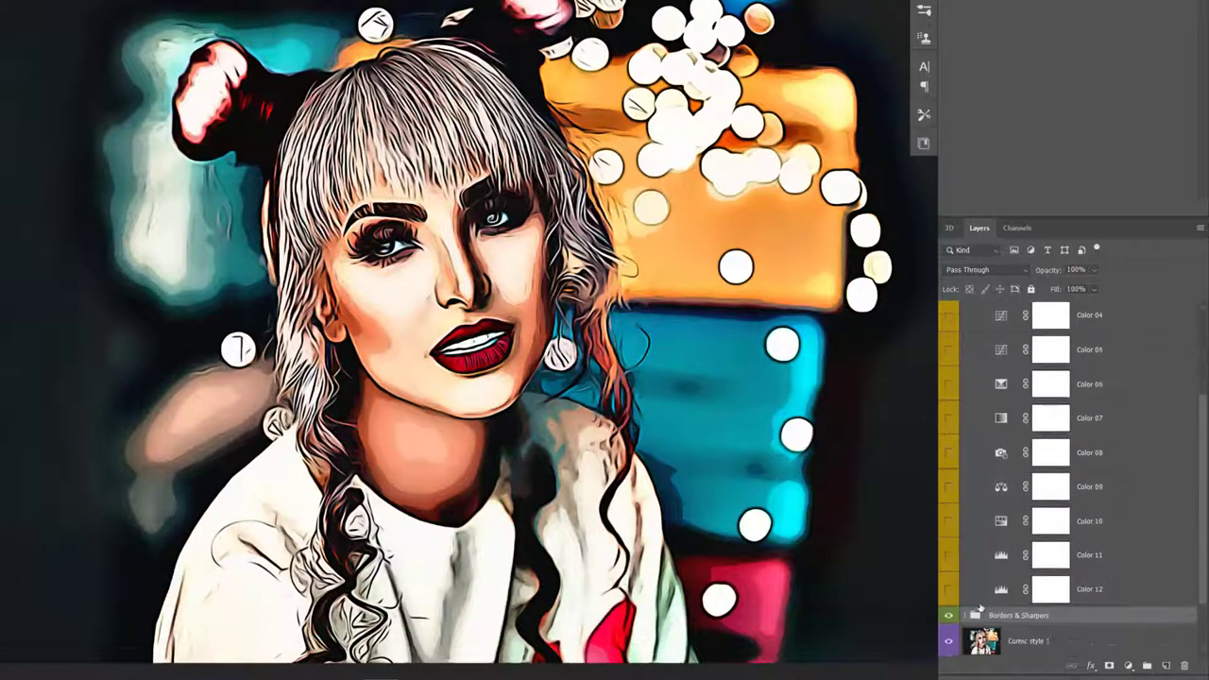
click(949, 557)
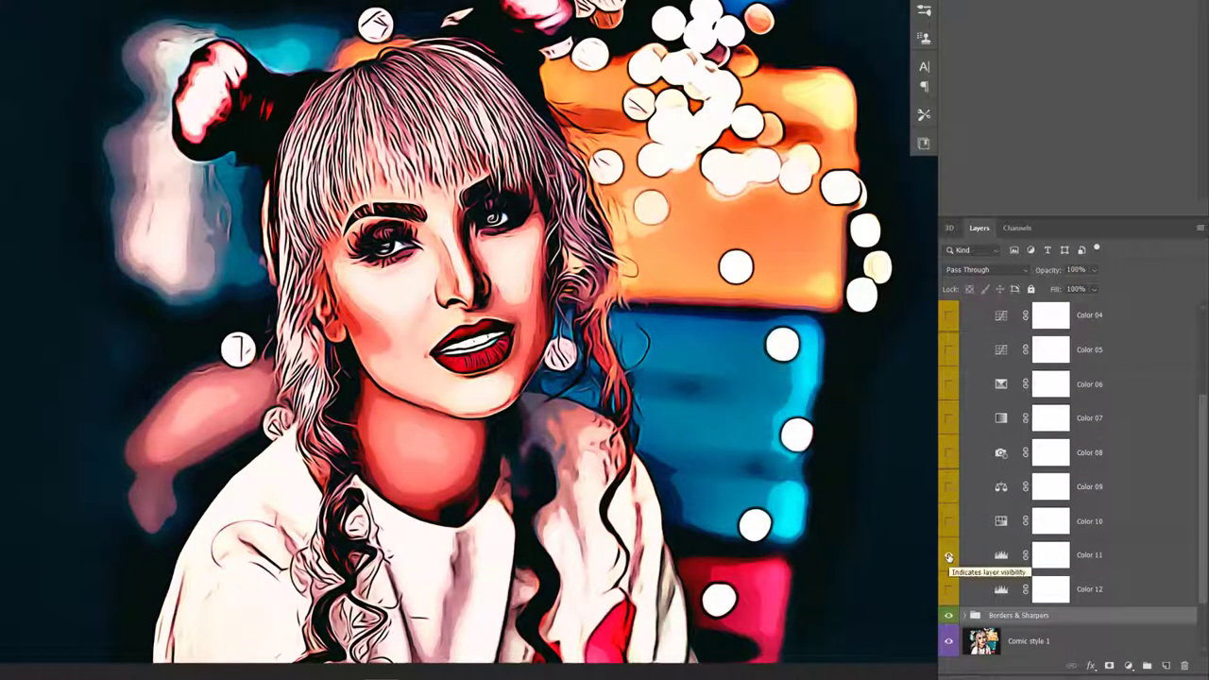
click(949, 589)
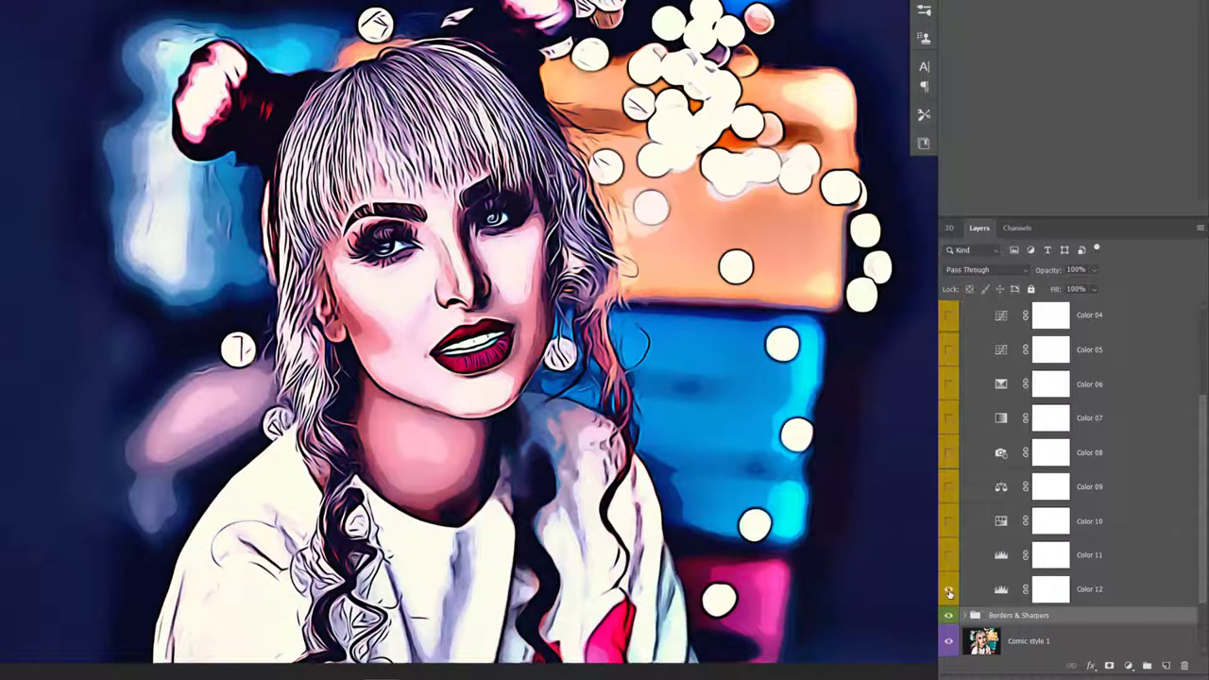
scroll(949, 566, up, 2)
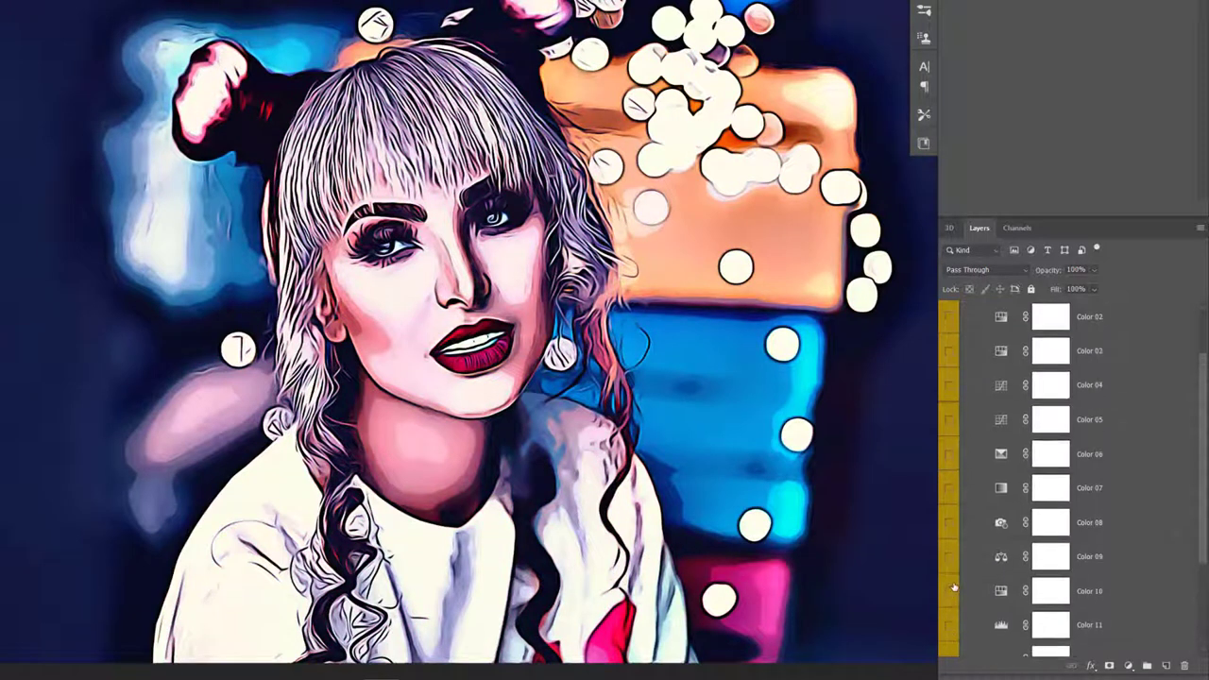
scroll(952, 453, up, 2)
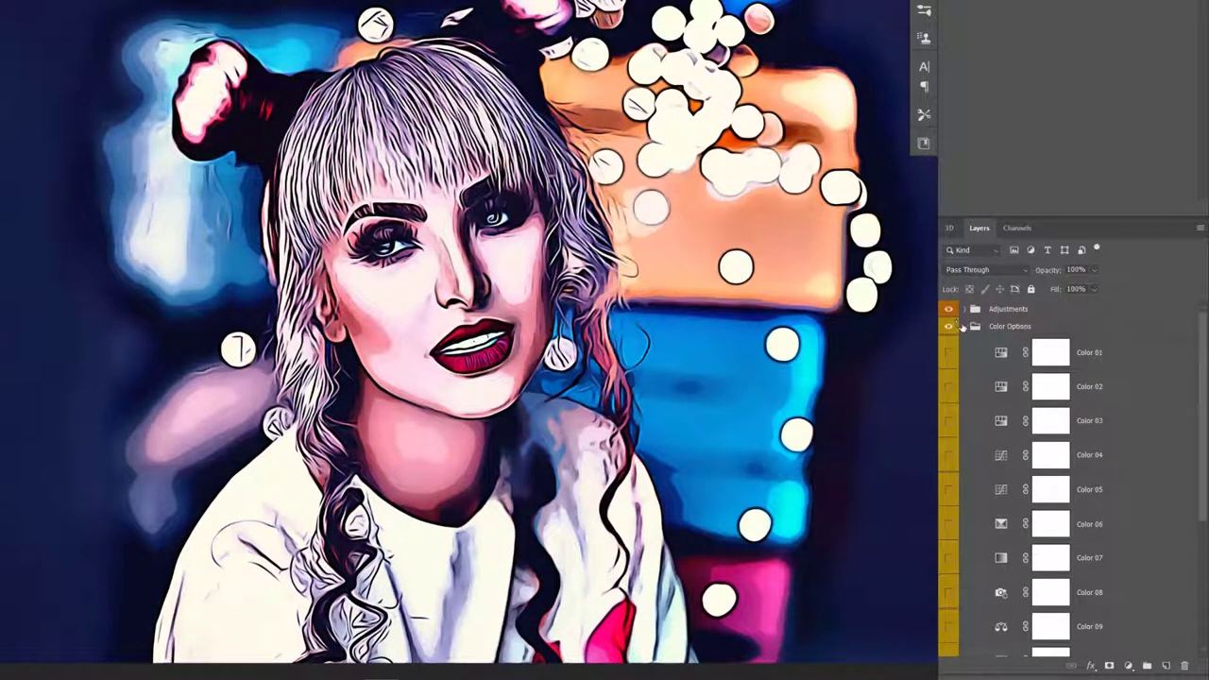
click(963, 326)
click(965, 309)
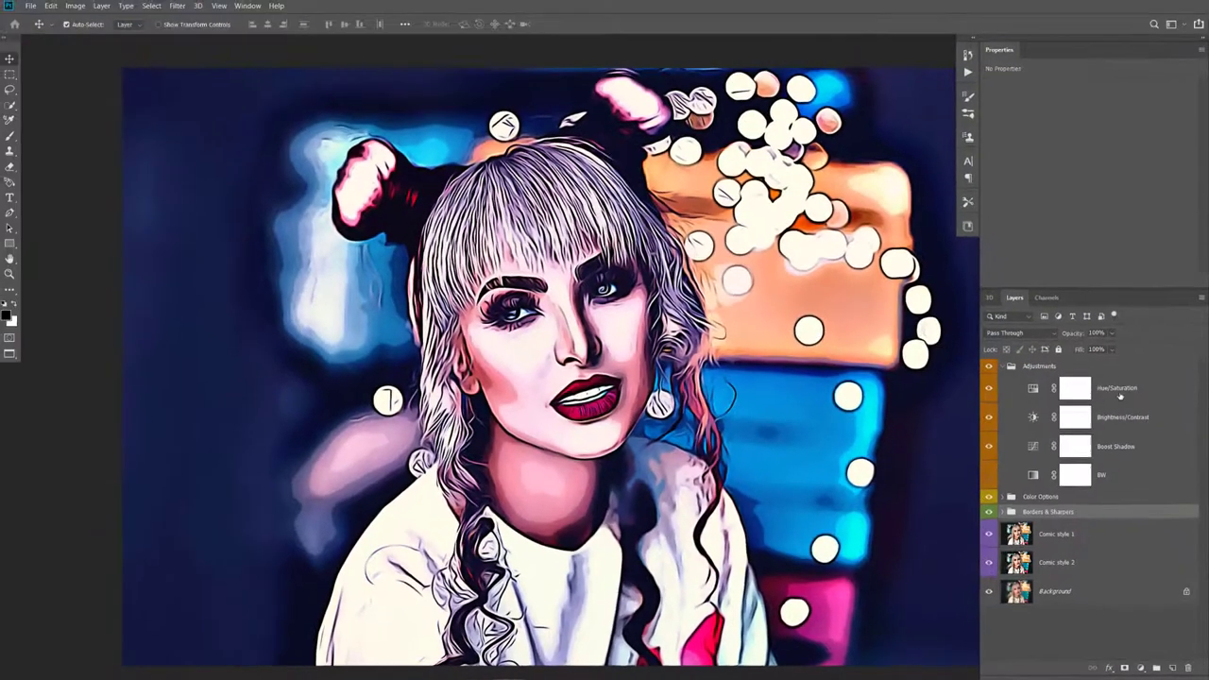
- Raise the Hue/Saturation layer's saturation to +12, keeping hue near zero
click(1032, 389)
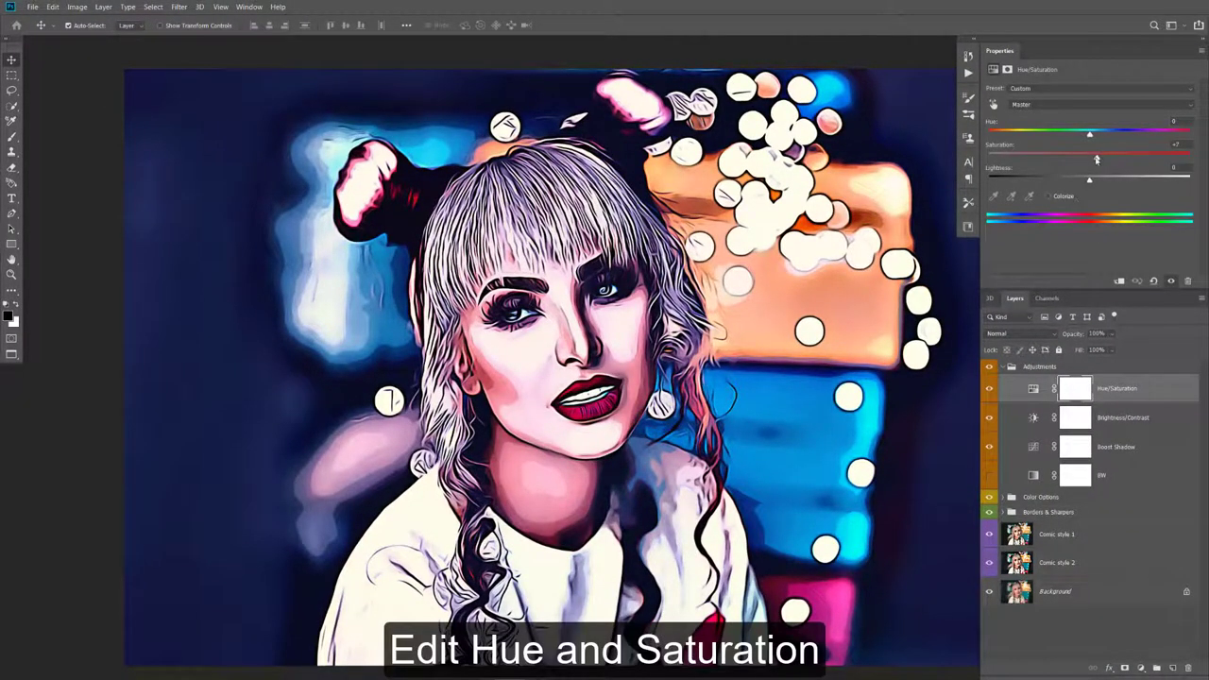
mouse_move(1097, 159)
mouse_down()
mouse_move(1045, 161)
mouse_move(1153, 160)
mouse_move(1102, 160)
mouse_move(1122, 139)
mouse_move(1088, 138)
mouse_up()
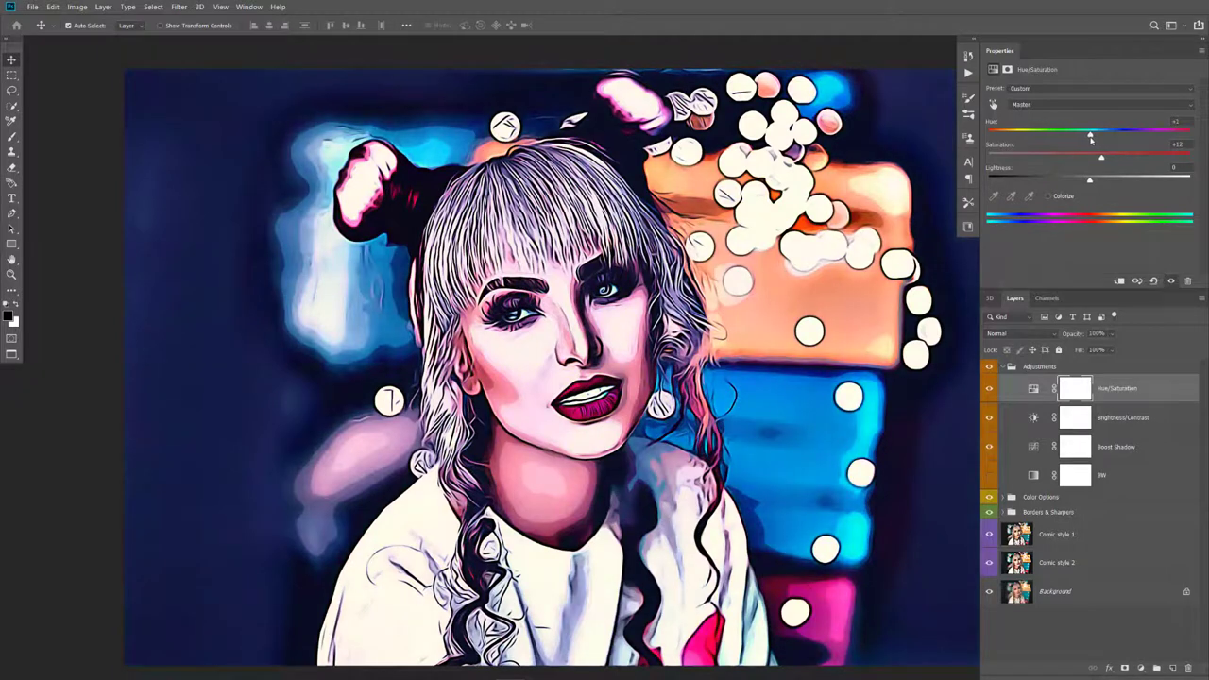
- Set the Brightness/Contrast layer to brightness 3 and contrast 4
click(1039, 423)
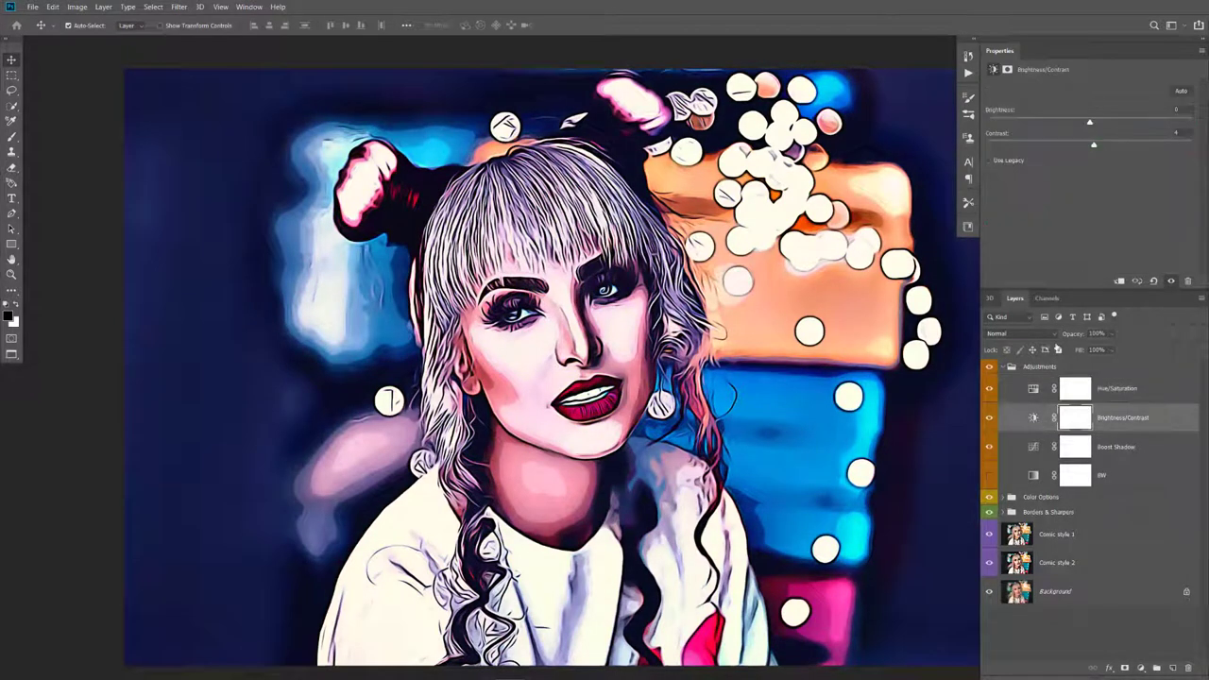
mouse_move(1089, 123)
mouse_down()
mouse_move(1058, 122)
mouse_move(1120, 122)
mouse_move(1093, 148)
mouse_move(997, 145)
mouse_move(1171, 146)
mouse_move(1094, 146)
mouse_up()
- Set the Boost Shadow curves layer's opacity to 89%
click(1036, 450)
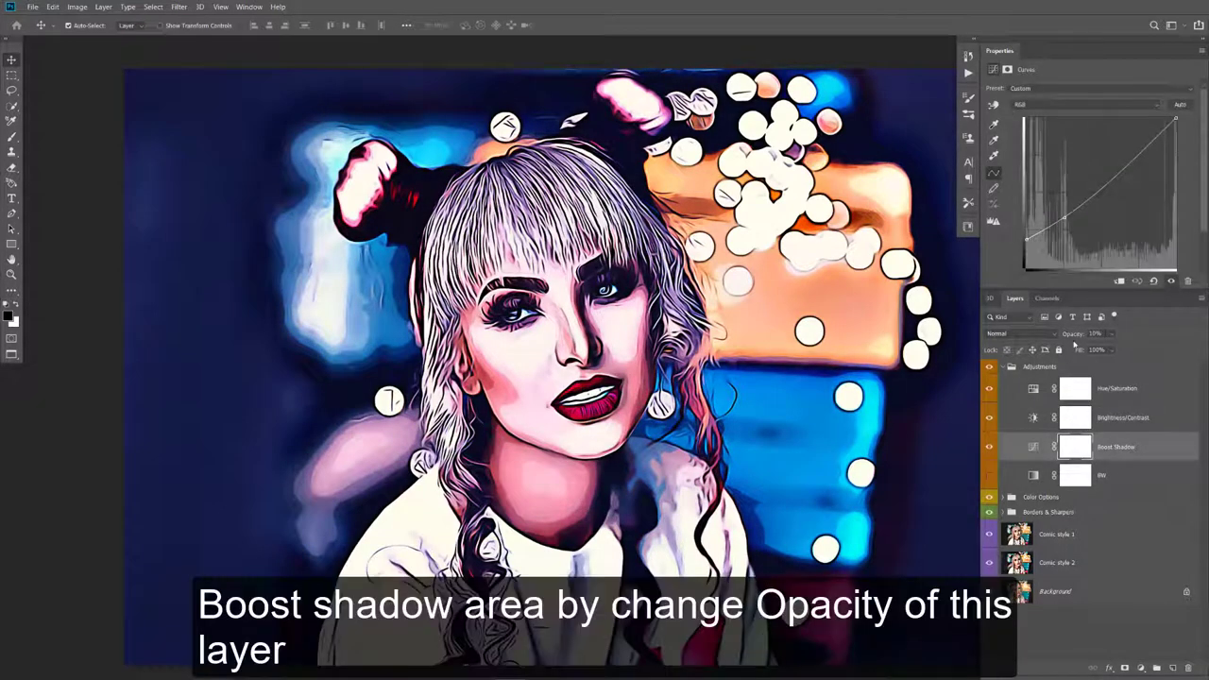
mouse_move(1070, 335)
mouse_down()
mouse_move(1158, 338)
mouse_move(1068, 340)
mouse_up()
text(89)
key(Return)
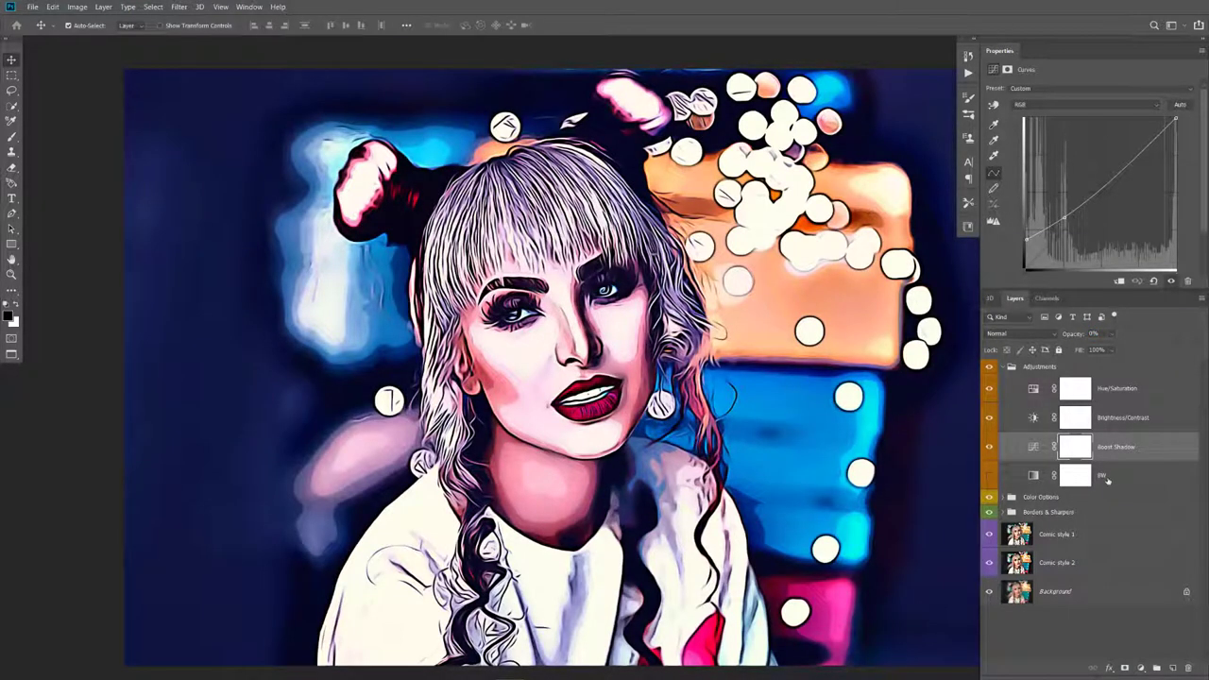
- Preview the BW layer, return the comic to colour, and collapse Adjustments
click(990, 478)
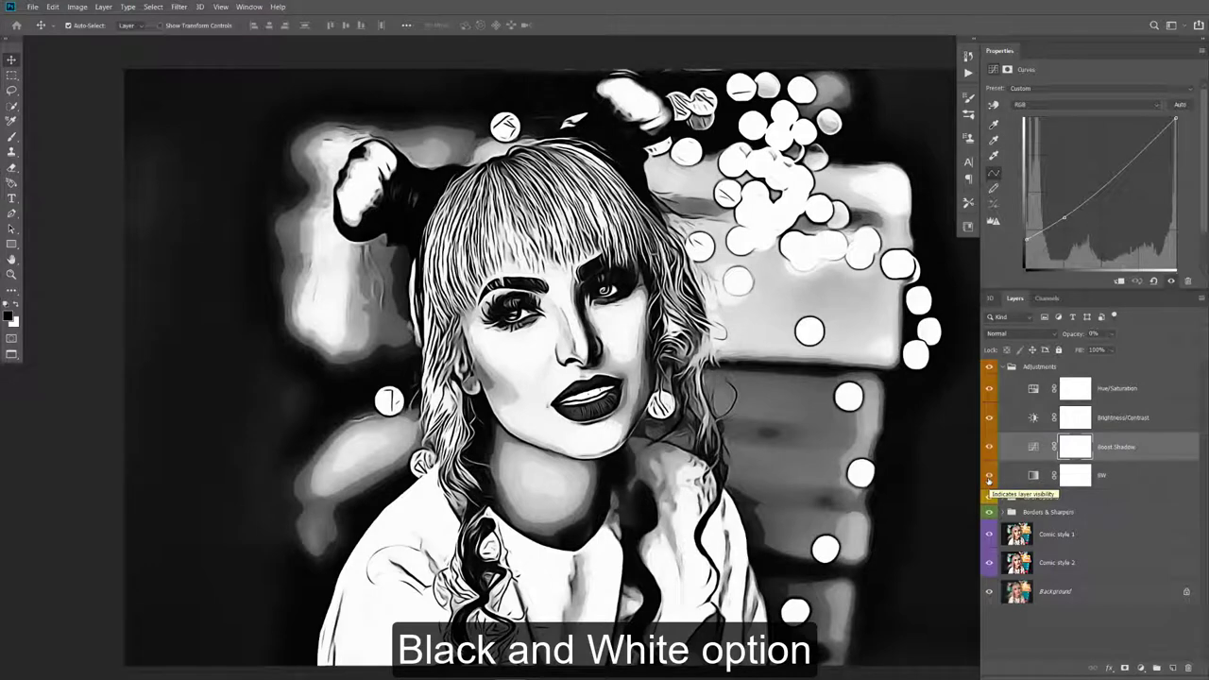
click(989, 478)
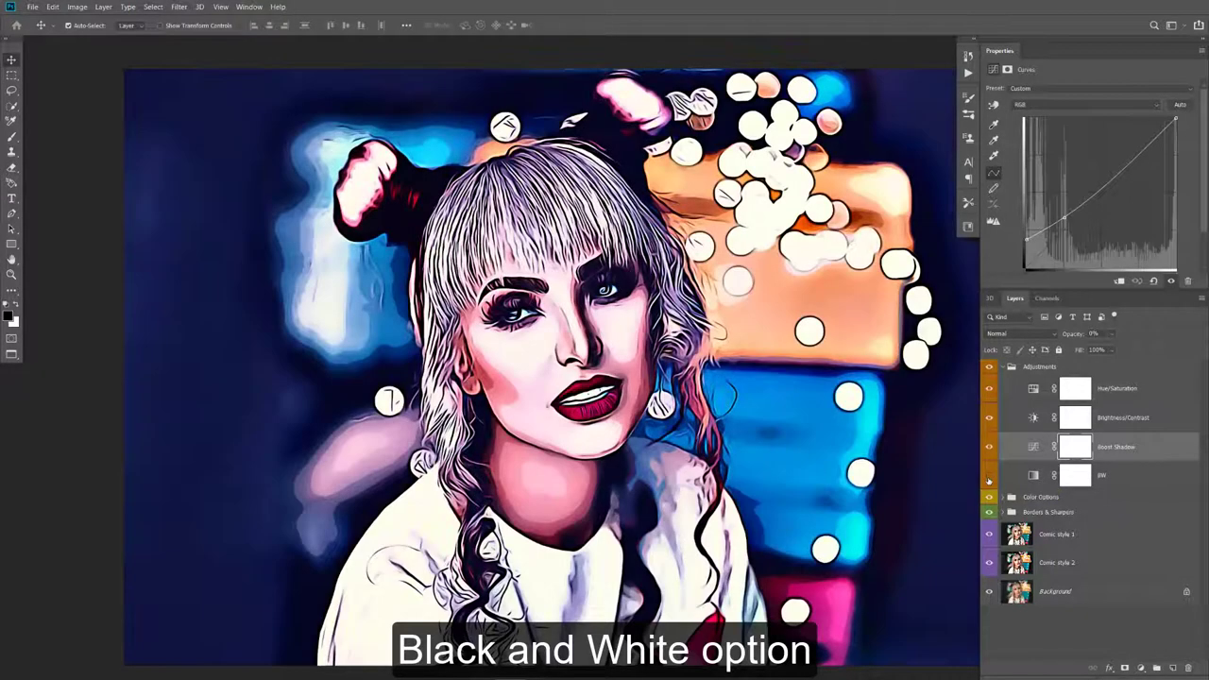
click(1003, 367)
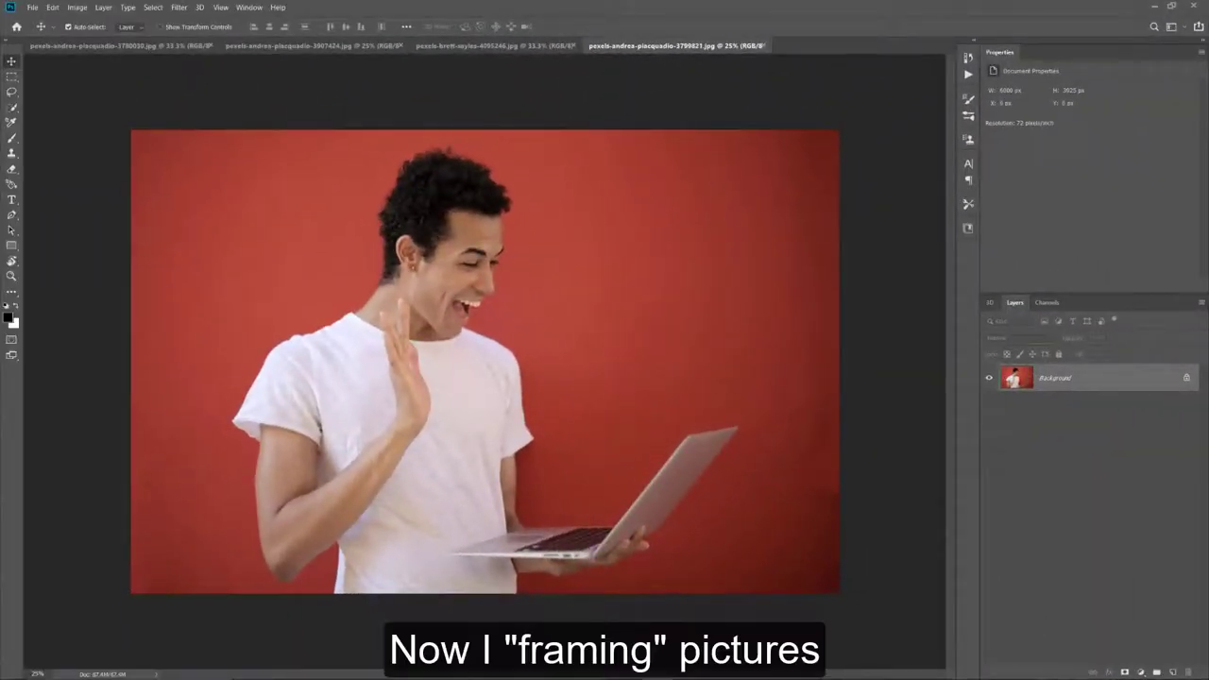
- Copy the whole bearded man's photo and paste it as Layer 1 into the afro portrait
click(121, 45)
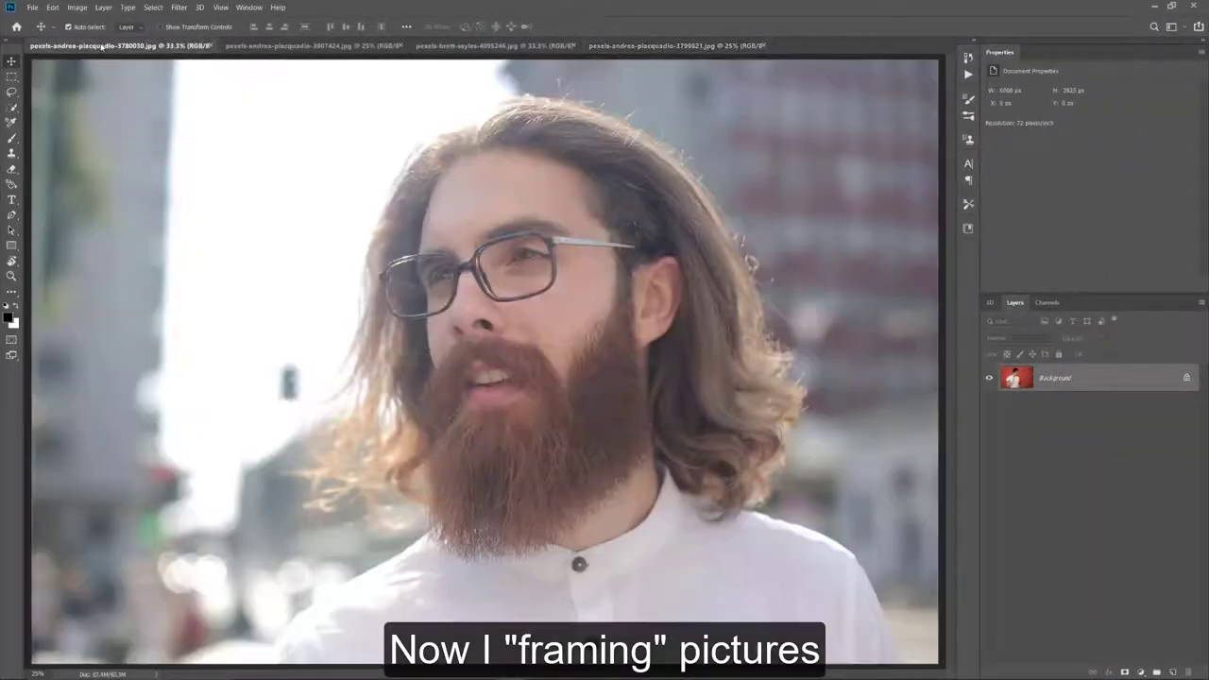
scroll(691, 305, down, 1)
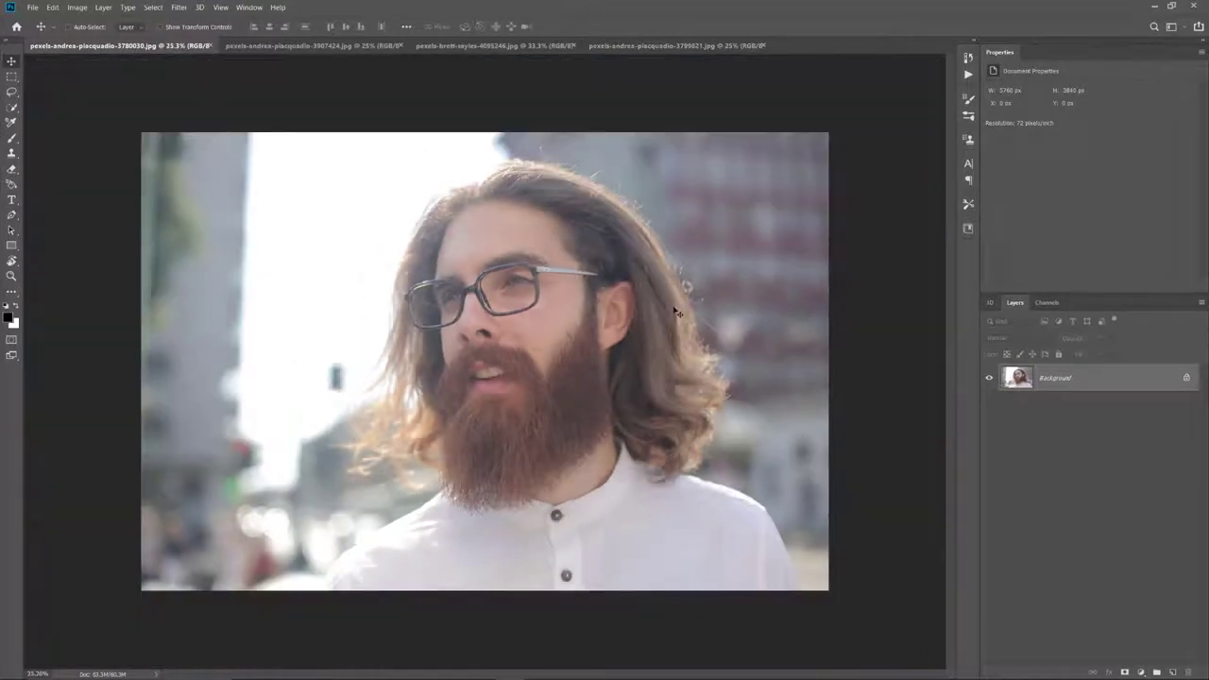
key(ctrl+a)
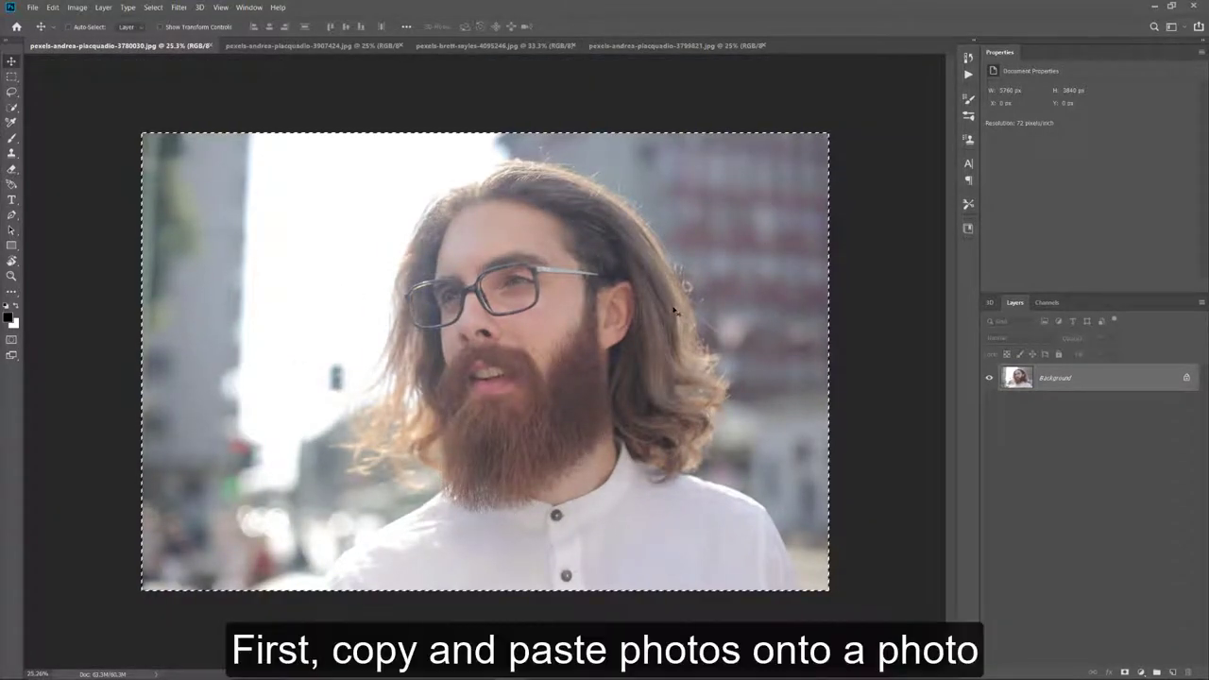
click(53, 7)
click(62, 85)
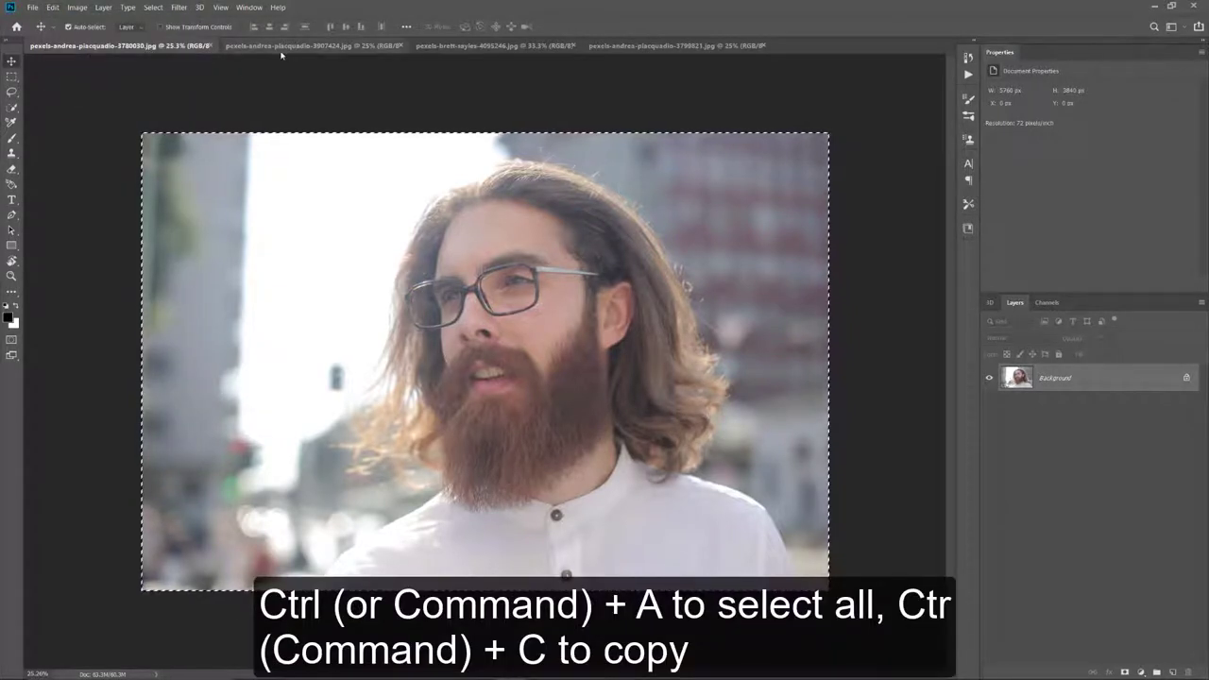
click(278, 49)
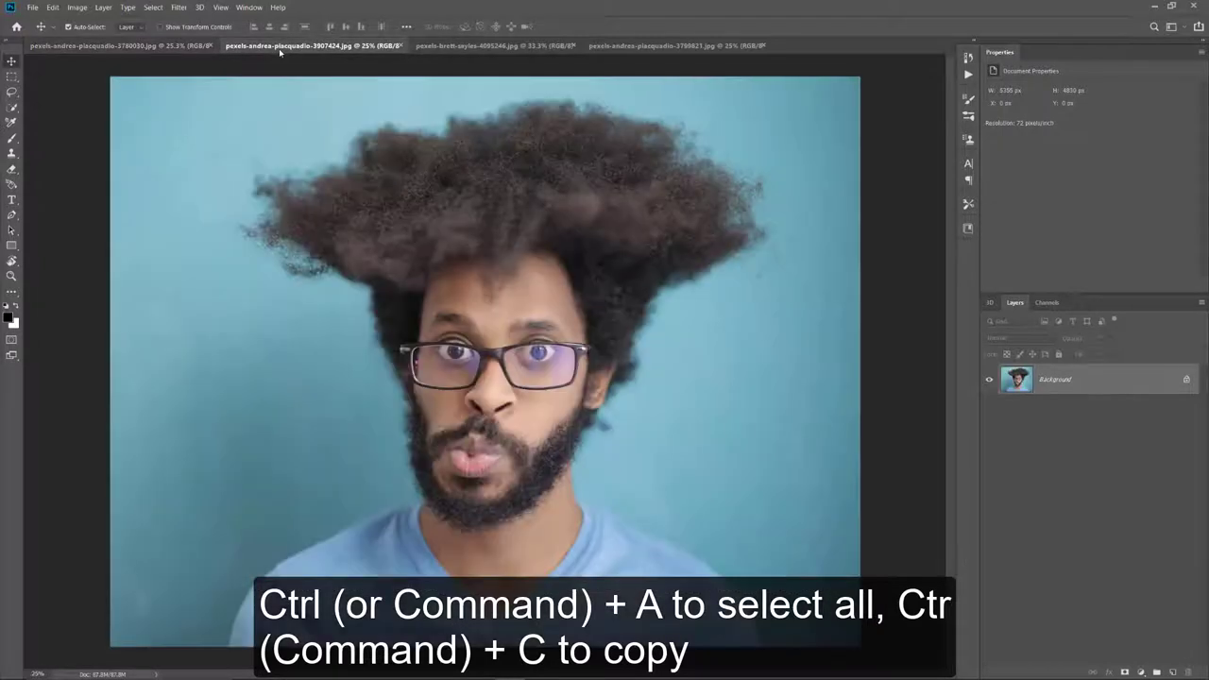
click(54, 7)
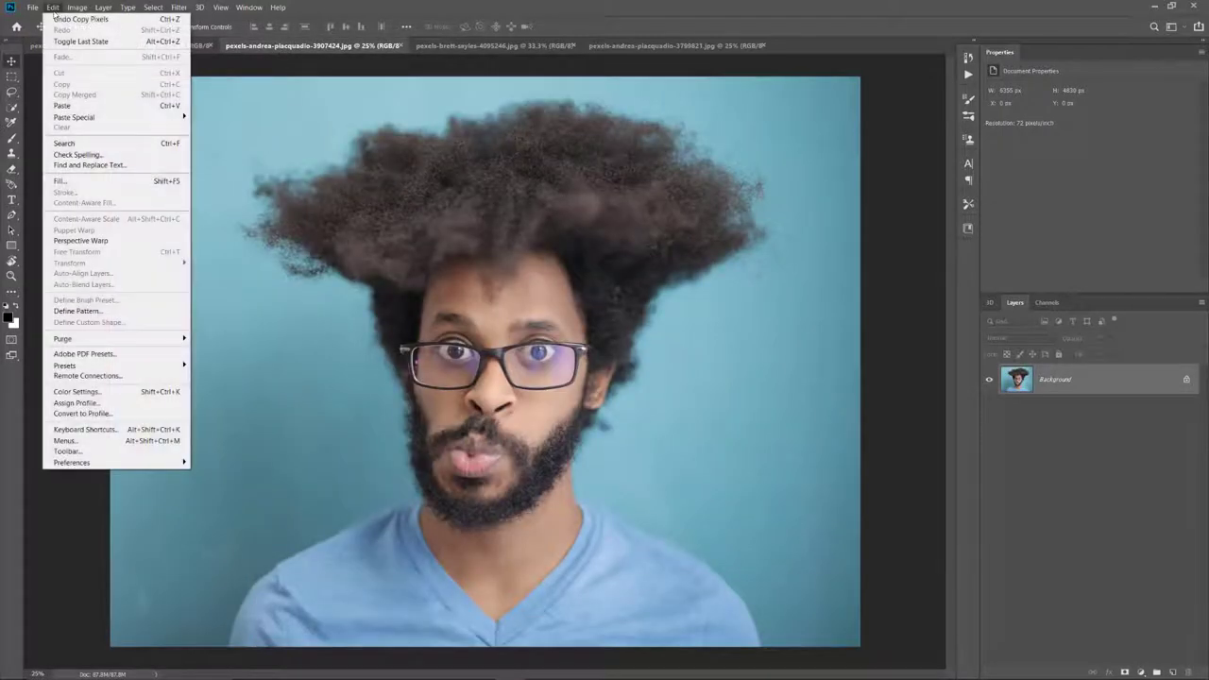
click(62, 100)
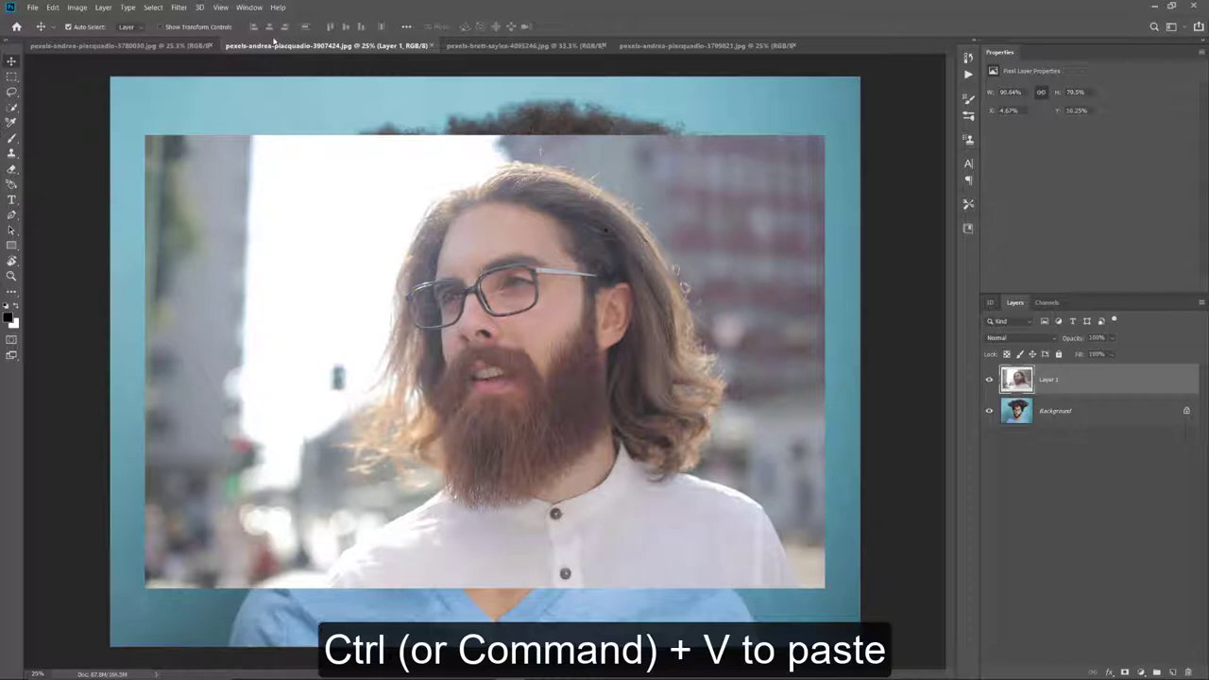
click(469, 48)
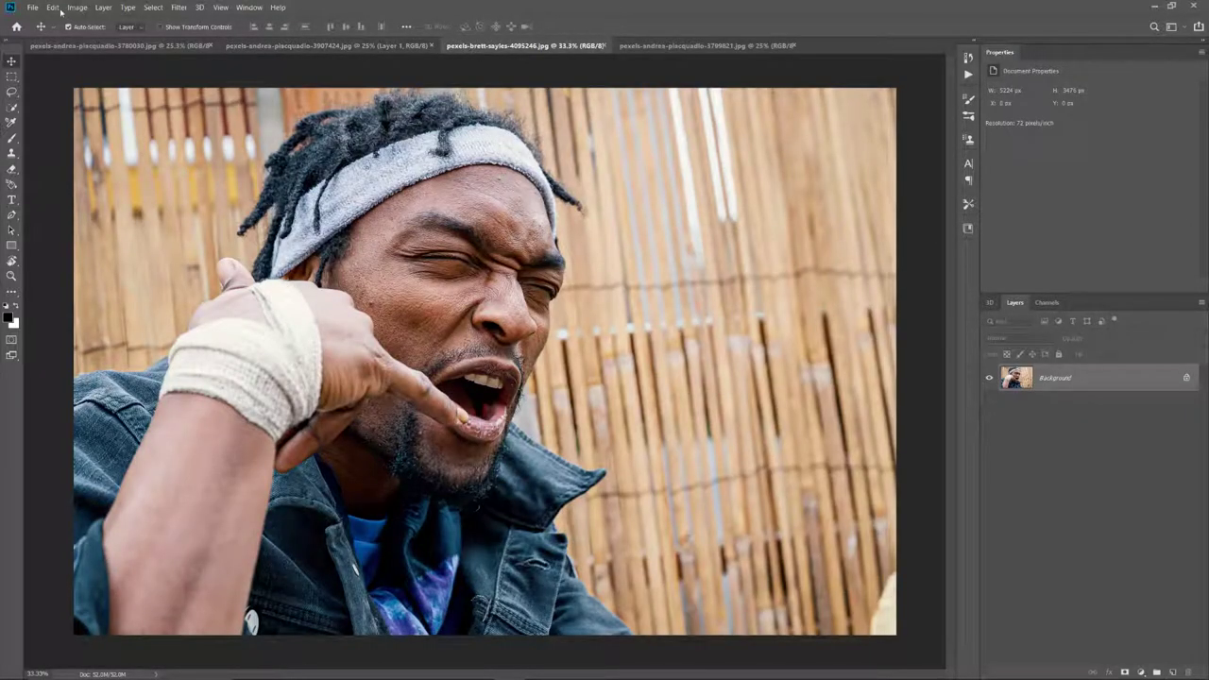
- Select all of the headband man's photo and copy it
click(53, 7)
click(259, 149)
key(ctrl+a)
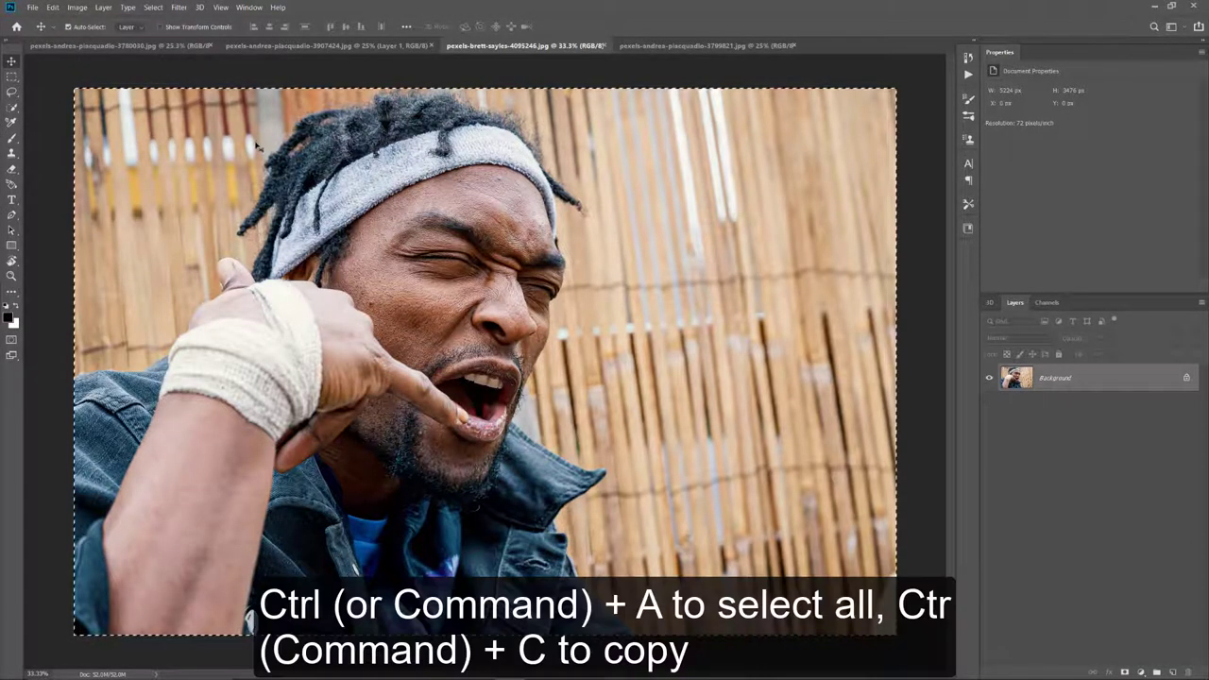
click(53, 8)
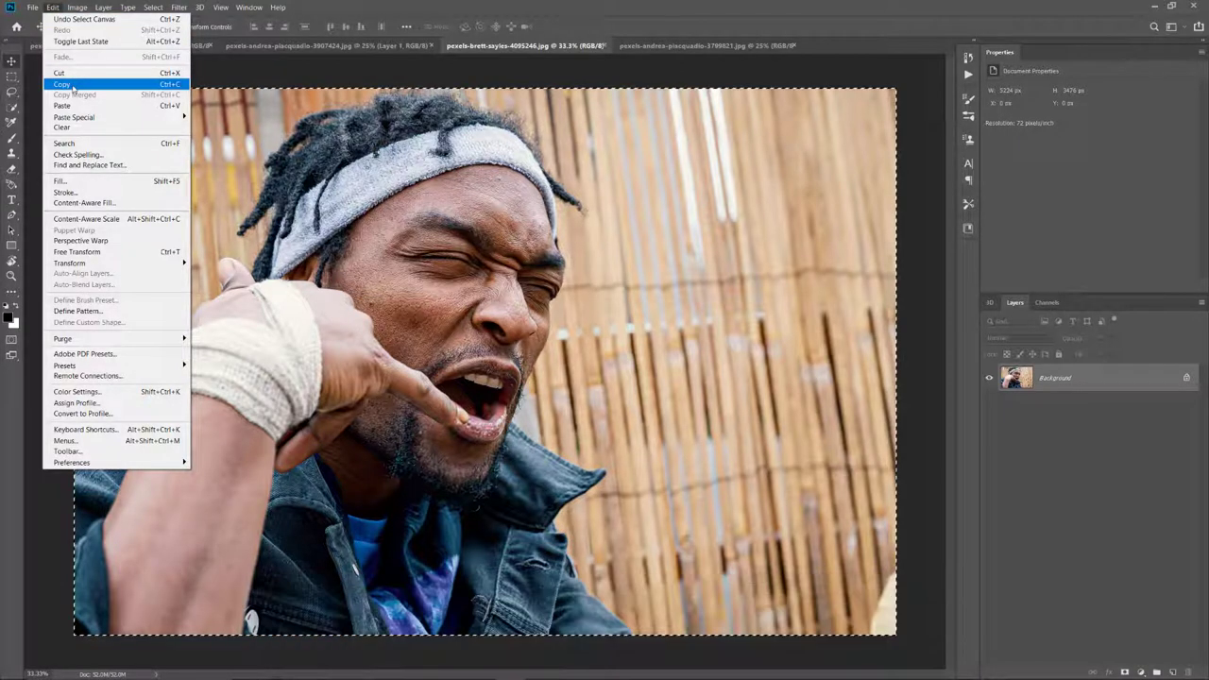
click(62, 84)
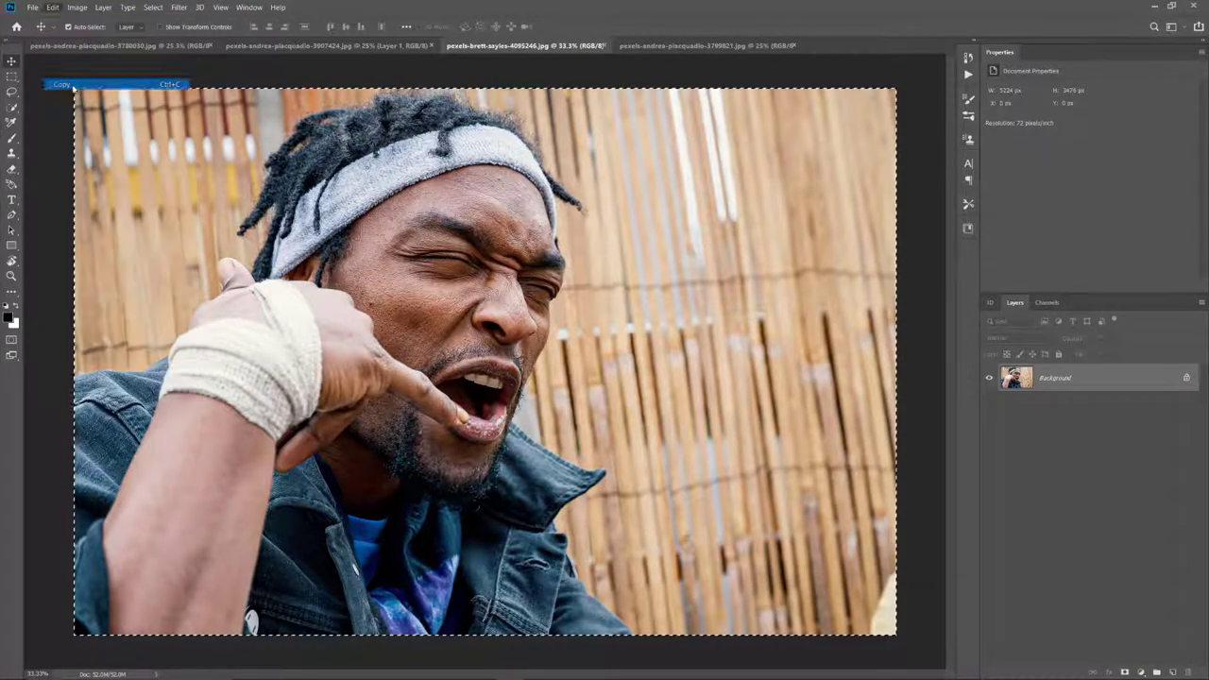
- Paste the headband photo into the bearded-man collage as Layer 2 and close the headband photo file
click(326, 49)
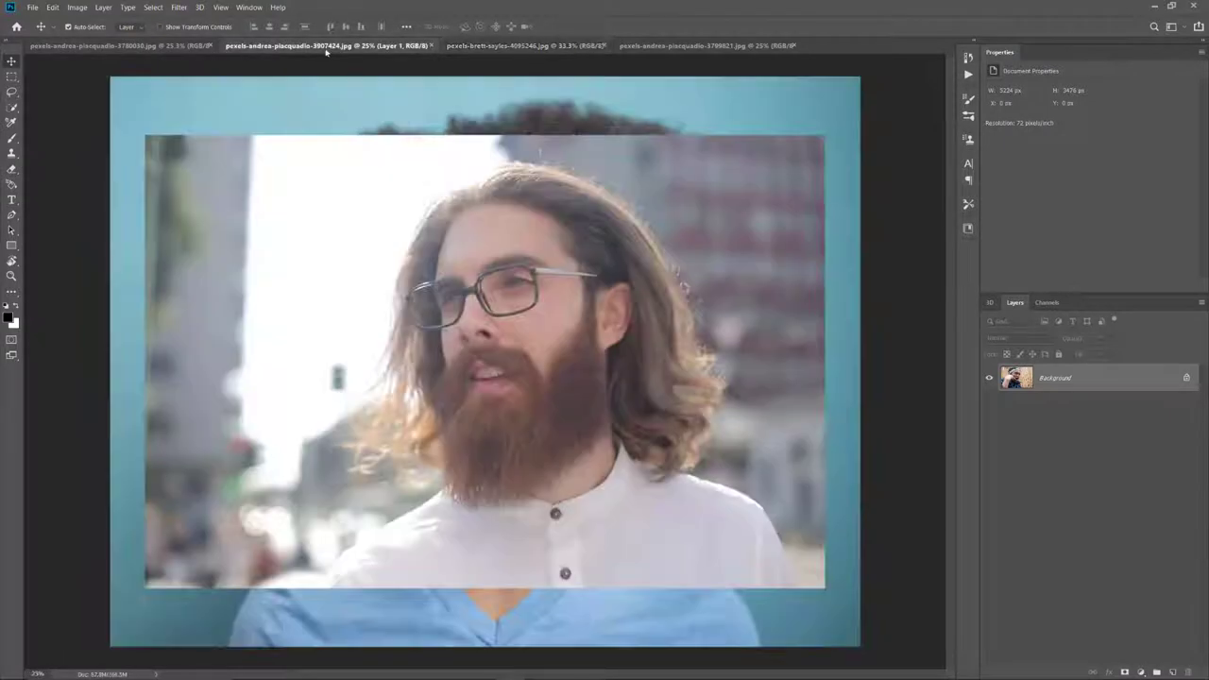
click(54, 8)
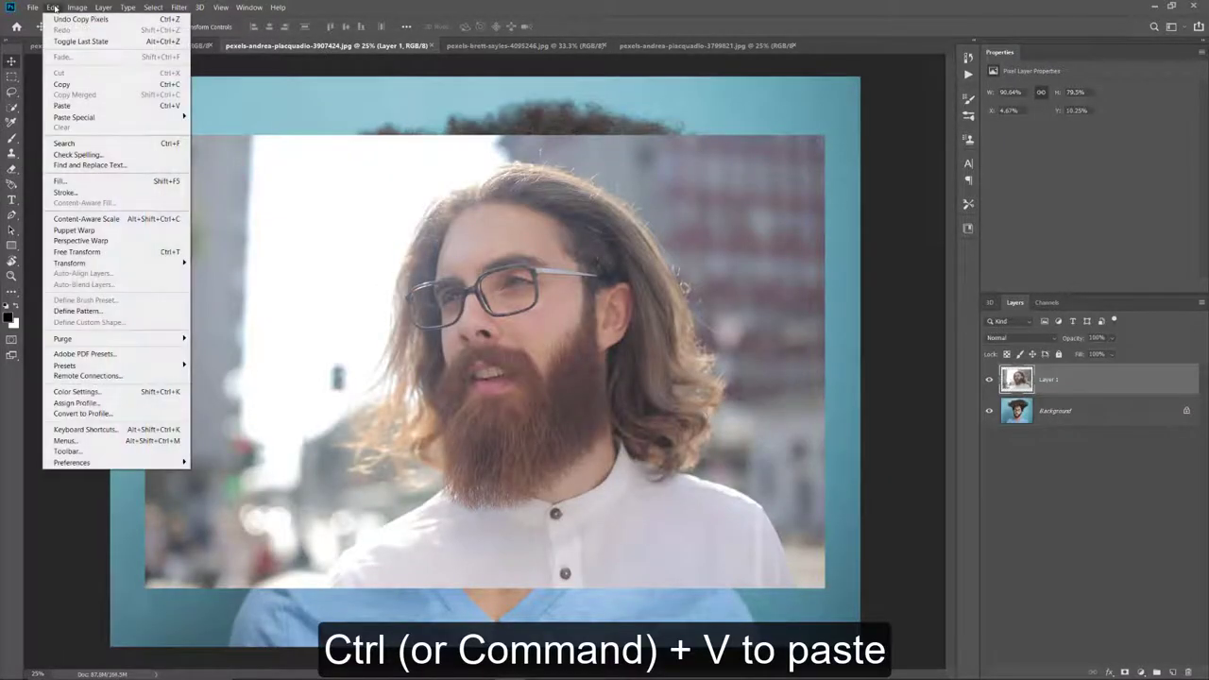
click(76, 105)
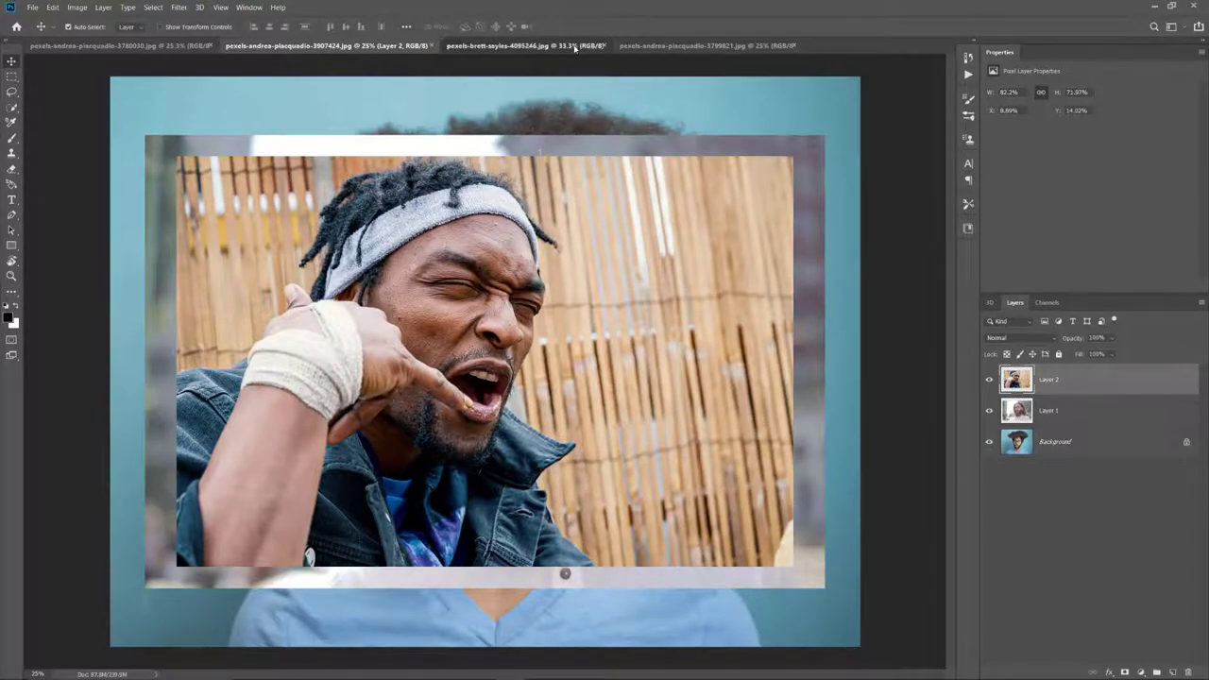
click(605, 47)
click(605, 45)
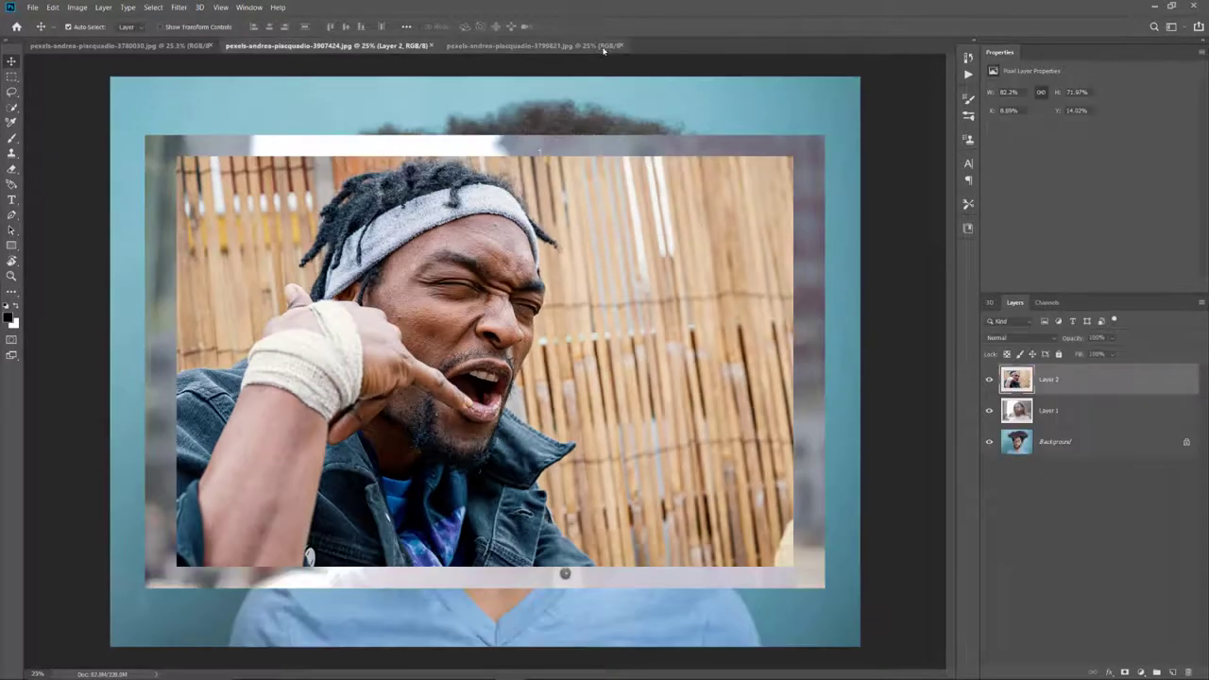
click(553, 45)
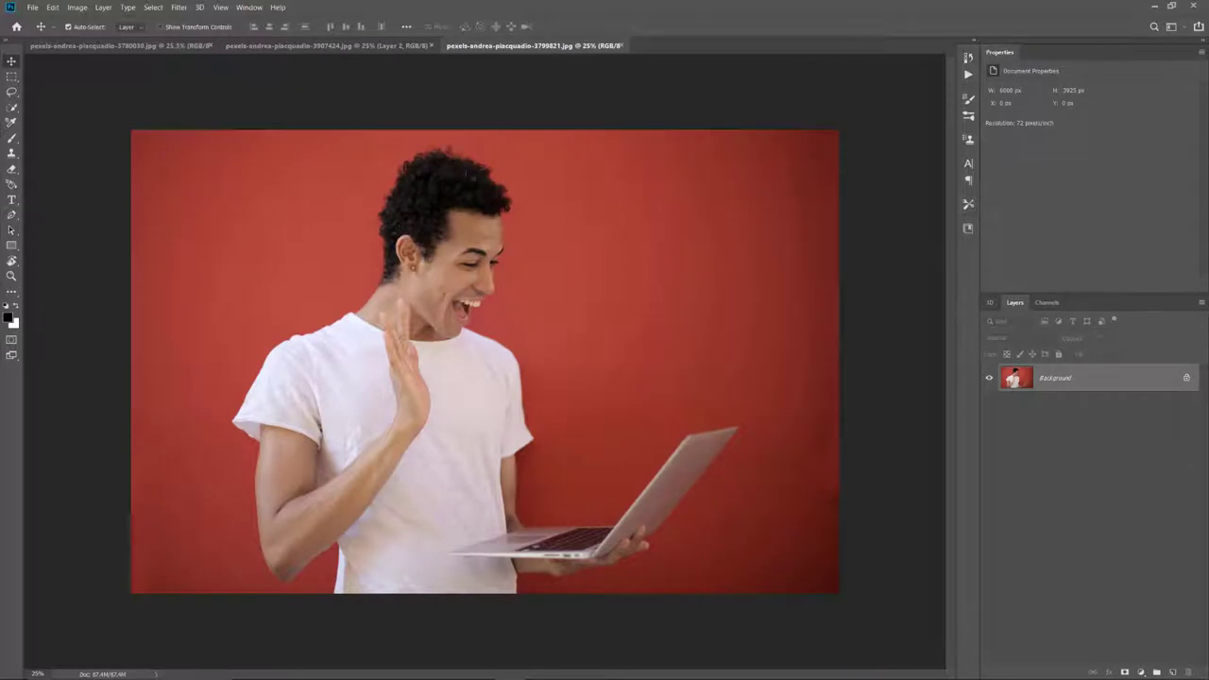
- Copy the whole red-background laptop photo and close its 3799821 document
key(ctrl+a)
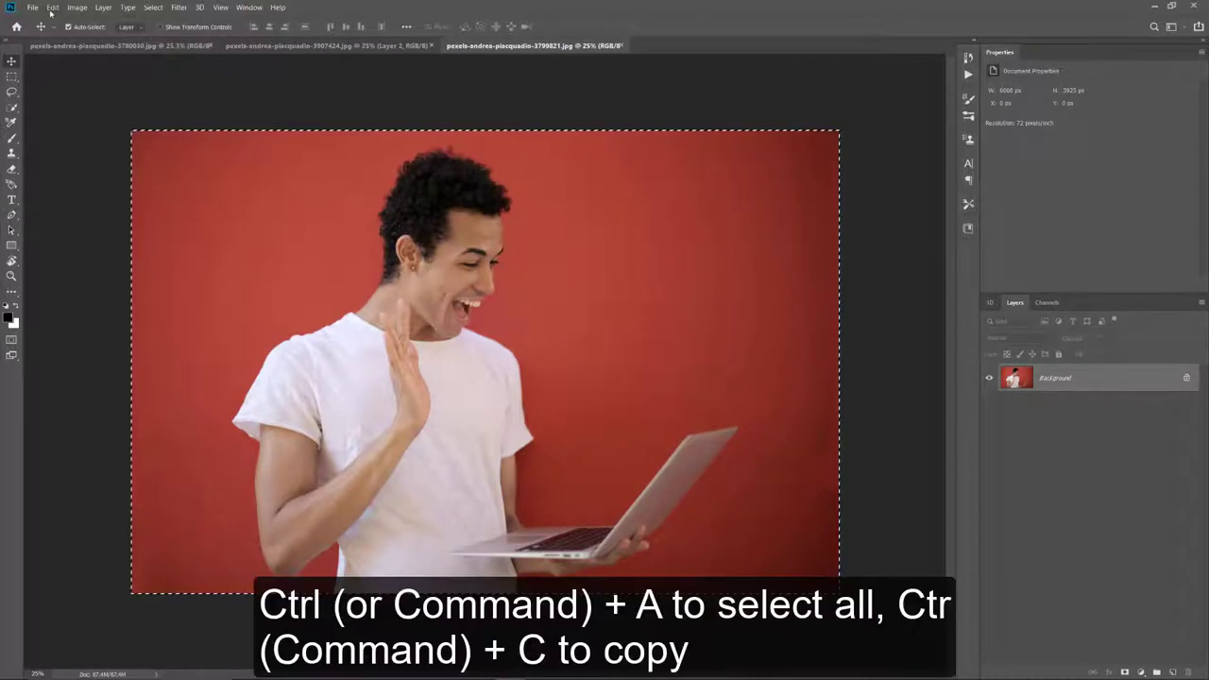
click(52, 7)
click(63, 81)
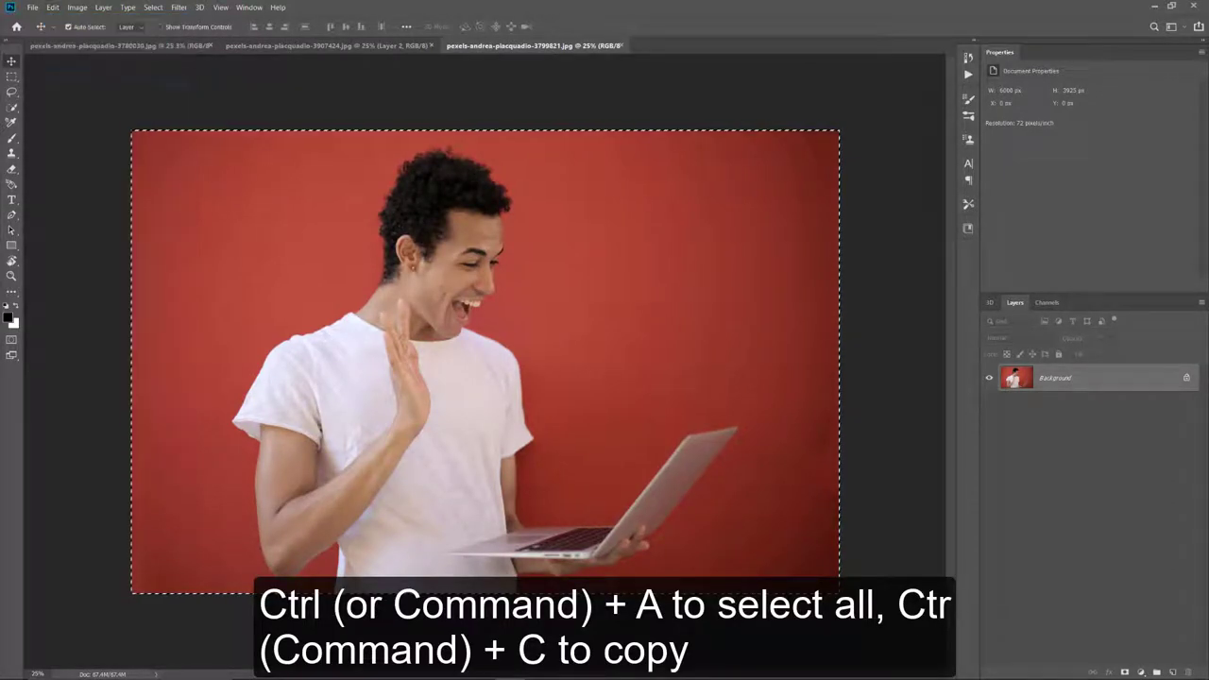
click(623, 46)
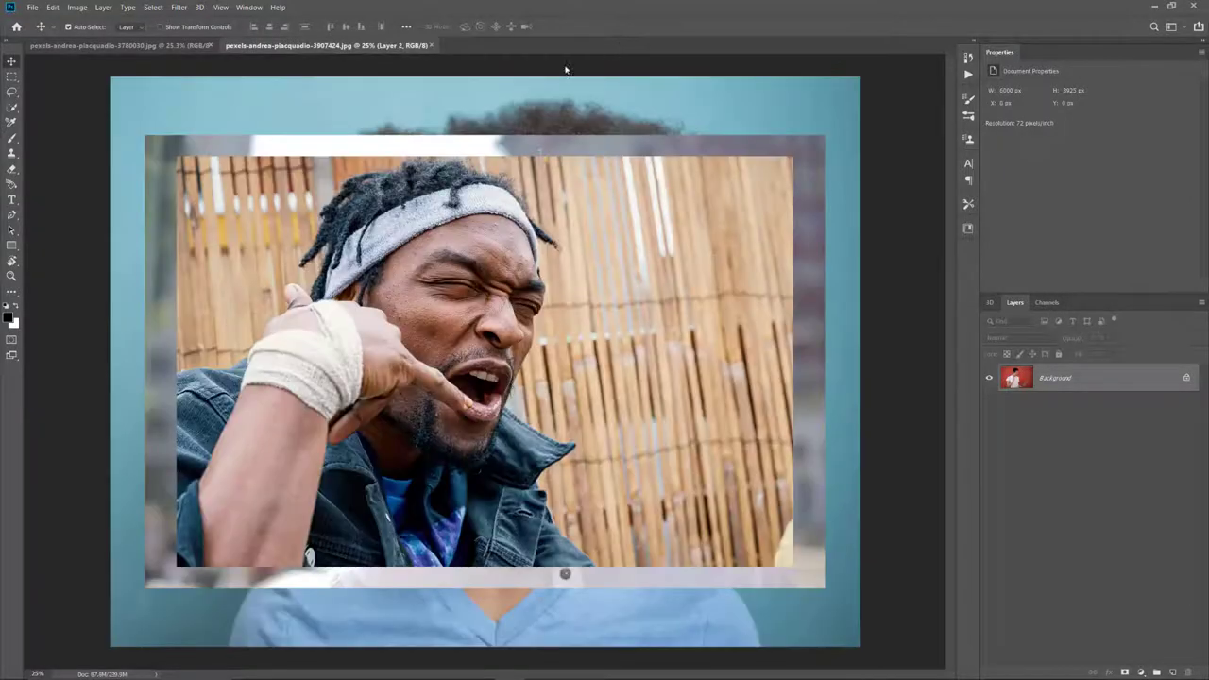
- Paste the laptop photo into the collage as Layer 3 and close the leftover 3780030 document
click(54, 7)
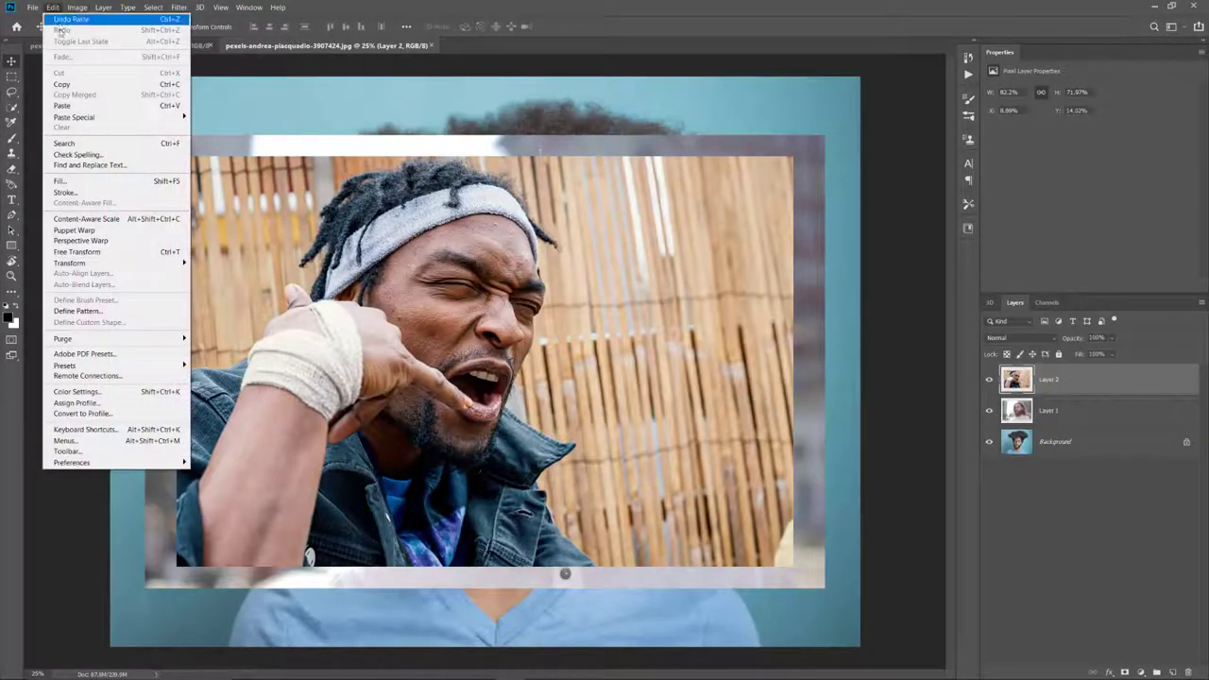
click(62, 106)
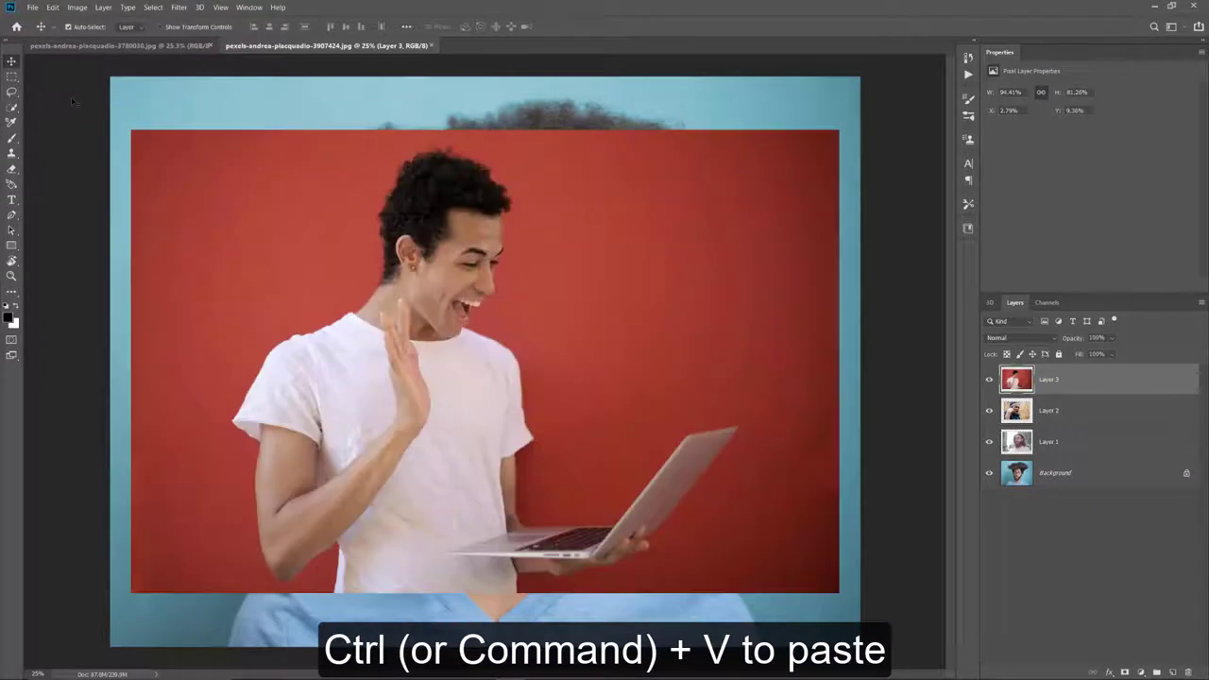
click(211, 47)
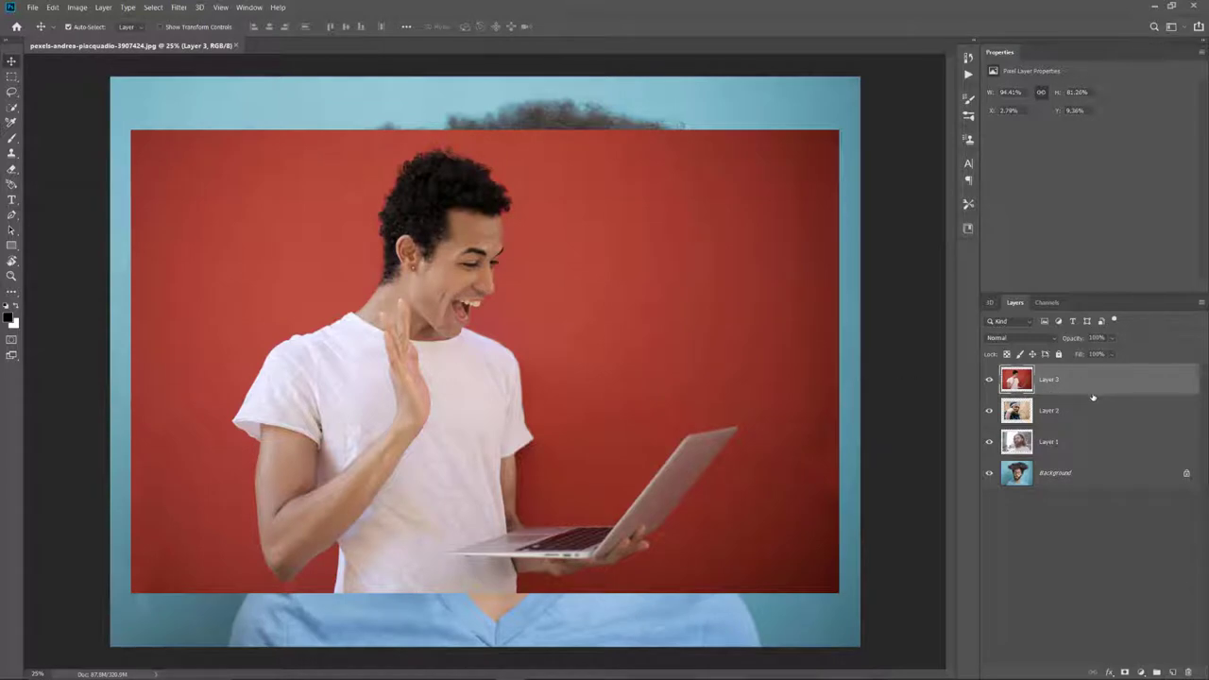
- Move and scale the laptop photo (Layer 3) into the canvas's top-left quarter
drag(683, 379, 682, 328)
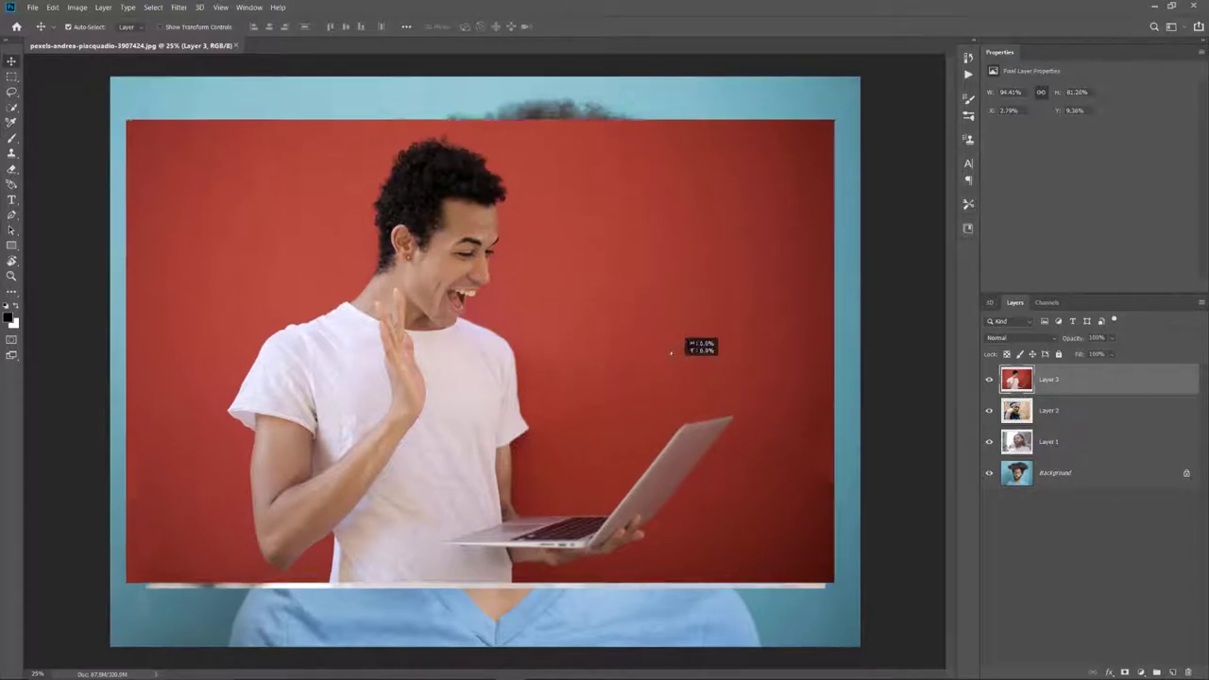
key(ctrl+t)
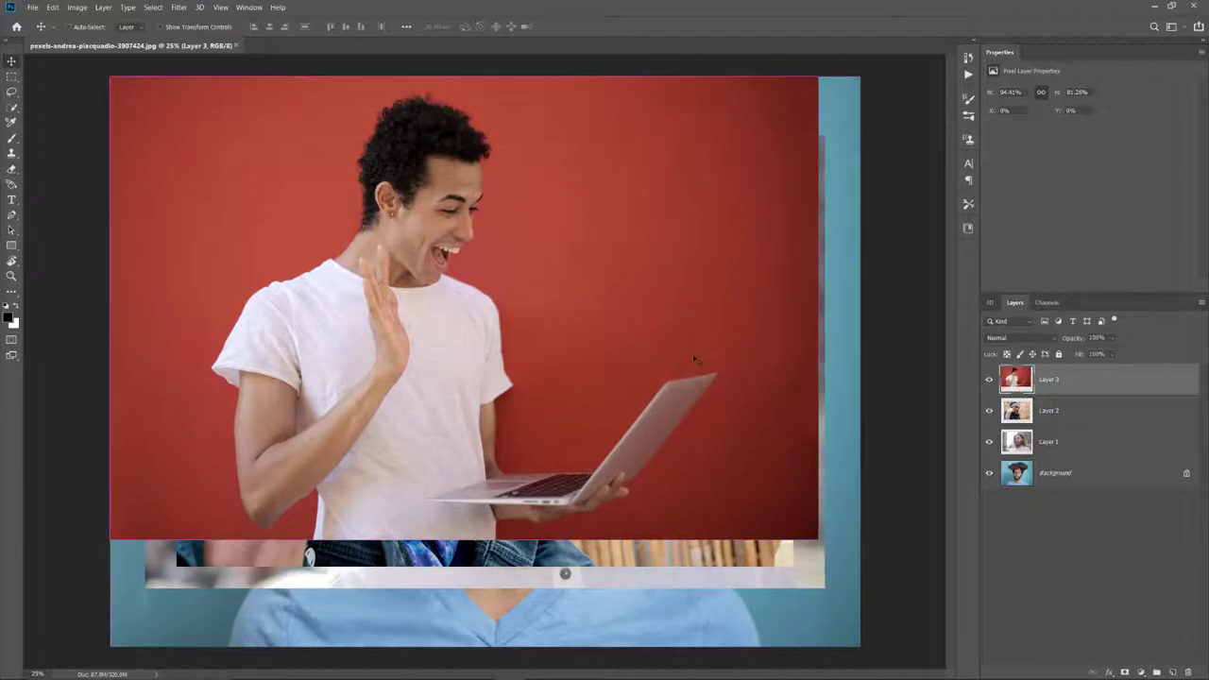
mouse_move(818, 541)
mouse_down()
mouse_move(718, 461)
mouse_move(500, 331)
mouse_up()
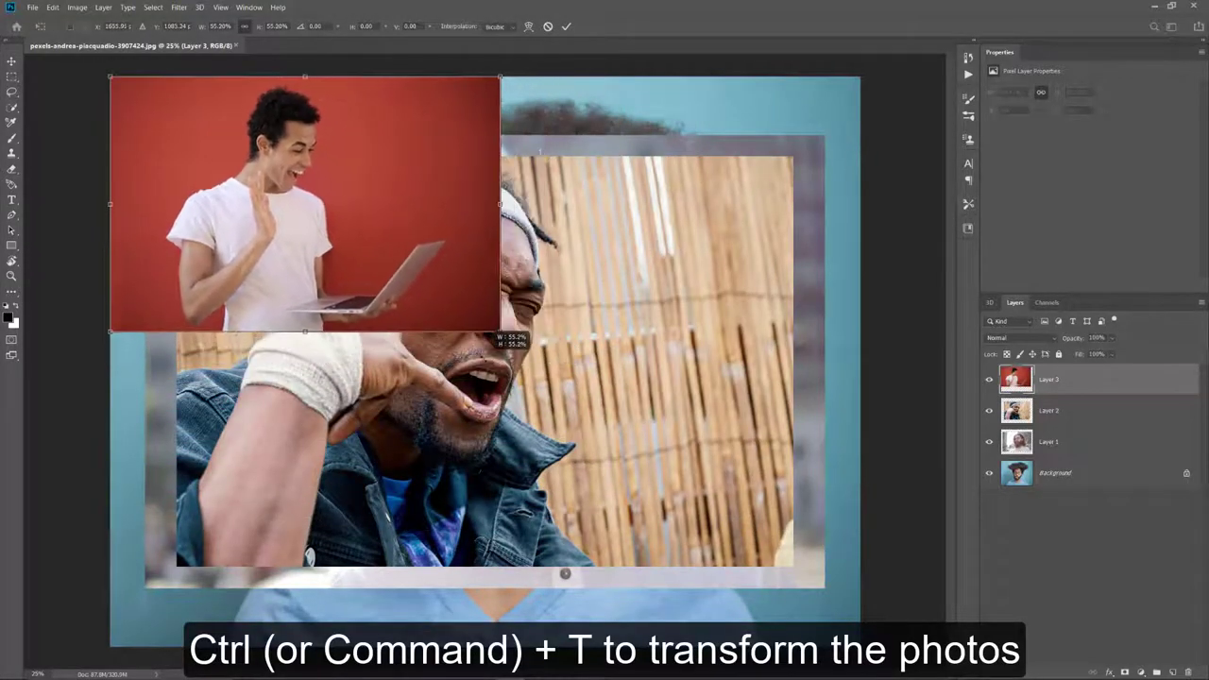
click(565, 28)
- Move and scale the headband photo (Layer 2) into the bottom-left quarter under the laptop photo
click(623, 290)
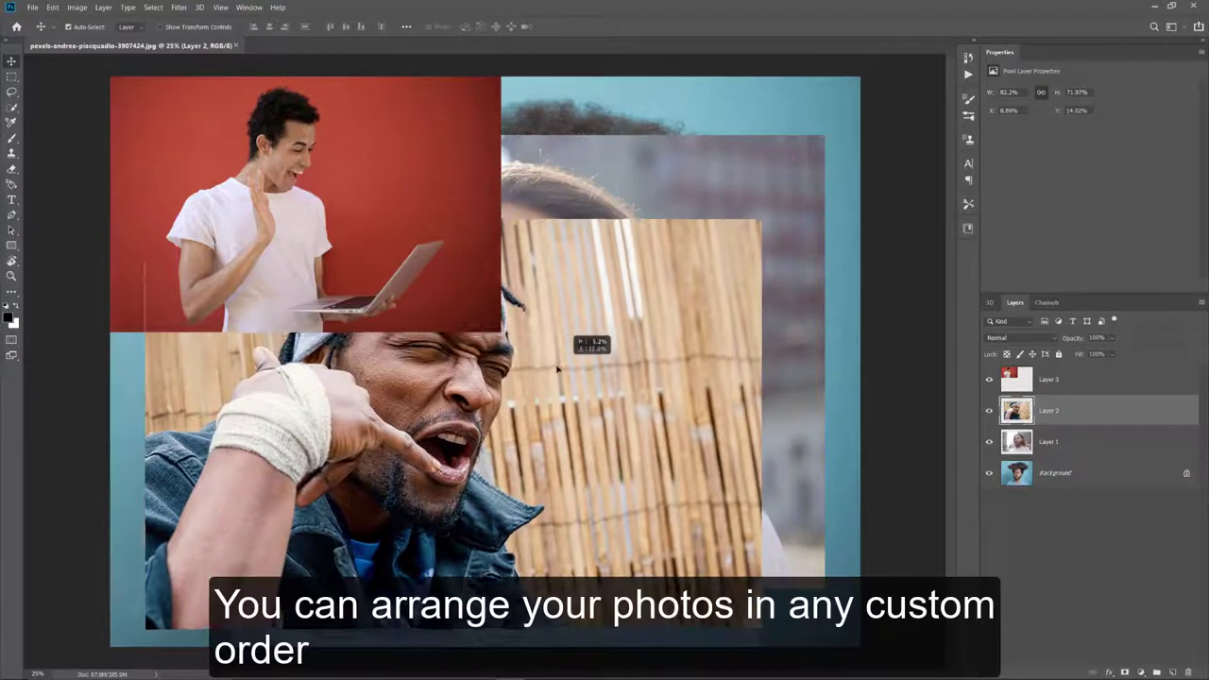
drag(598, 307, 543, 385)
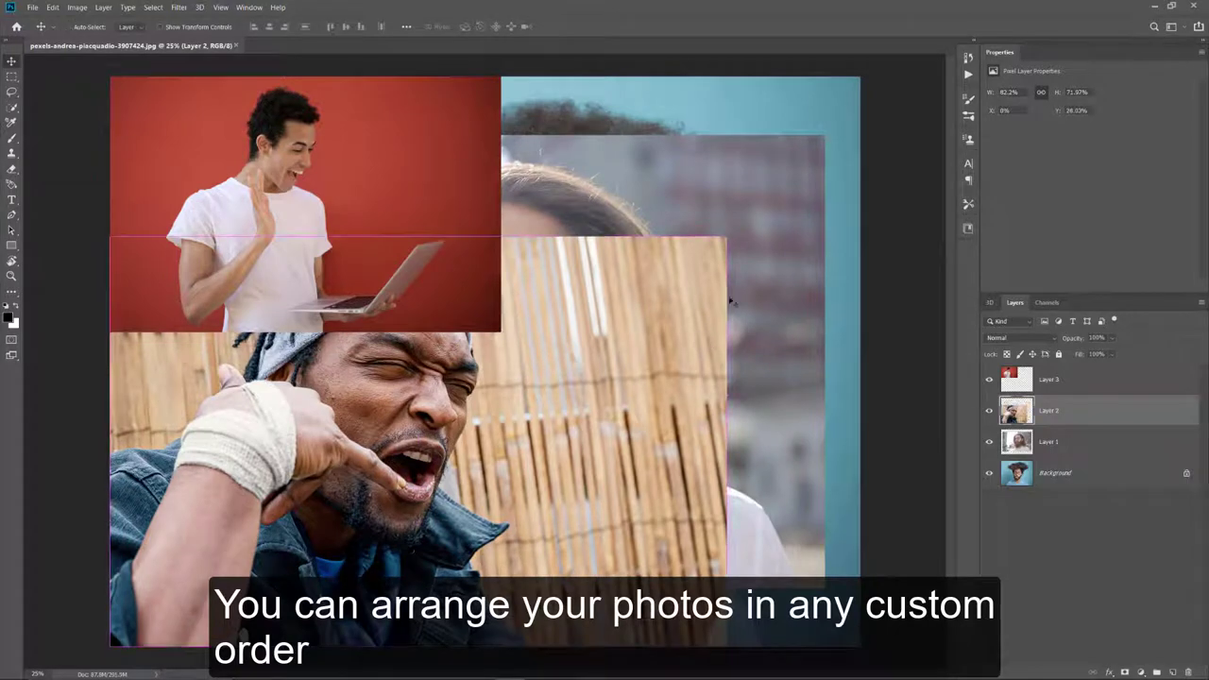
key(ctrl+t)
mouse_move(722, 238)
mouse_down()
mouse_move(541, 323)
mouse_move(465, 338)
mouse_up()
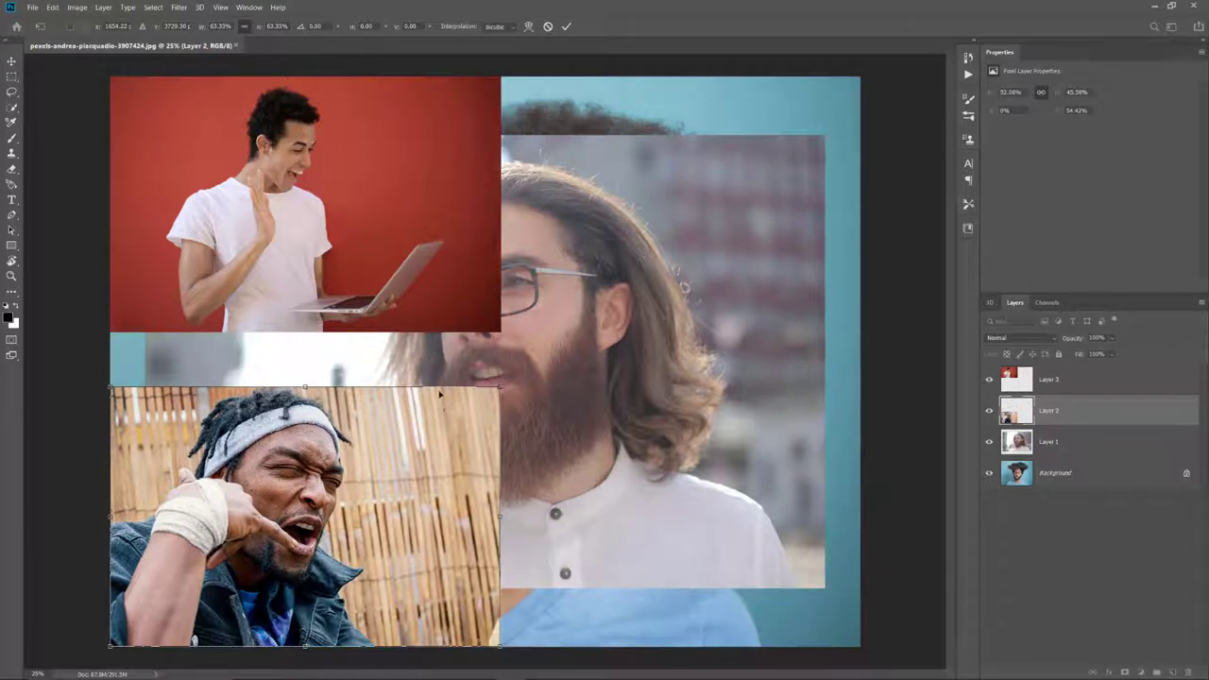
drag(440, 394, 449, 360)
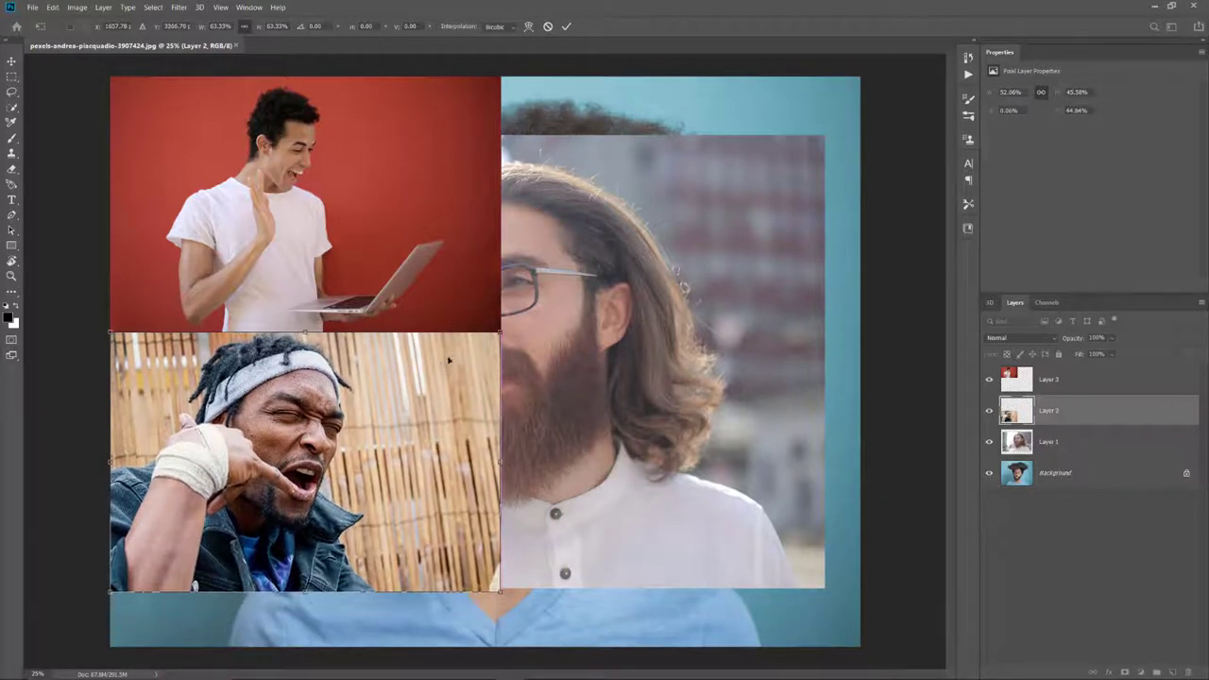
click(567, 28)
- Move and scale the bearded-man photo (Layer 1) into the top-right quarter
click(593, 260)
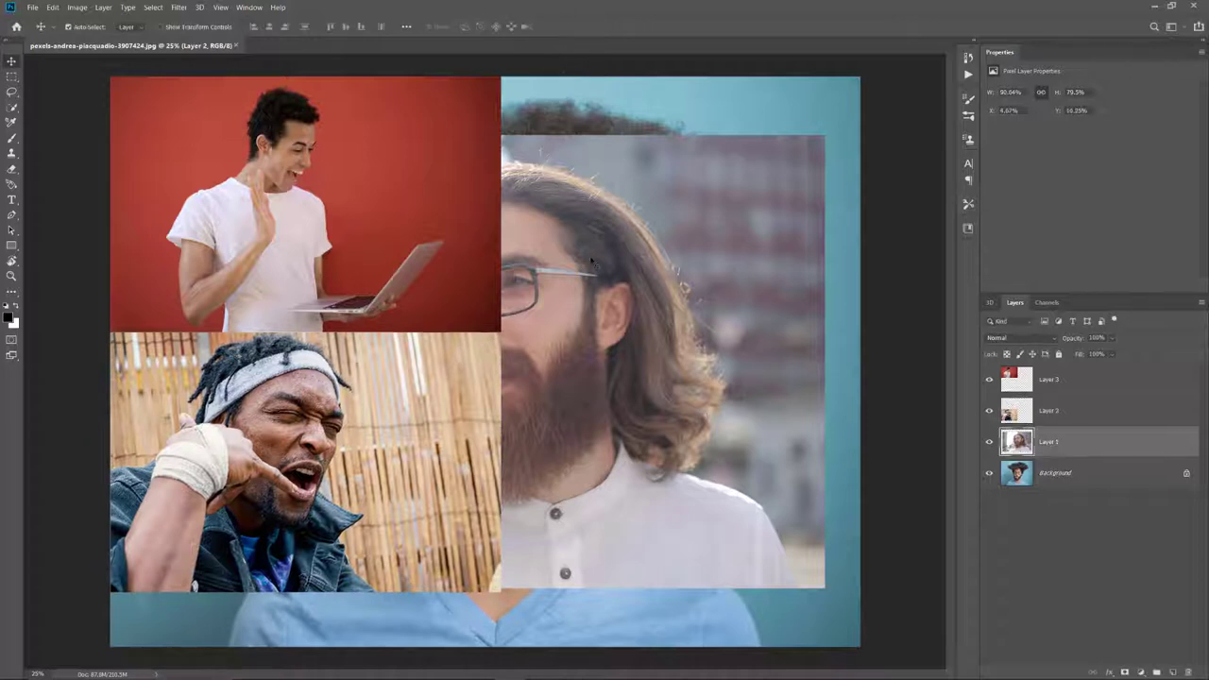
key(ctrl+t)
drag(608, 293, 643, 233)
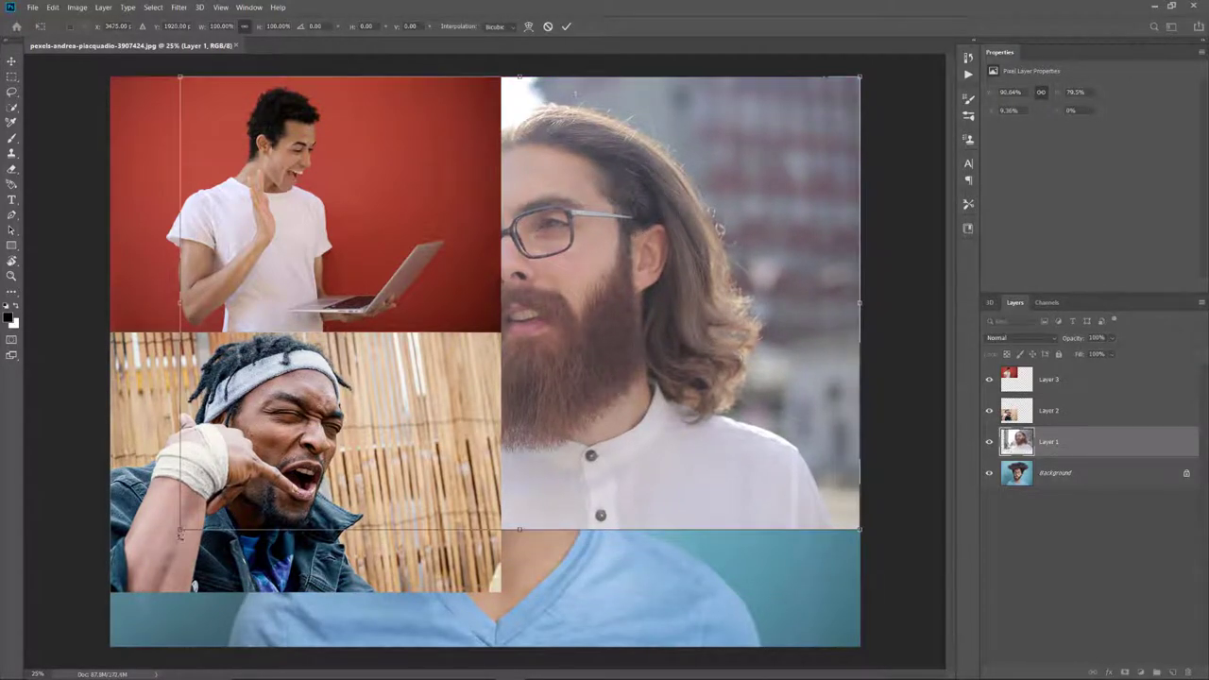
drag(181, 529, 440, 245)
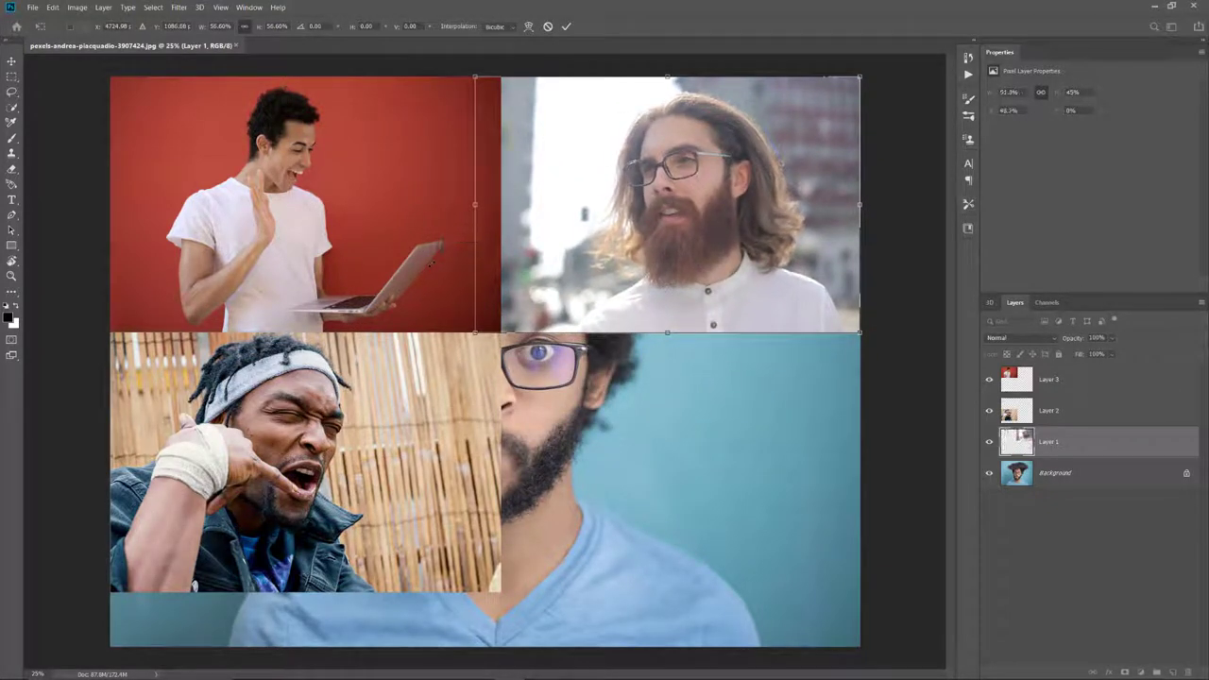
click(566, 27)
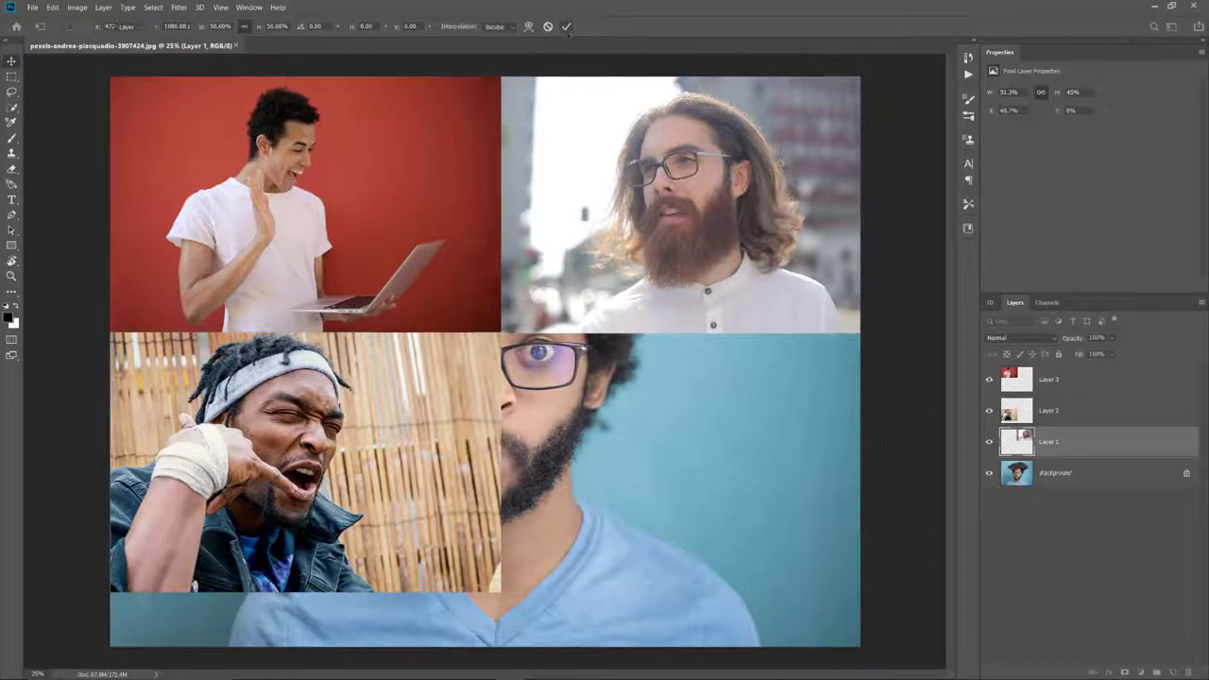
click(1065, 474)
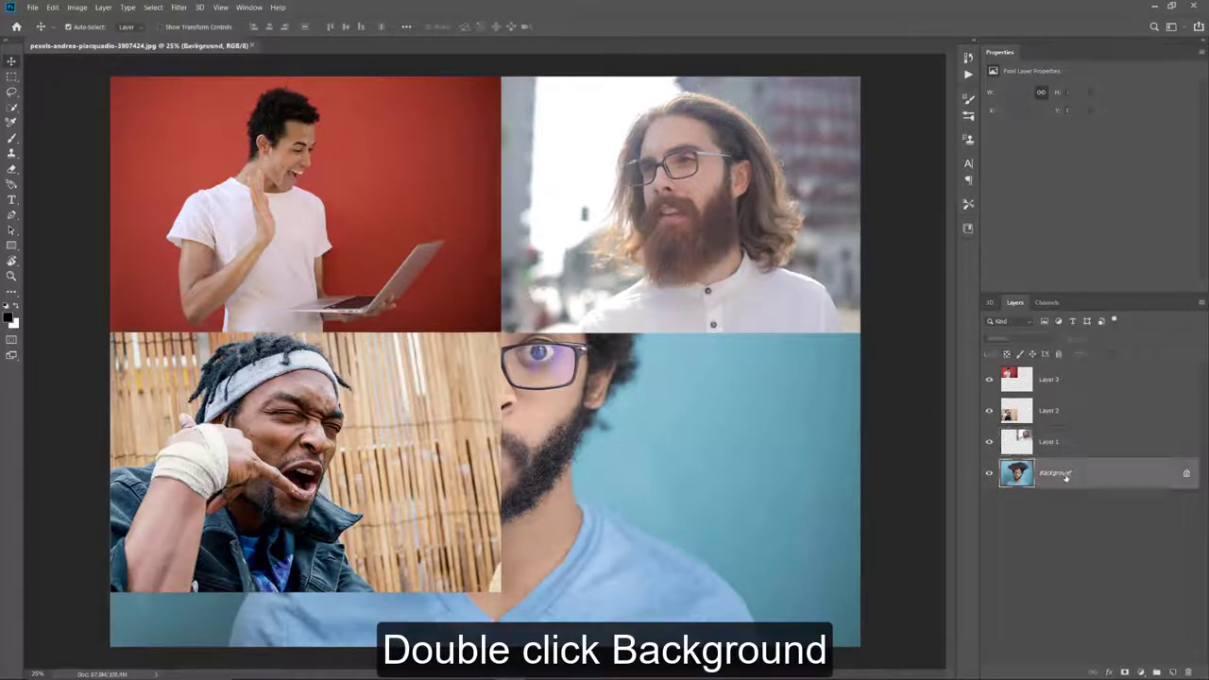
- Unlock the Background as Layer 0 and scale the blue-background portrait to about 48.8% into the bottom-right quarter
double_click(1067, 477)
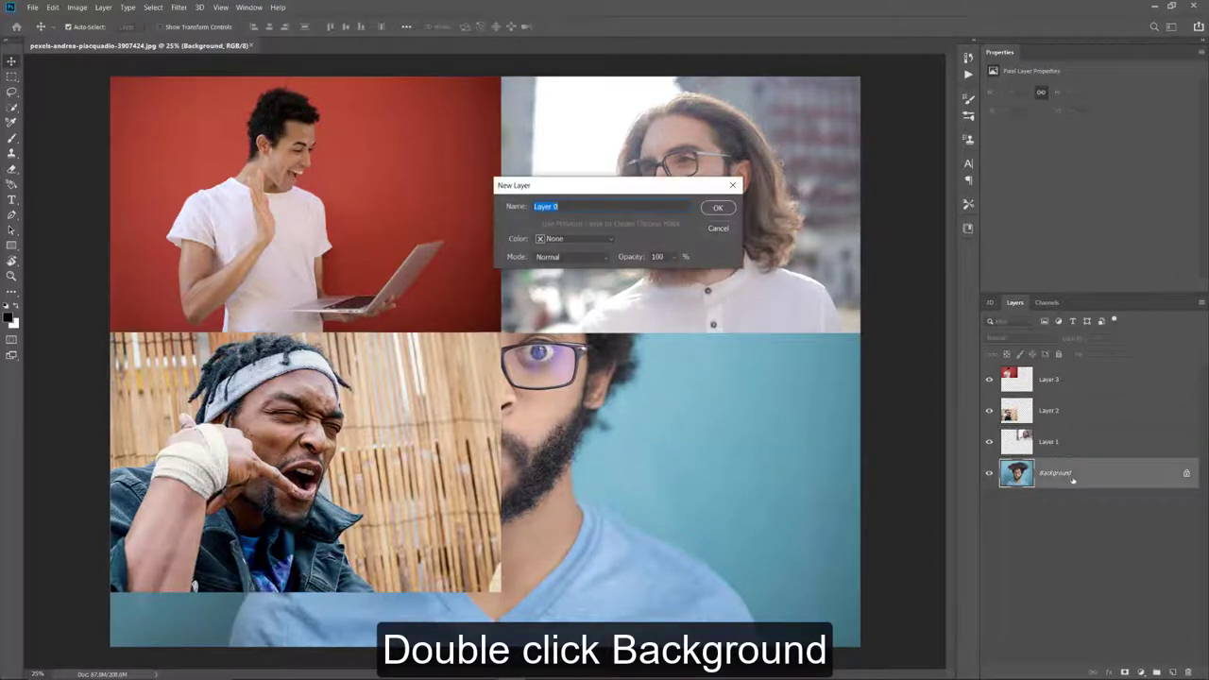
click(718, 208)
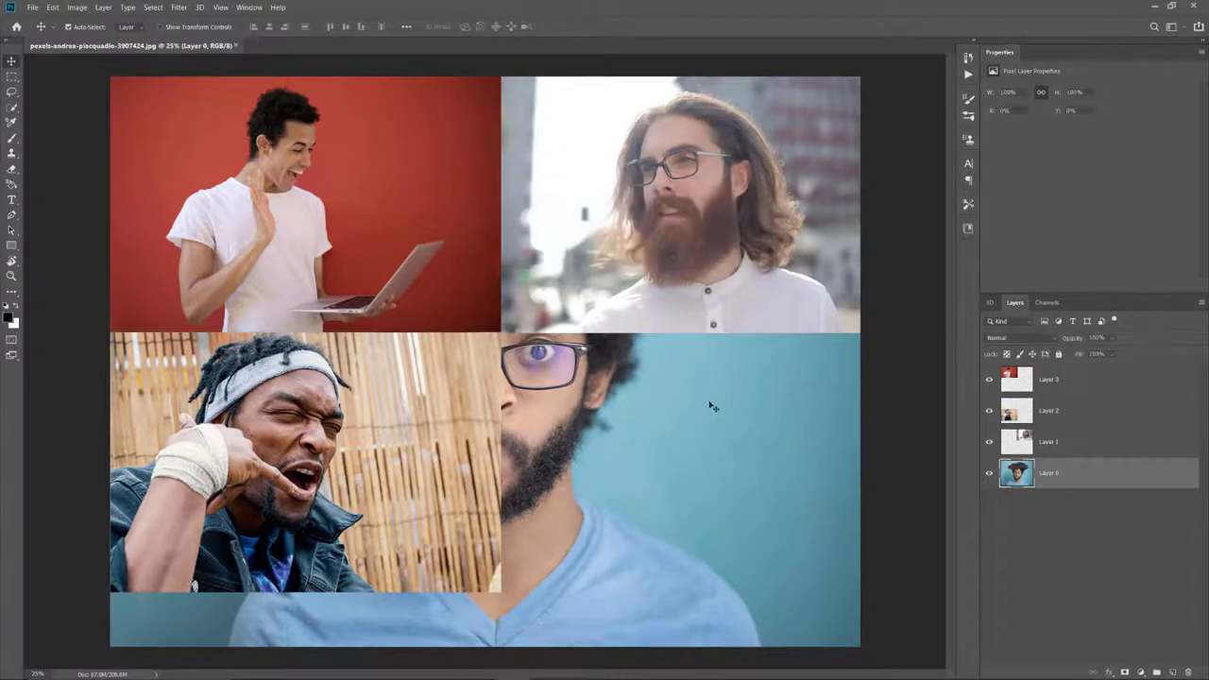
key(ctrl+t)
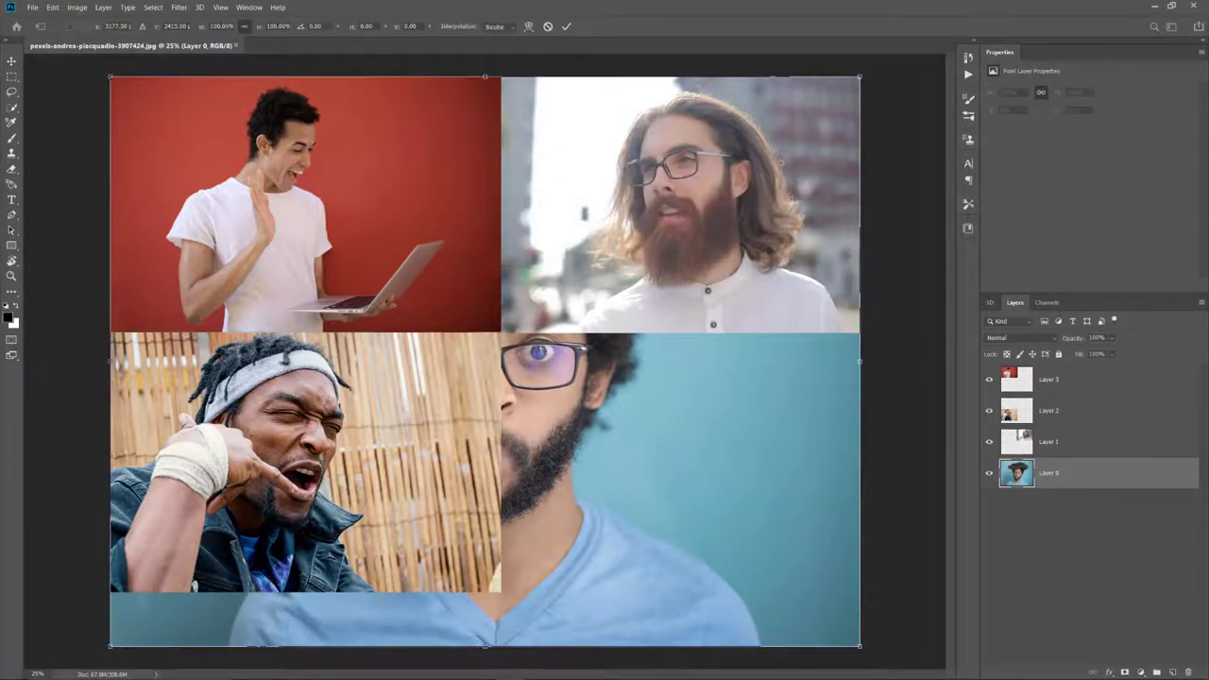
drag(111, 76, 505, 252)
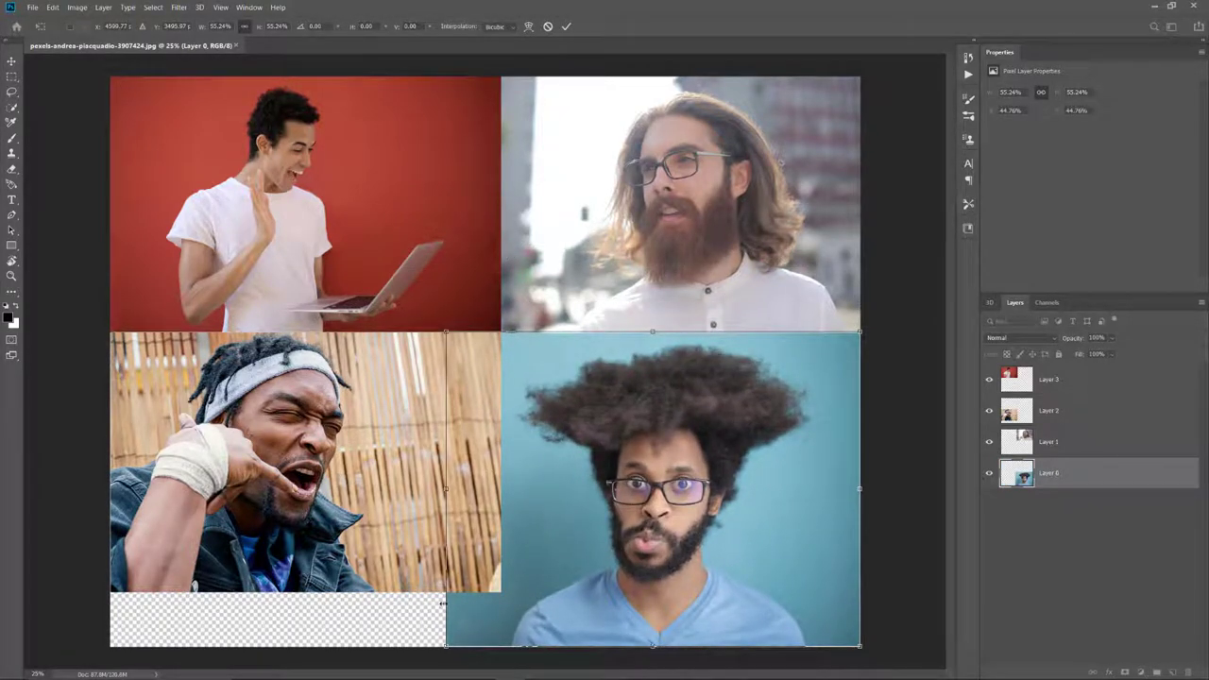
drag(444, 646, 501, 580)
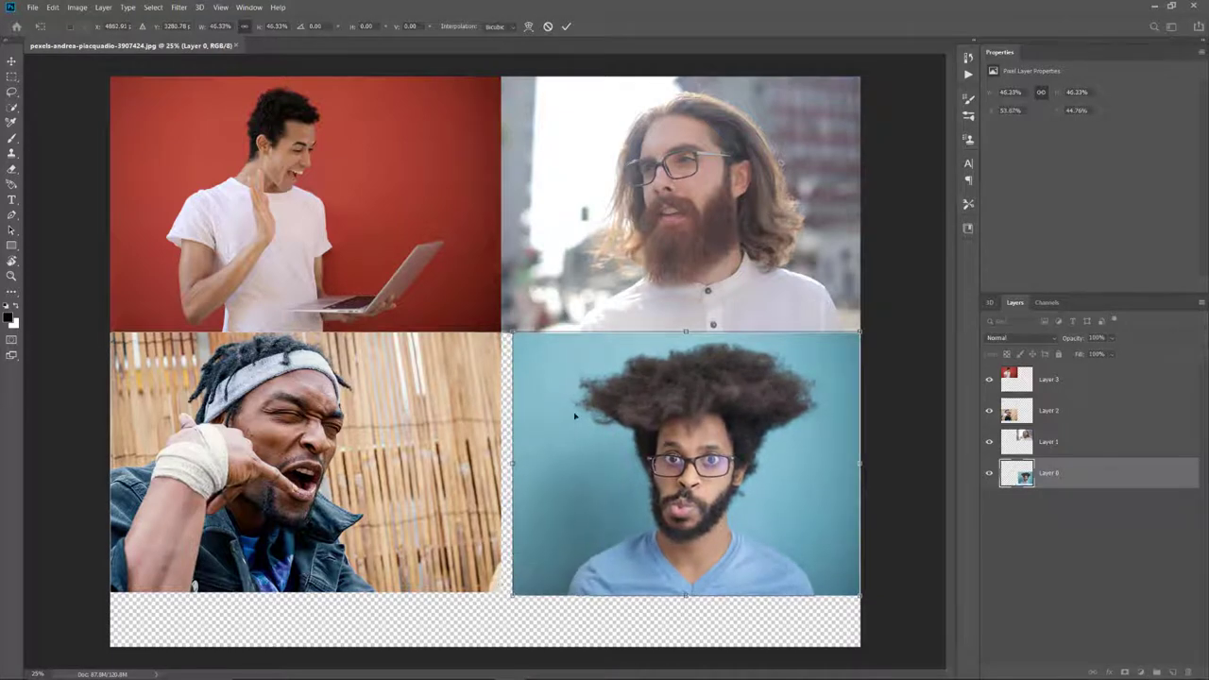
drag(513, 330, 501, 323)
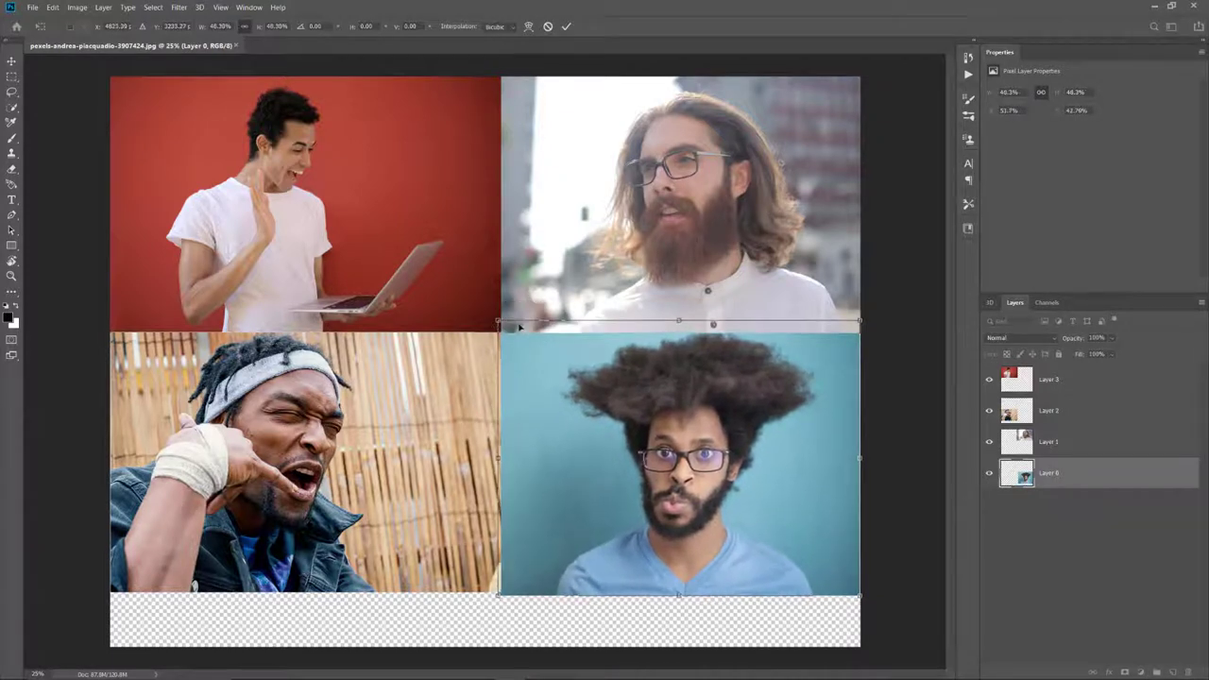
drag(859, 322, 863, 318)
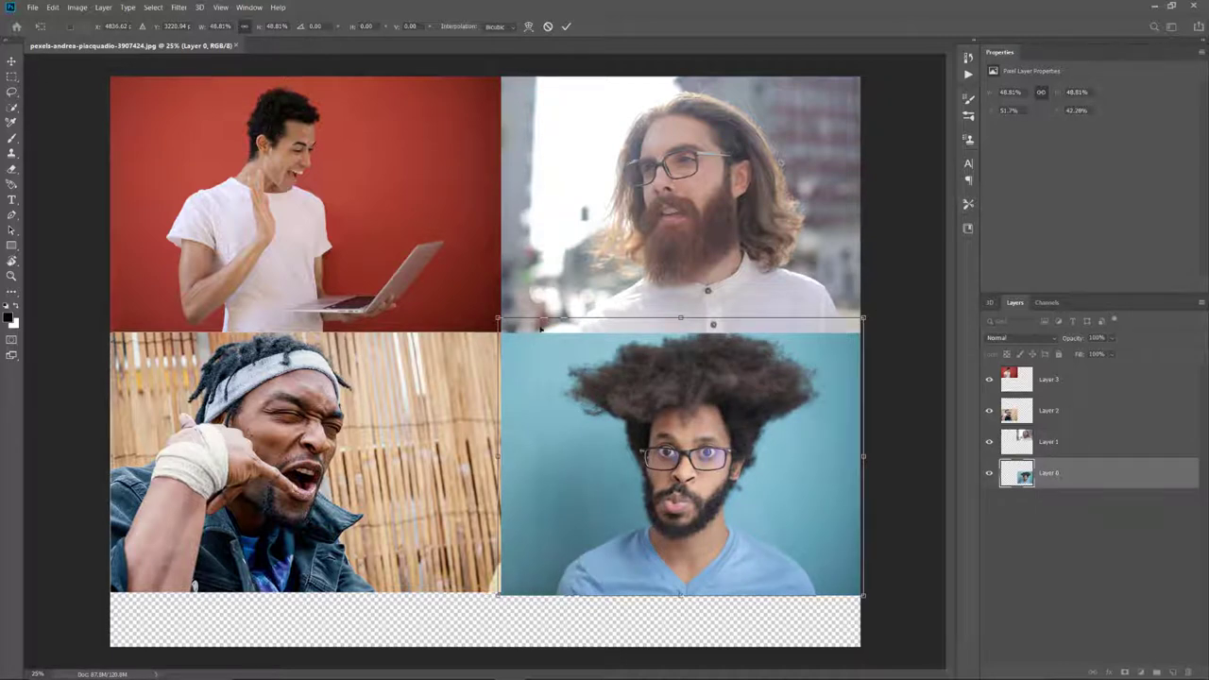
click(566, 27)
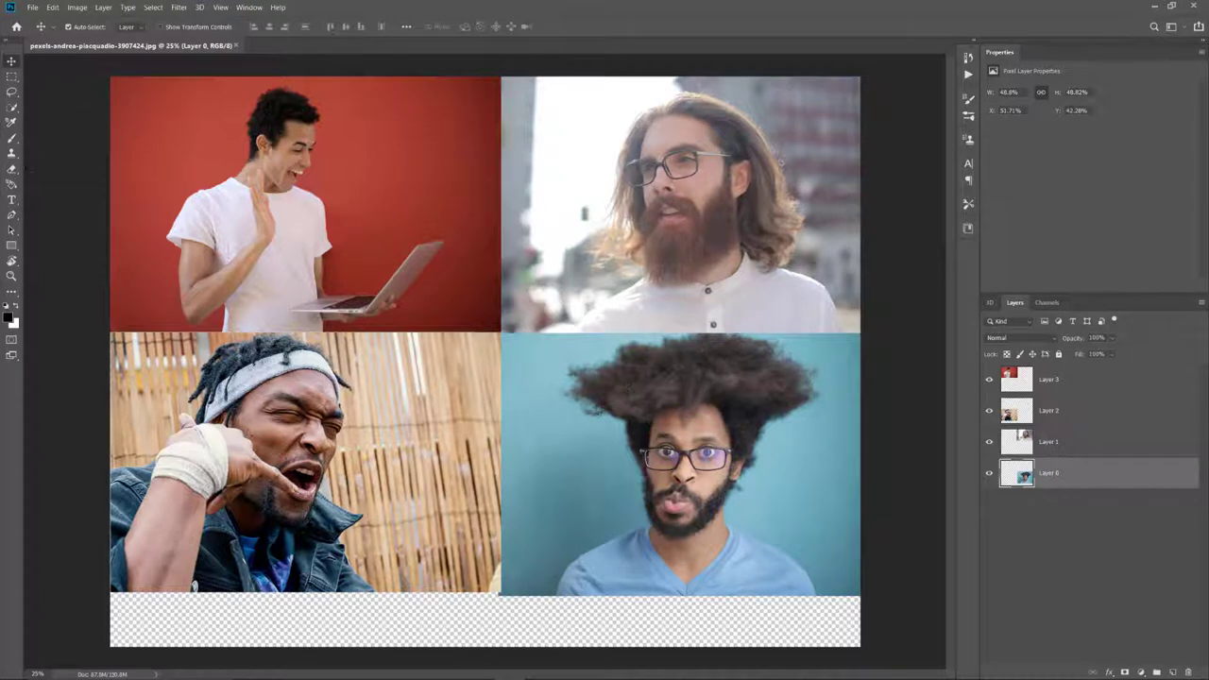
- Crop off the transparent strip below the photo grid
key(c)
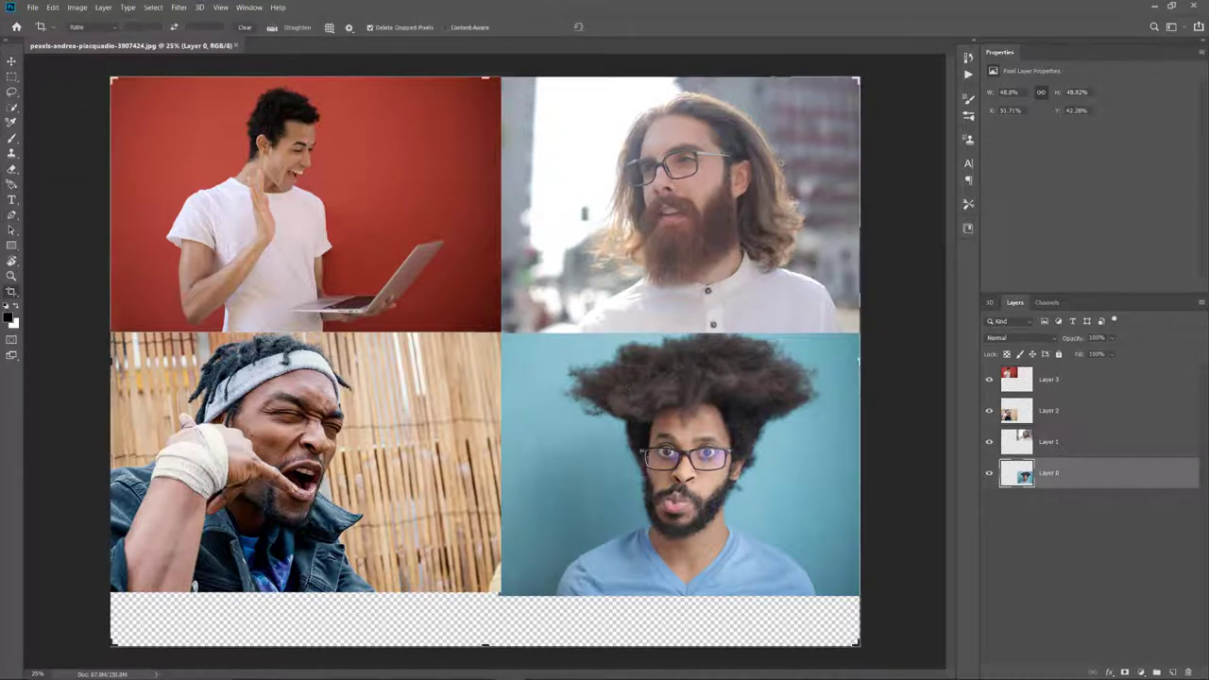
drag(485, 645, 491, 616)
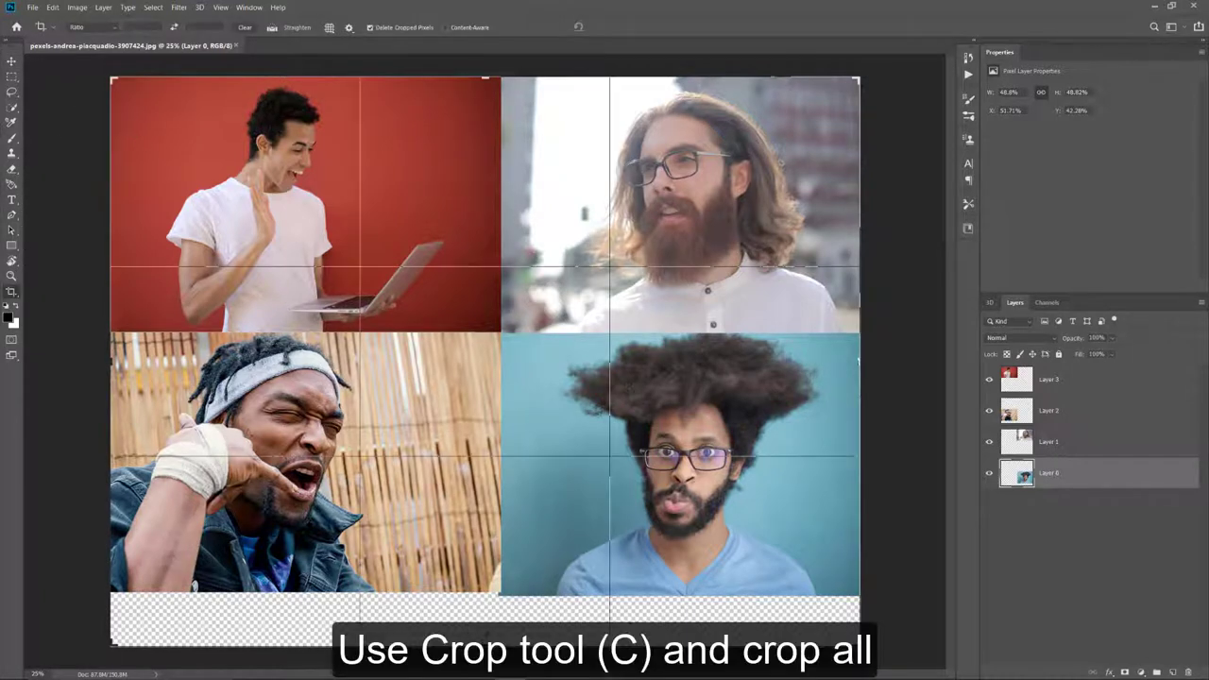
key(Return)
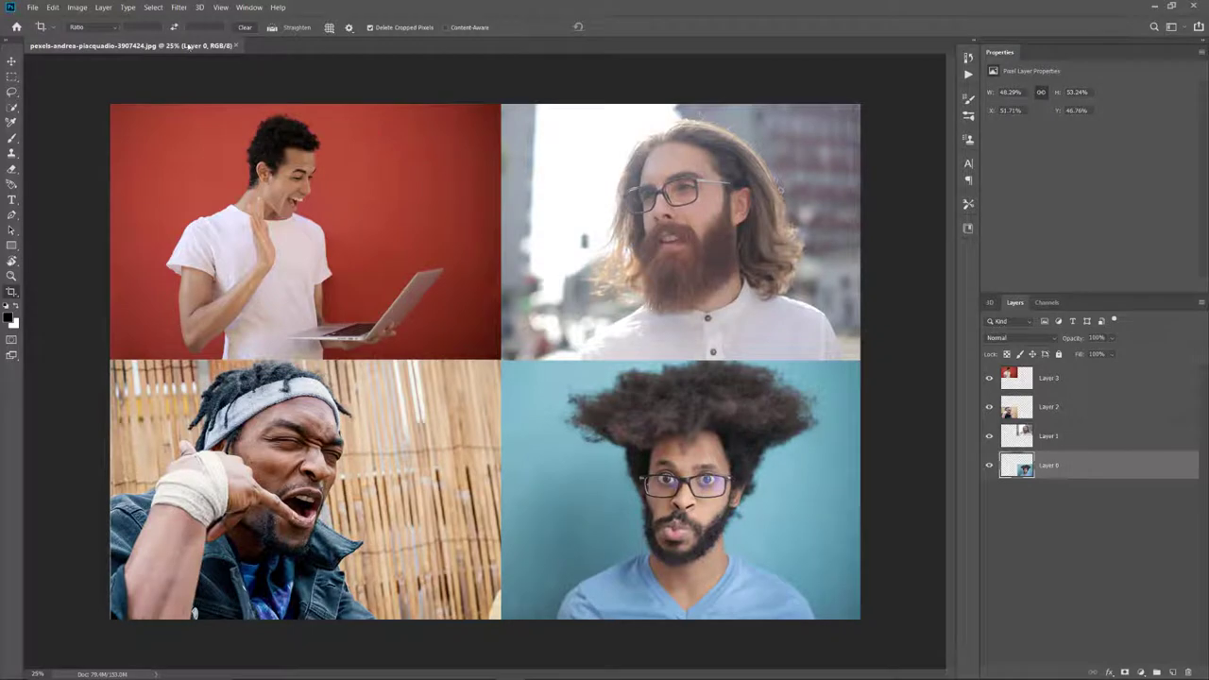
- Merge the visible photo layers into one Layer 0 and select the Comic Art action
click(102, 8)
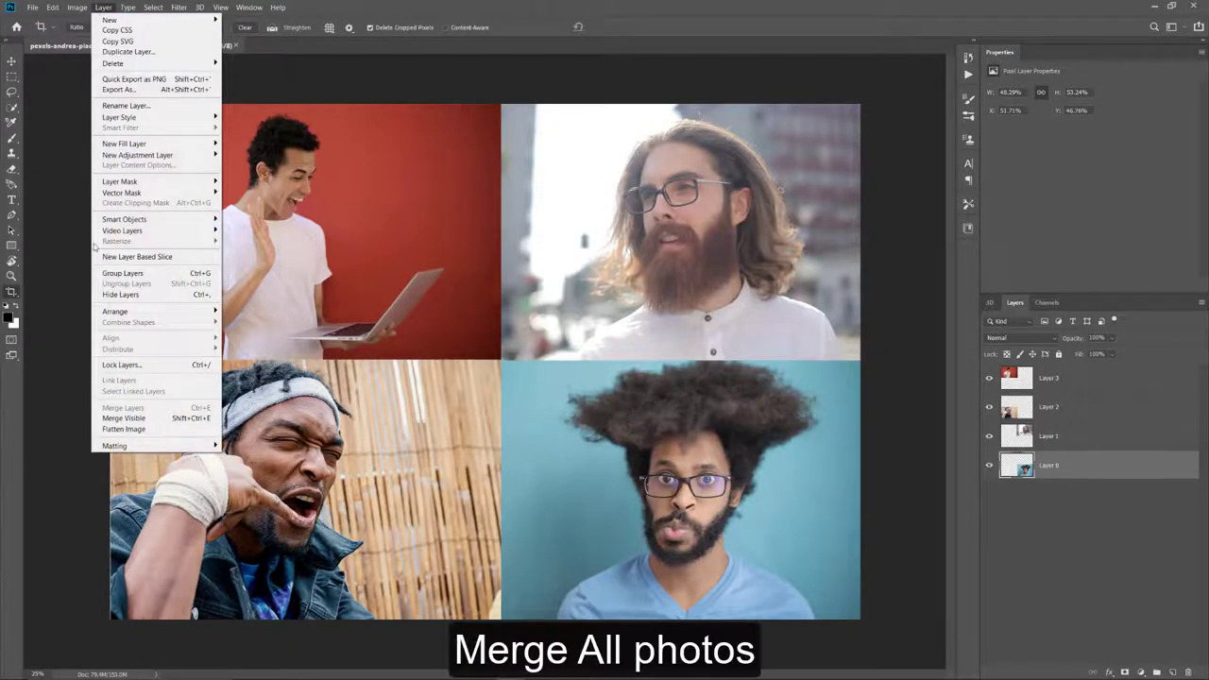
click(166, 421)
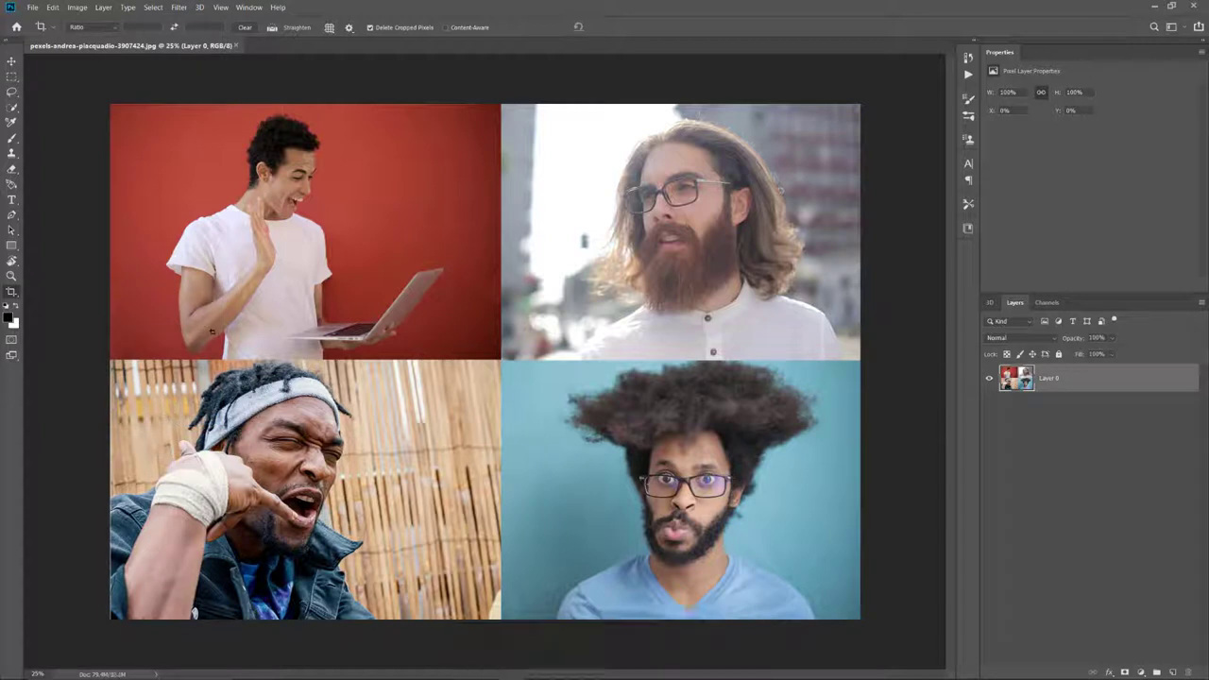
click(835, 92)
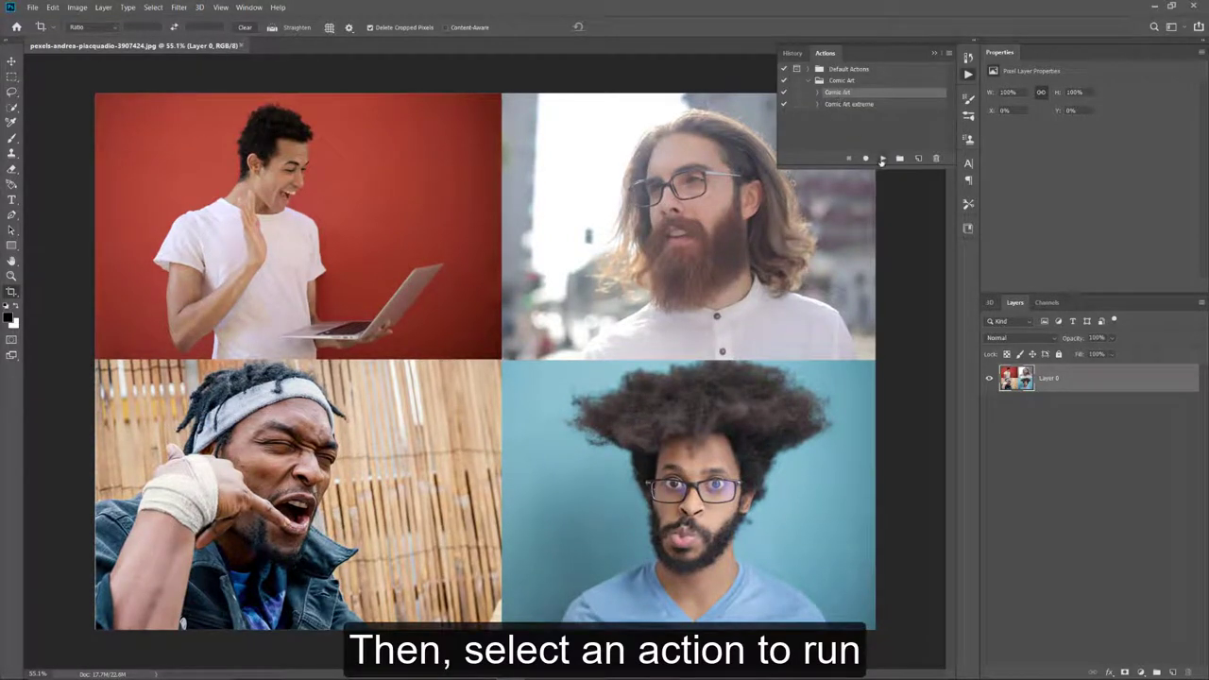
- Run the Comic Art action on the collage and add an empty Layer 1 on top
click(882, 159)
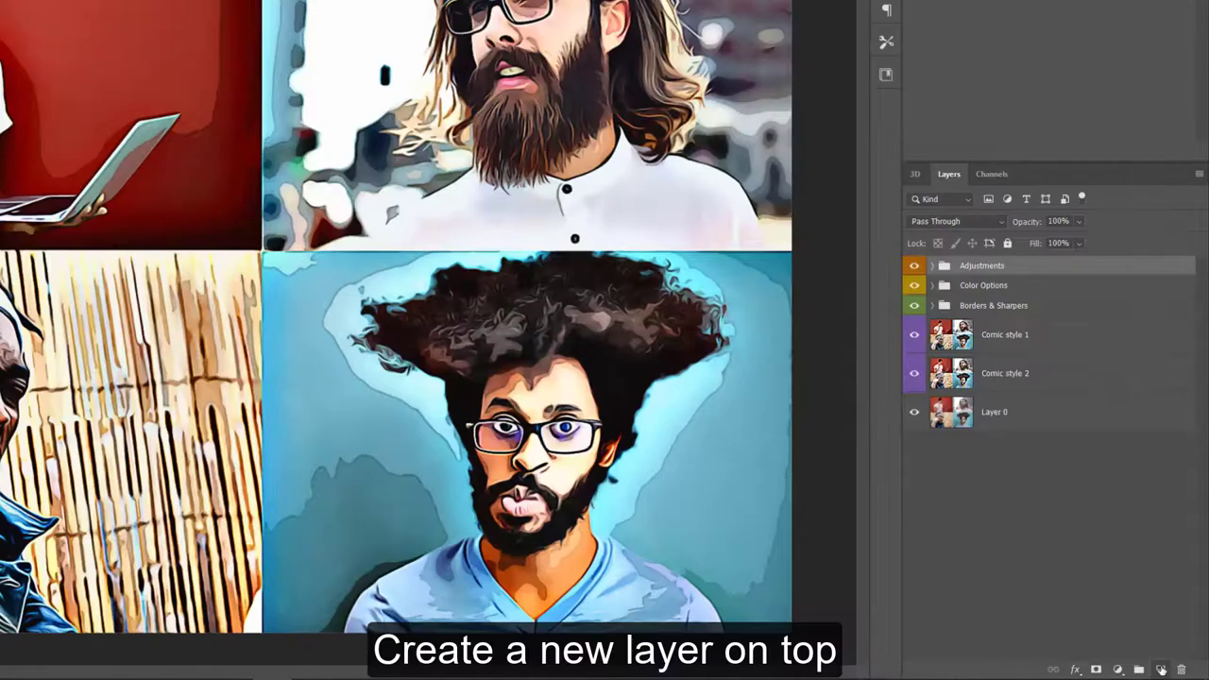
click(1172, 672)
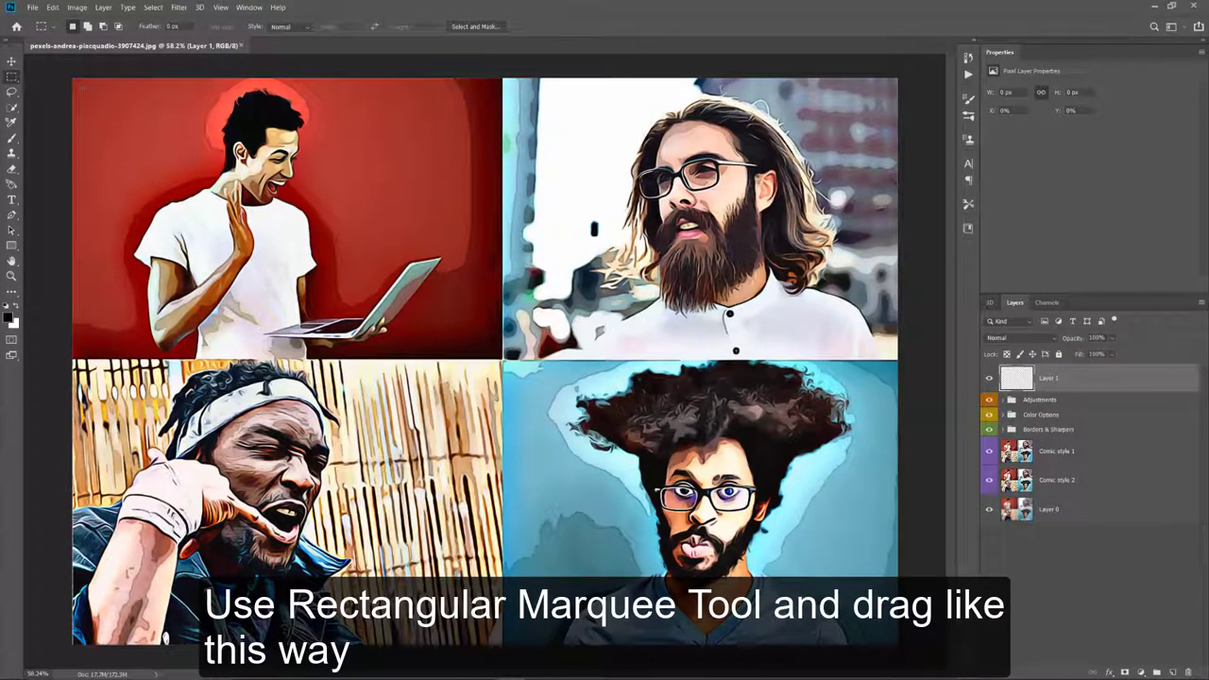
- Fill an inverted inner-rectangle selection on Layer 1 with white background colour to frame the collage
mouse_move(84, 88)
mouse_down()
mouse_move(847, 580)
mouse_move(884, 633)
mouse_up()
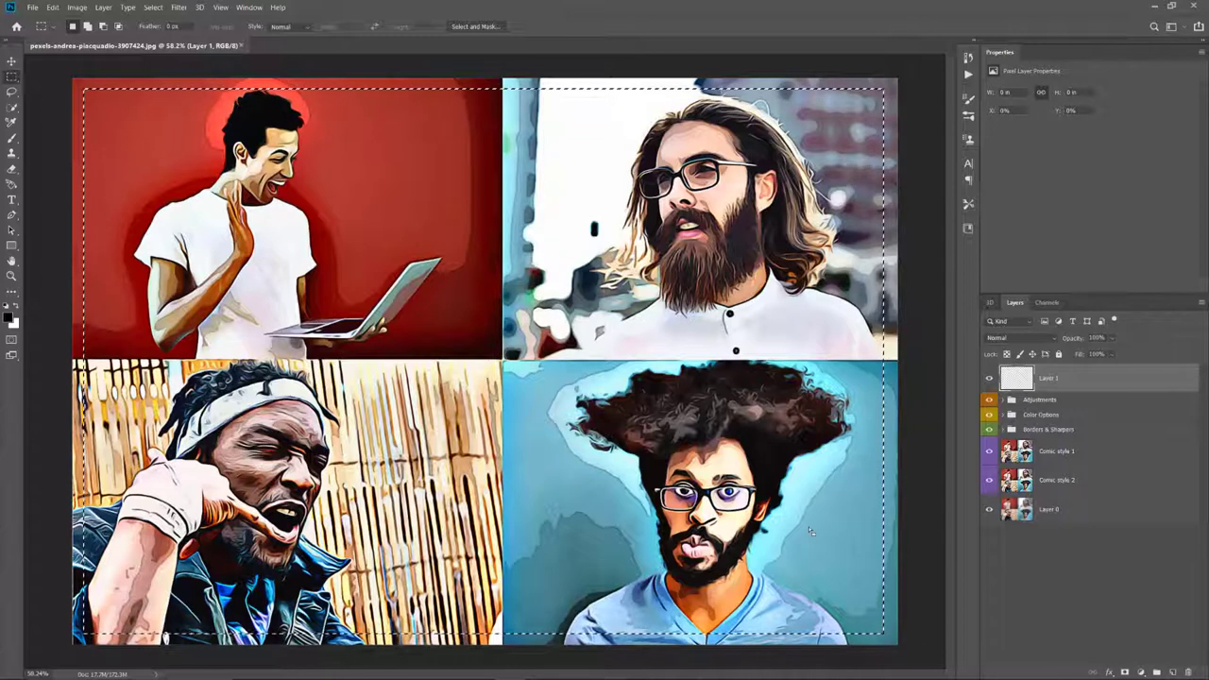
key(ctrl+shift+i)
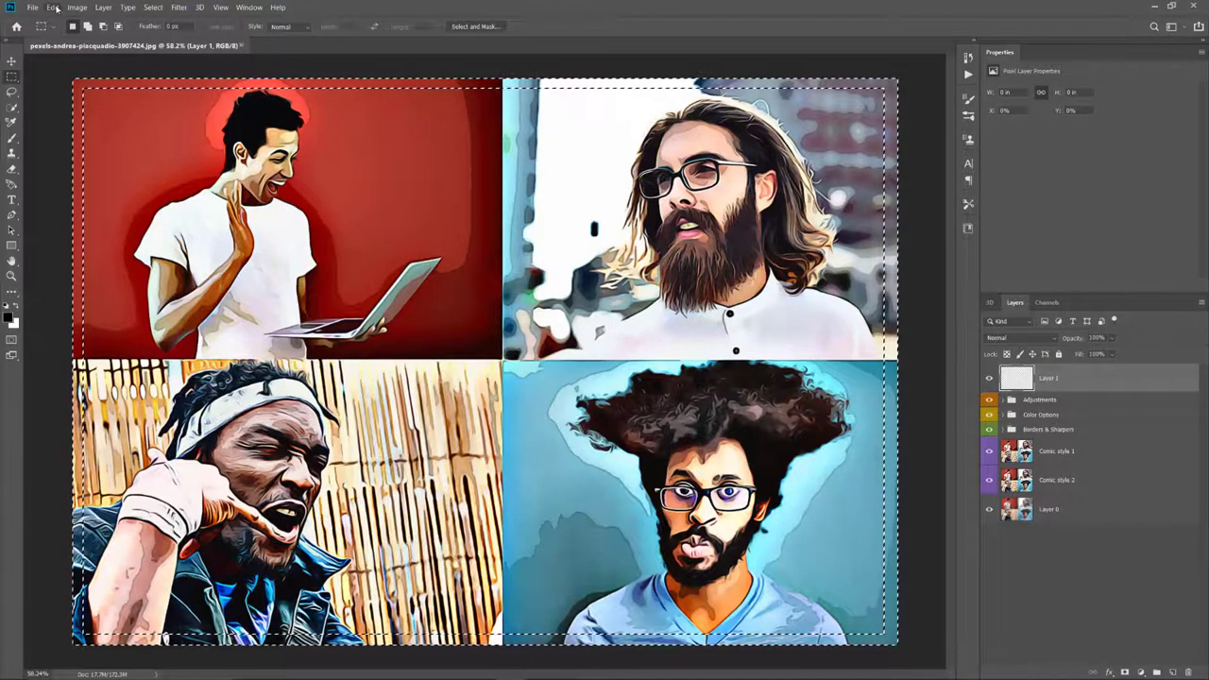
click(53, 8)
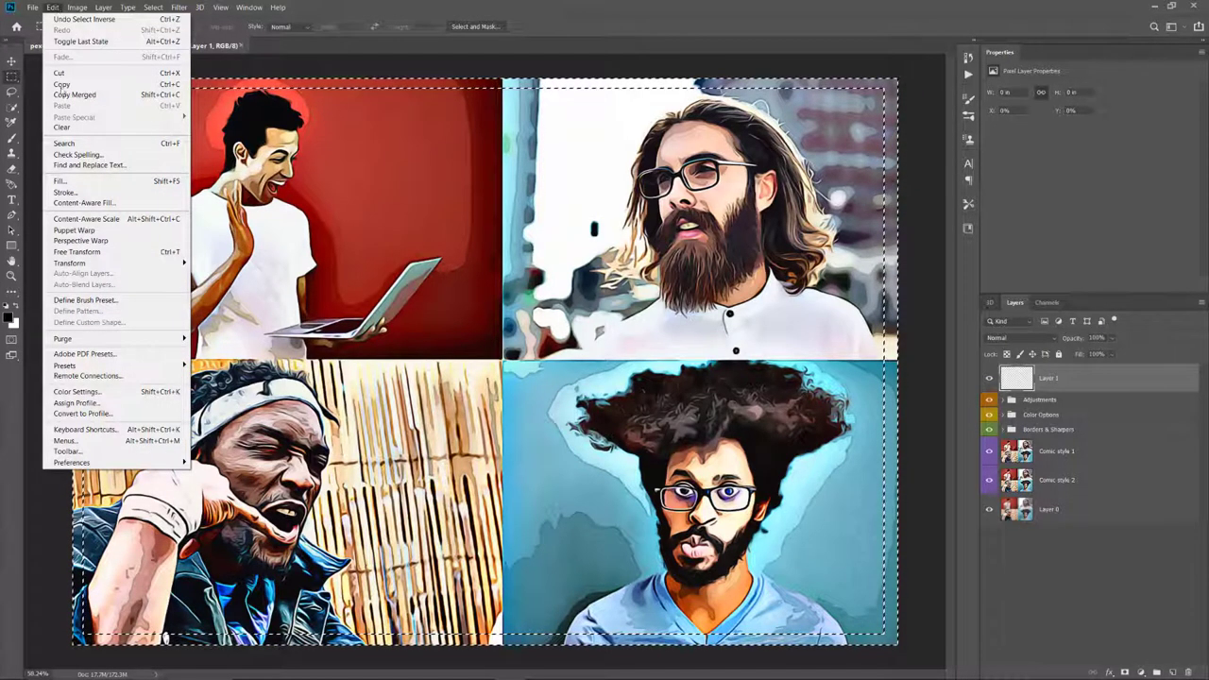
click(60, 180)
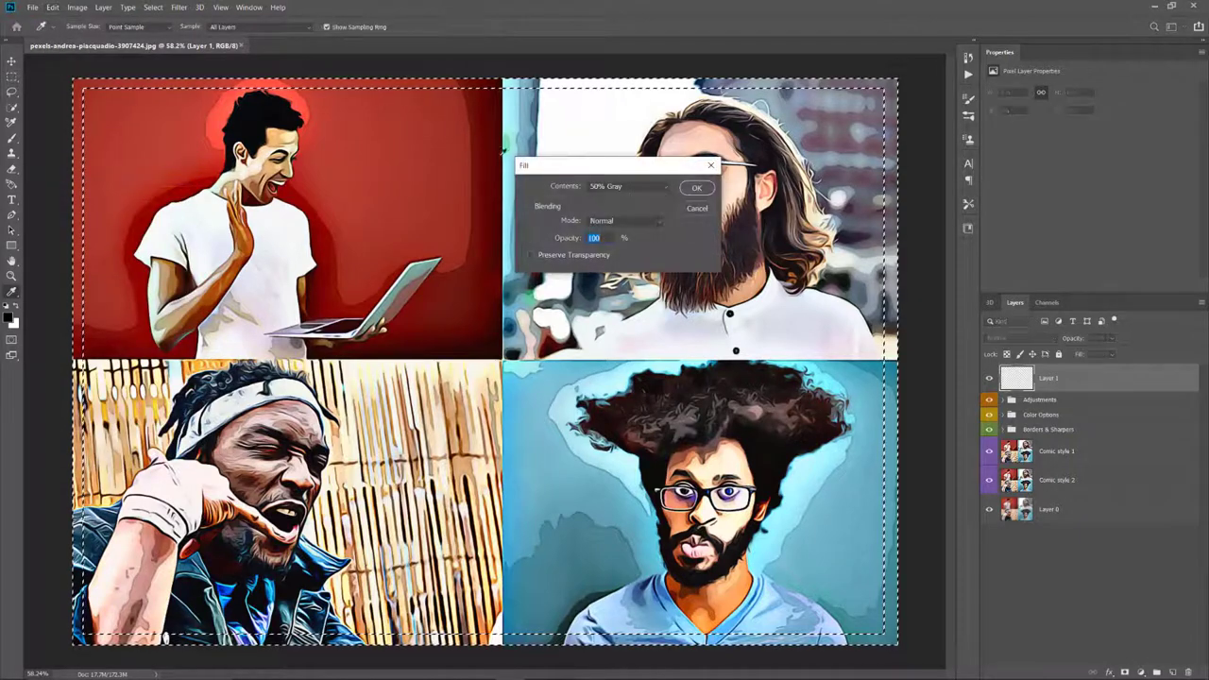
click(655, 192)
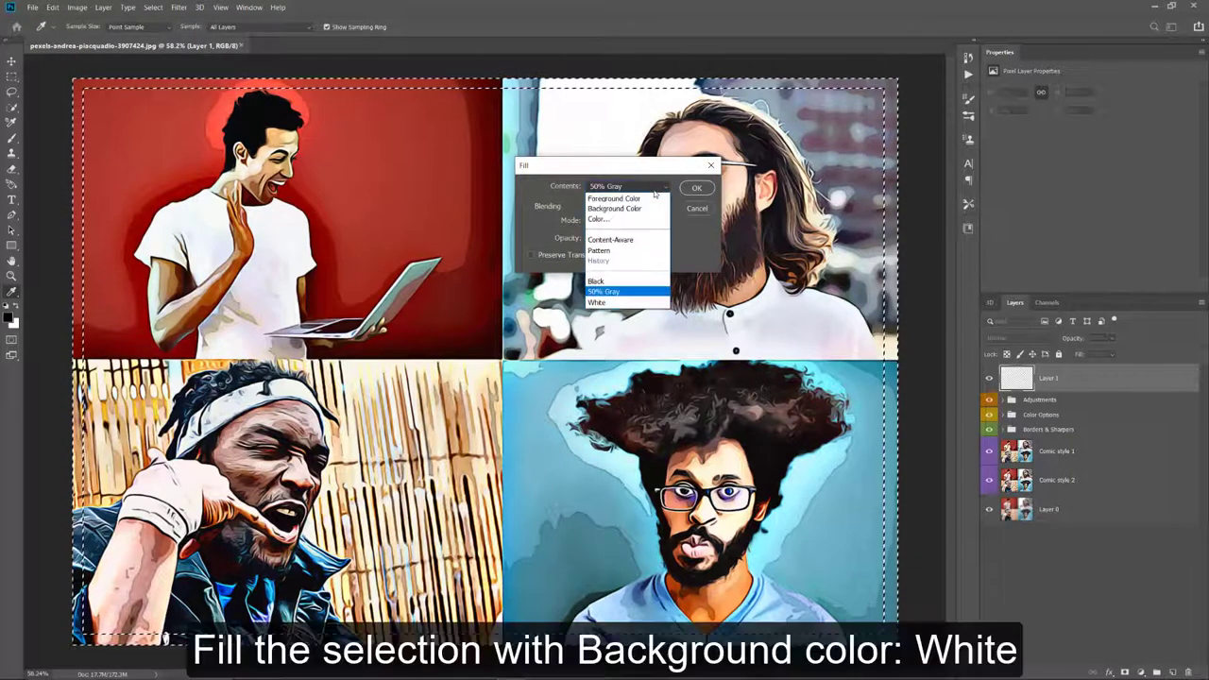
click(642, 209)
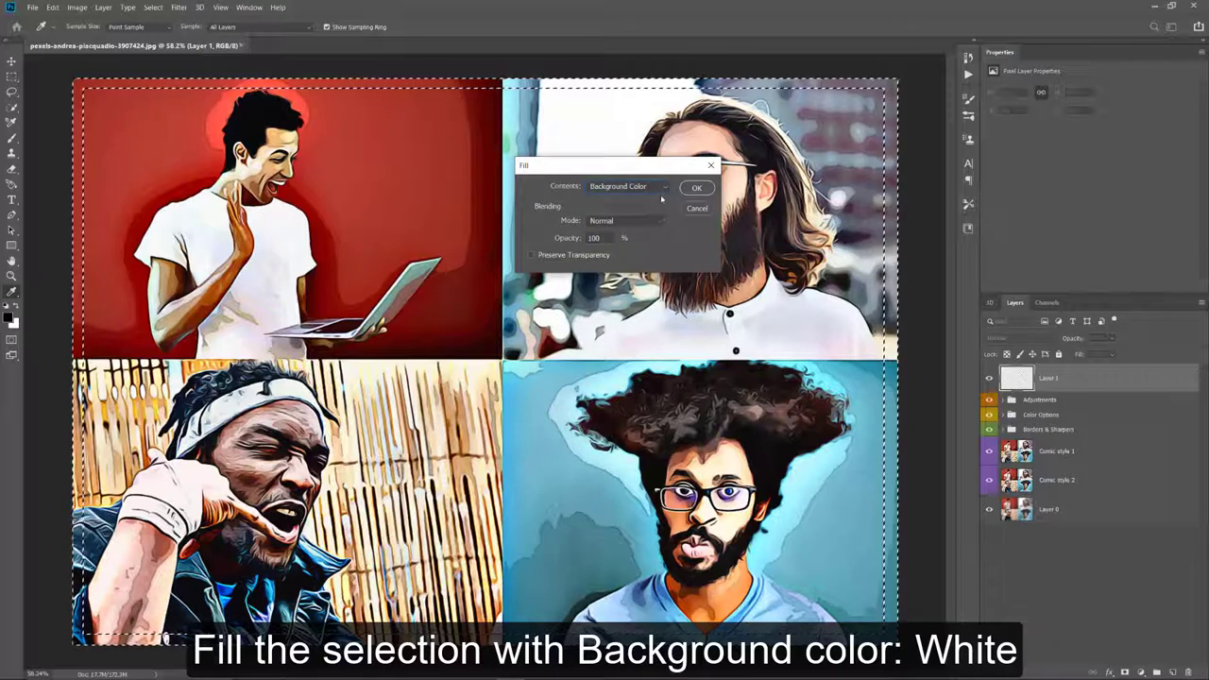
click(694, 188)
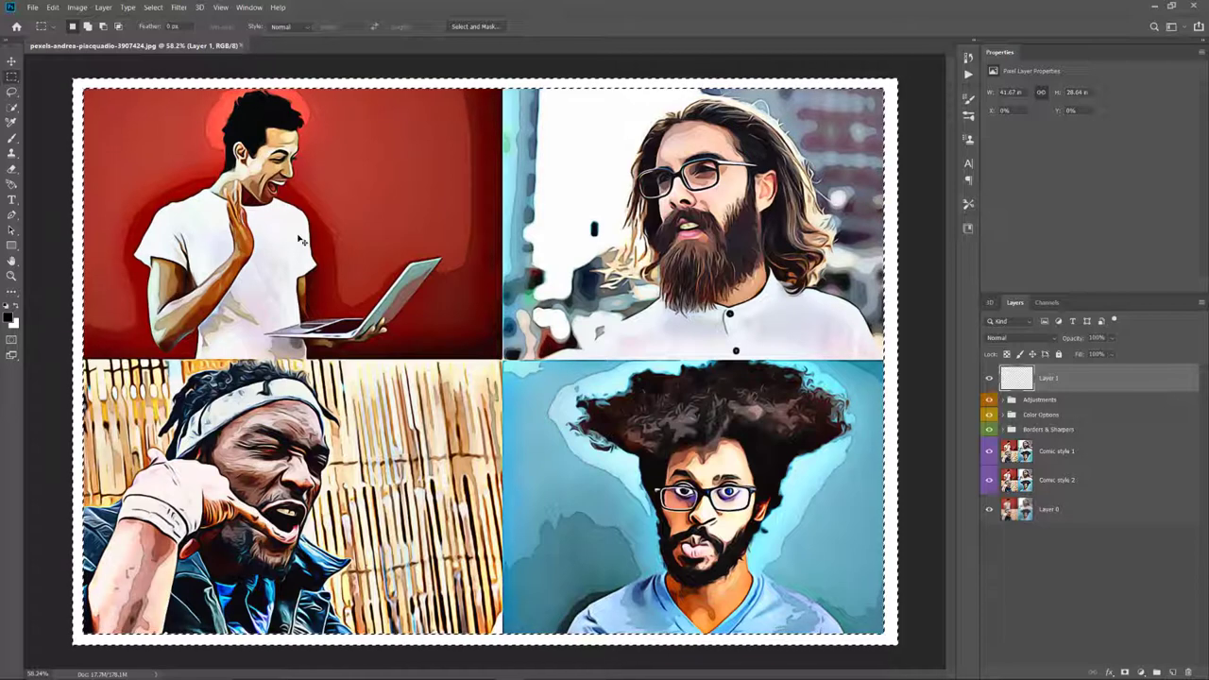
key(ctrl+d)
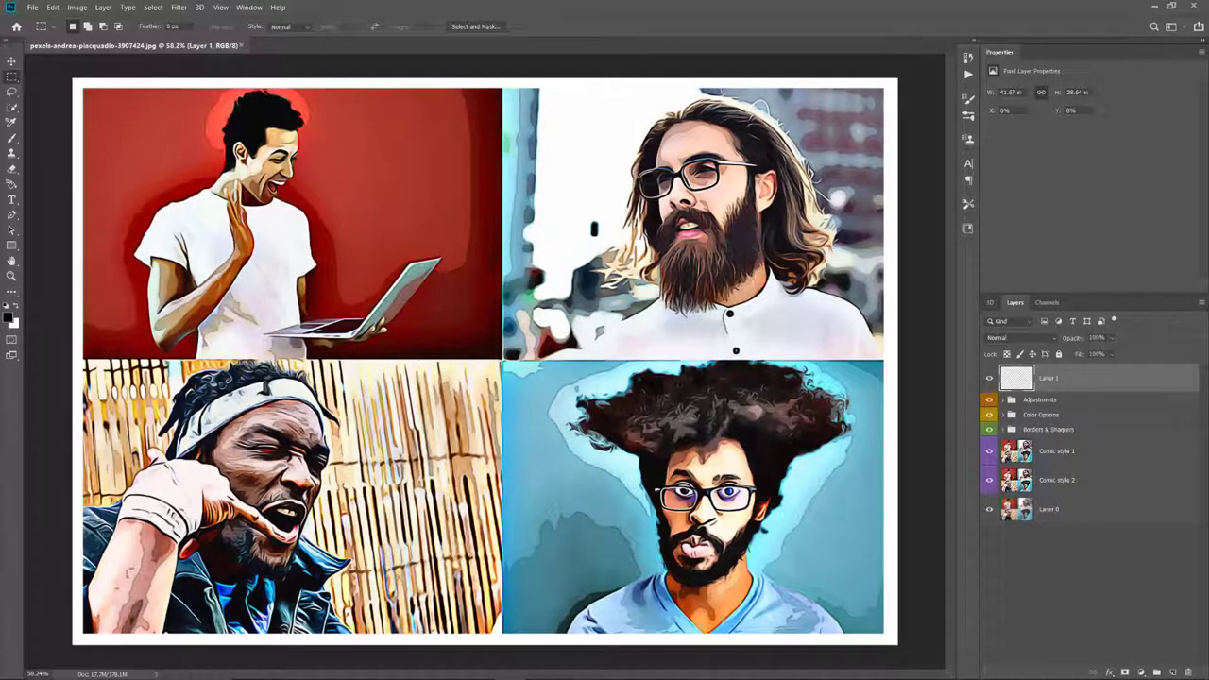
- Fill the vertical and horizontal gaps between the four panels with white
drag(497, 76, 506, 642)
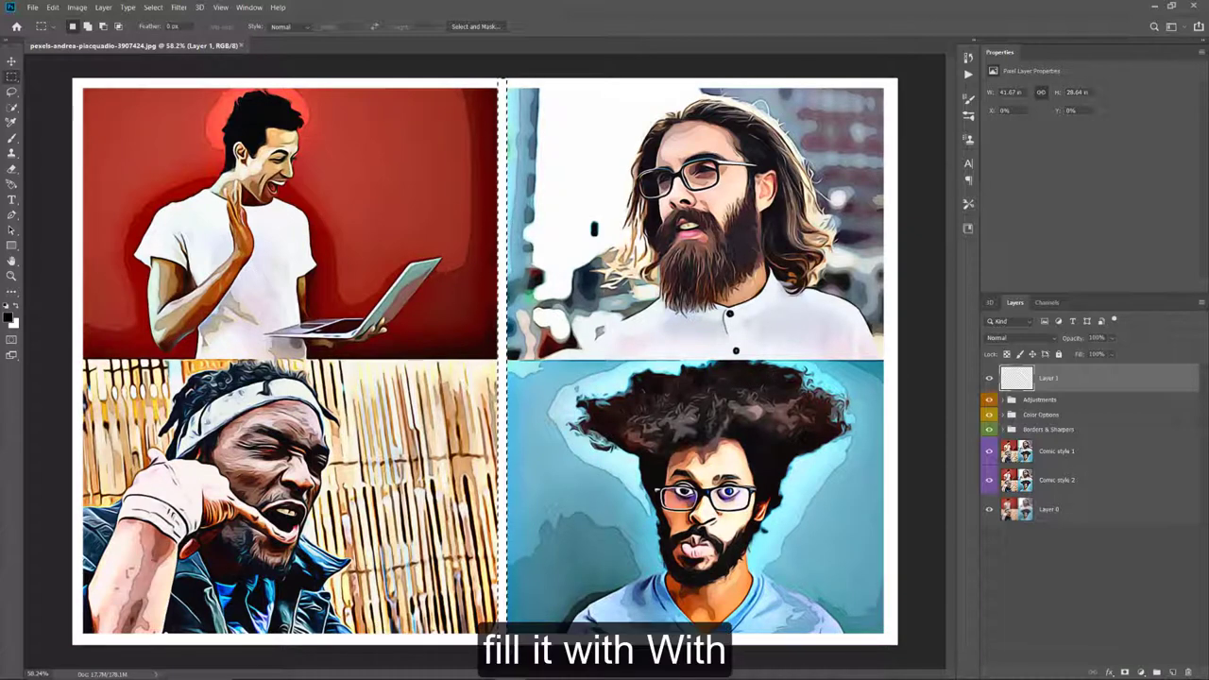
key(ctrl+d)
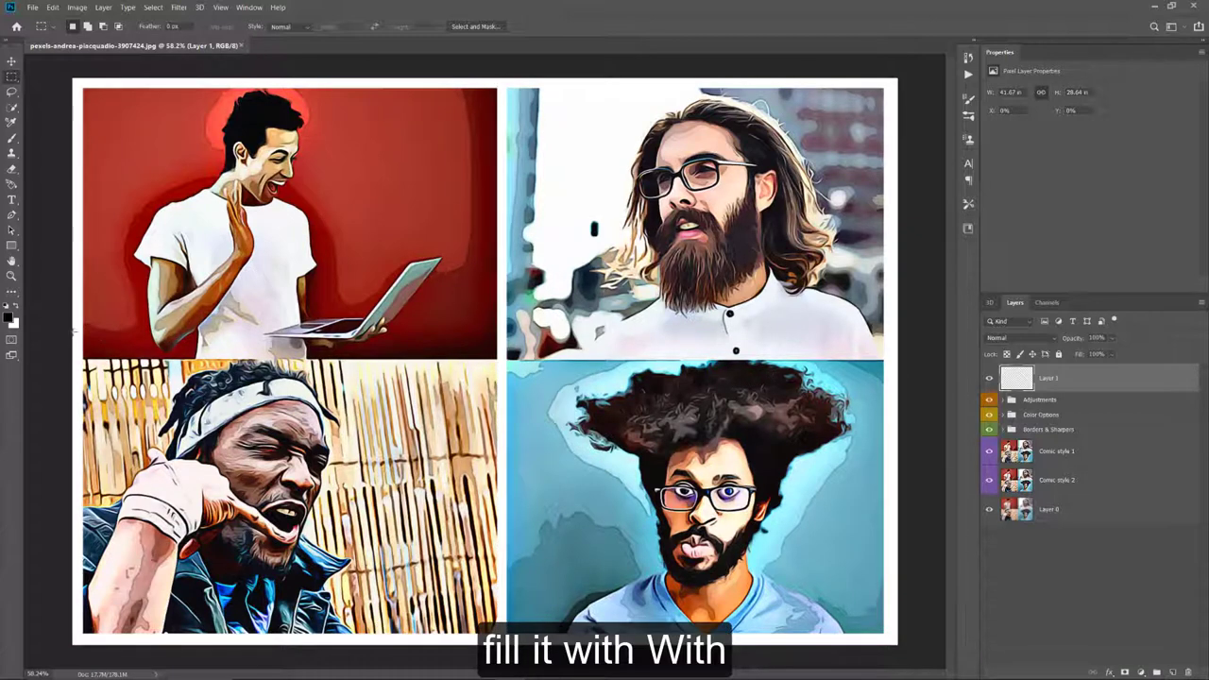
drag(70, 351, 906, 363)
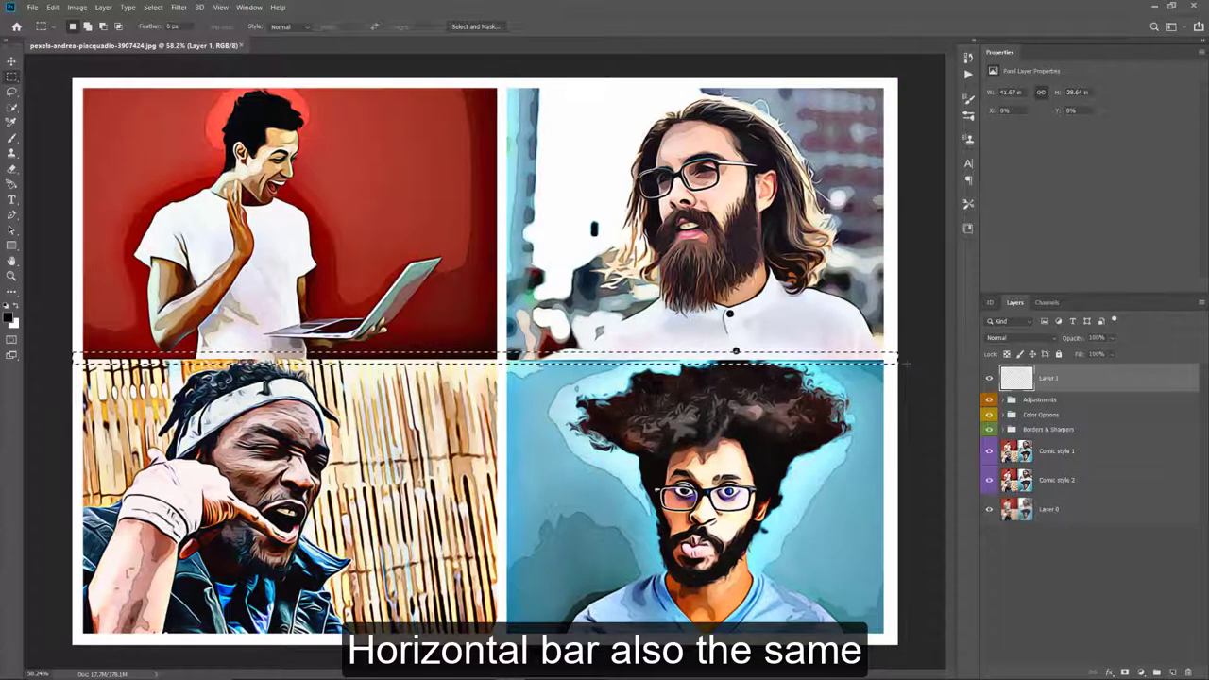
key(ctrl+BackSpace)
key(ctrl+d)
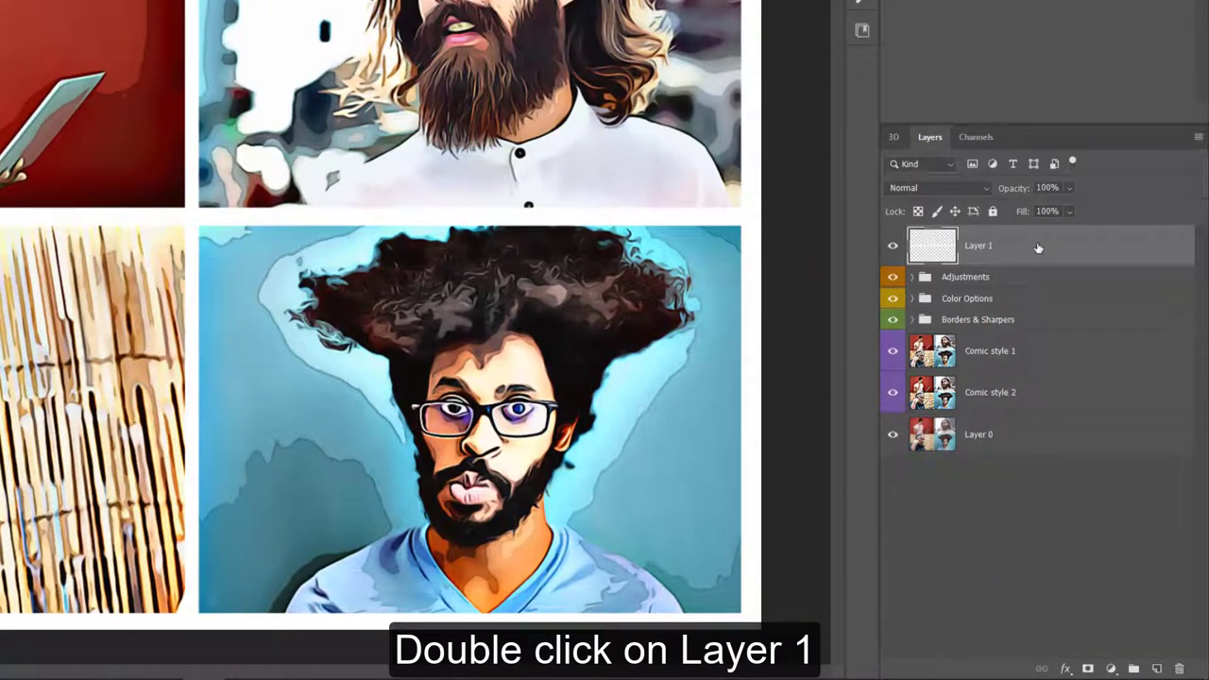
- Give Layer 1 a black Stroke style, positioned Outside, about 6 px thick
double_click(1038, 248)
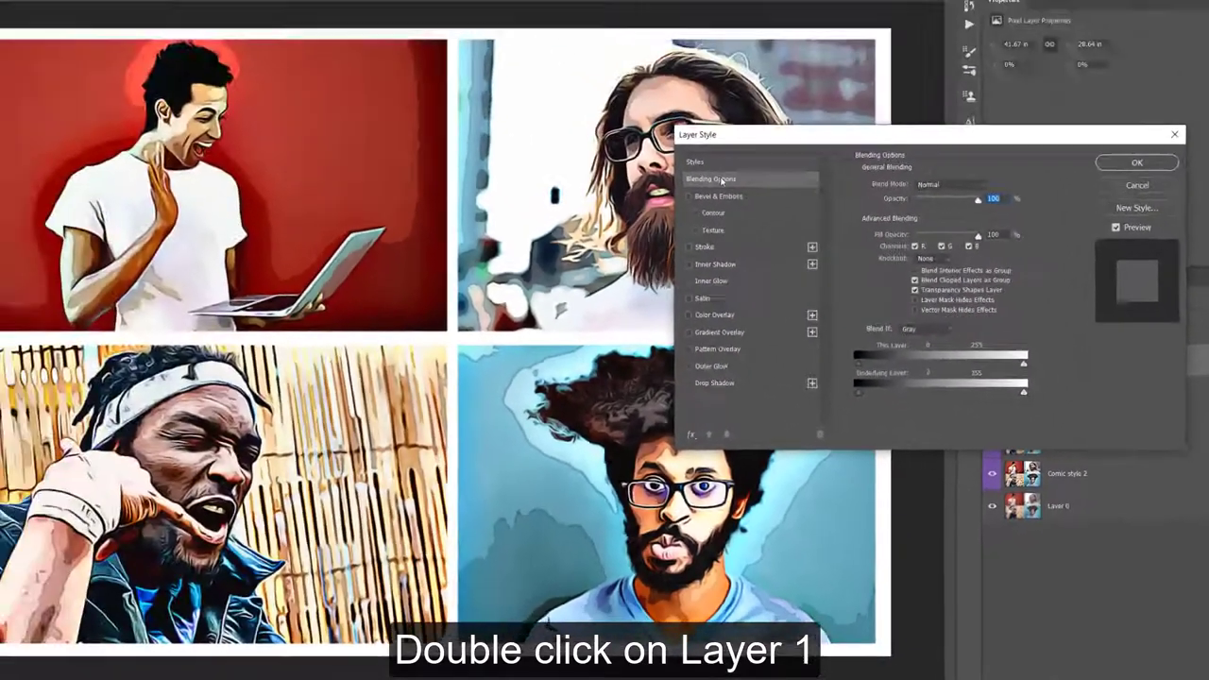
click(703, 248)
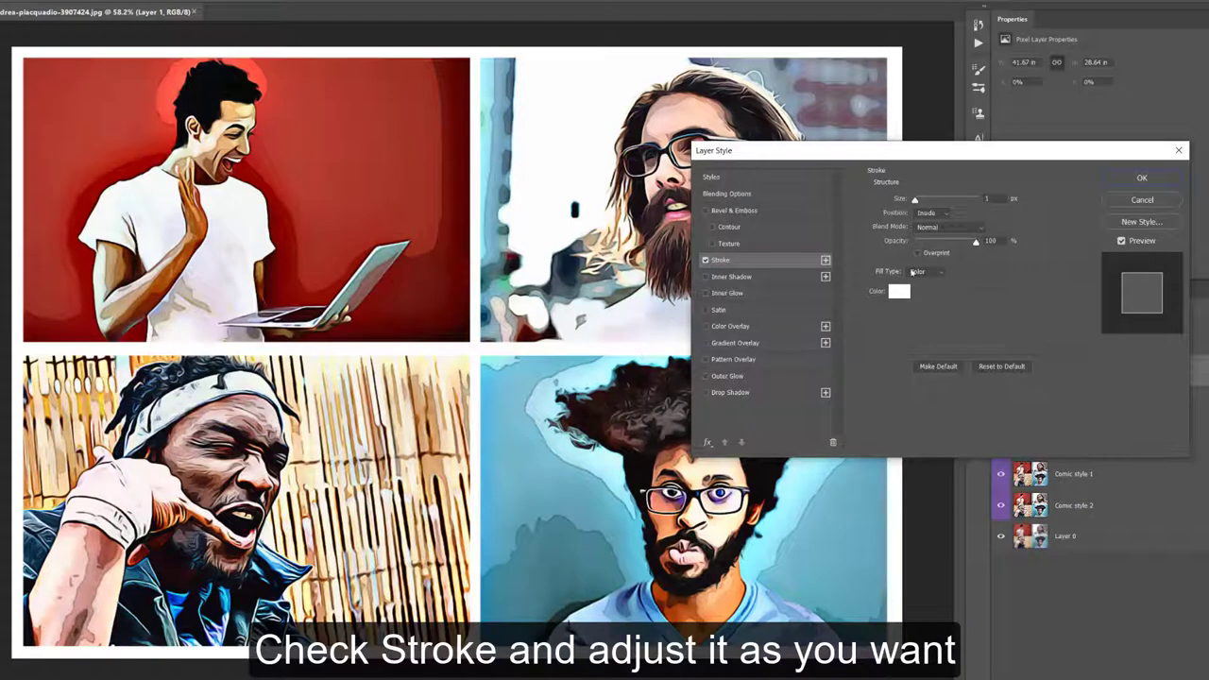
click(902, 291)
drag(699, 407, 676, 440)
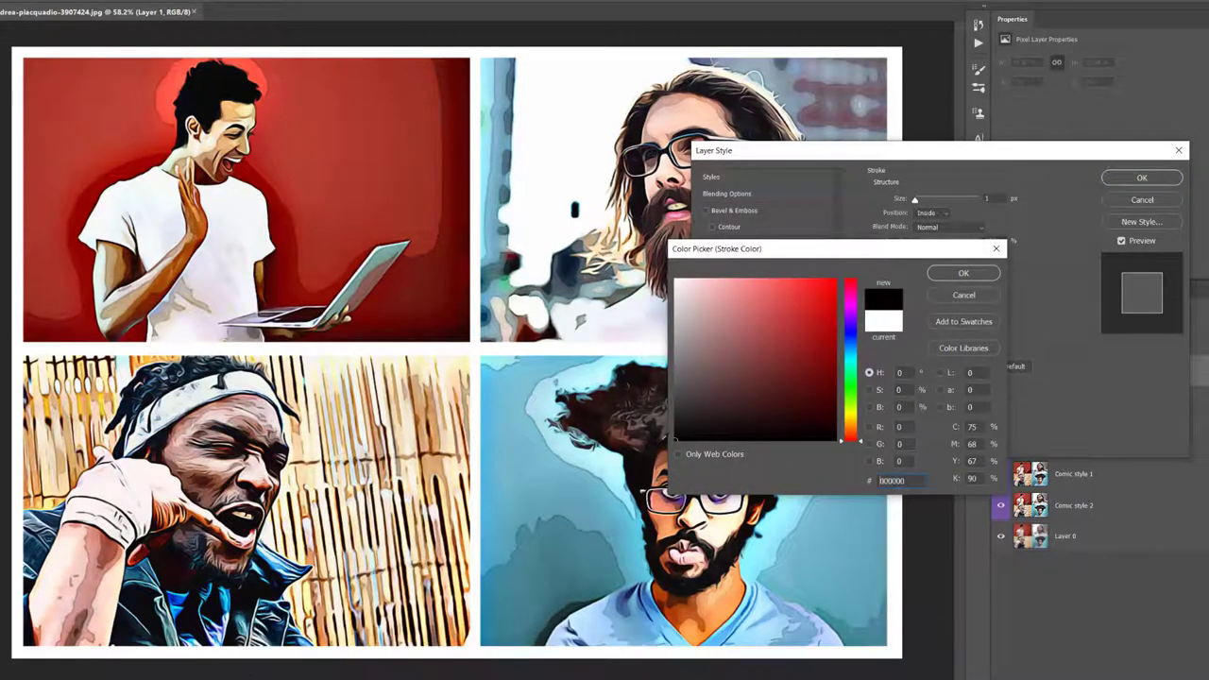
click(963, 273)
drag(914, 201, 918, 202)
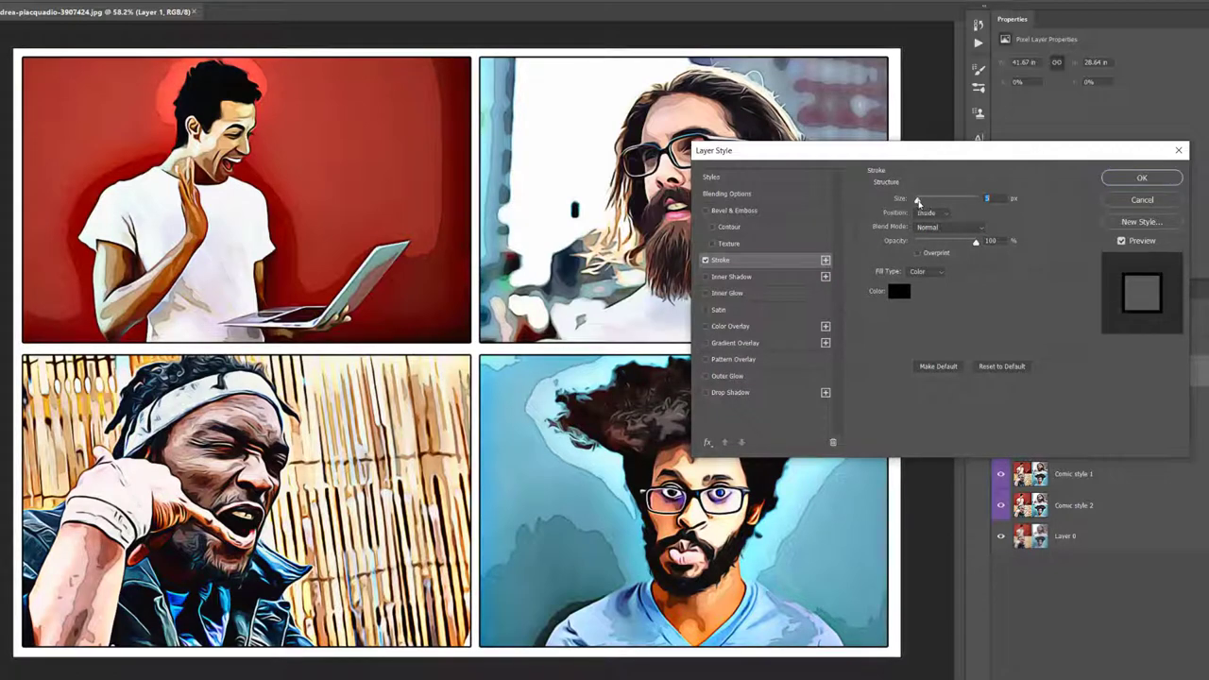
click(927, 213)
click(930, 219)
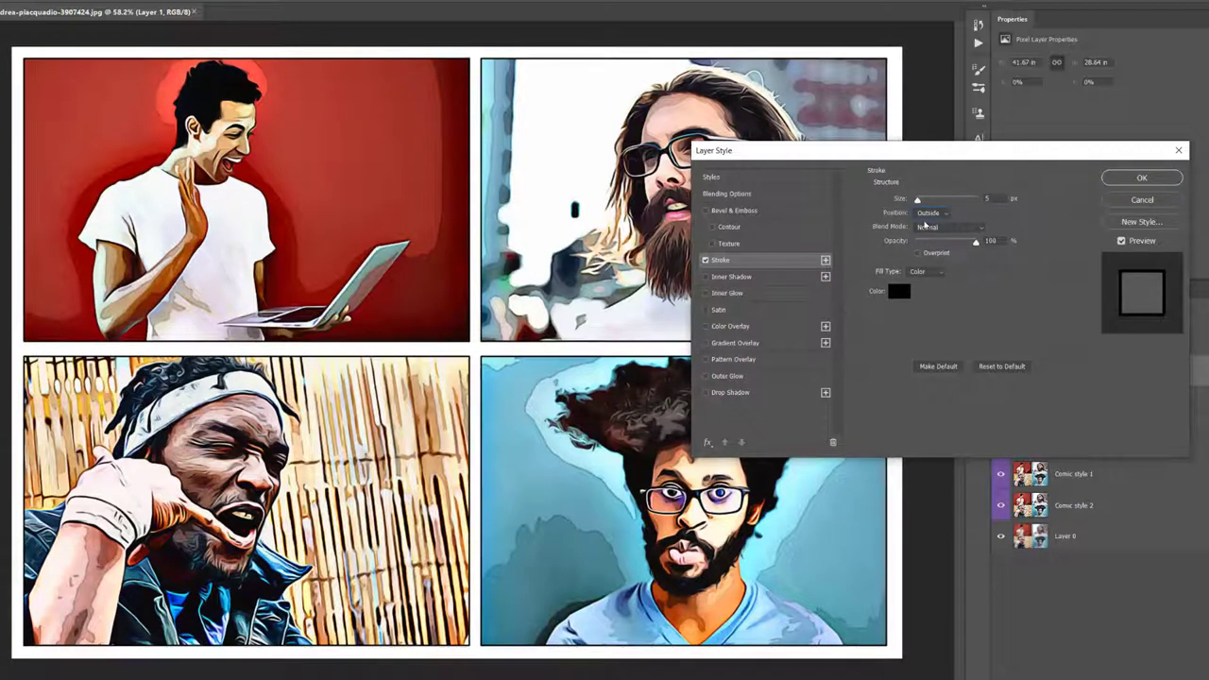
drag(916, 200, 918, 201)
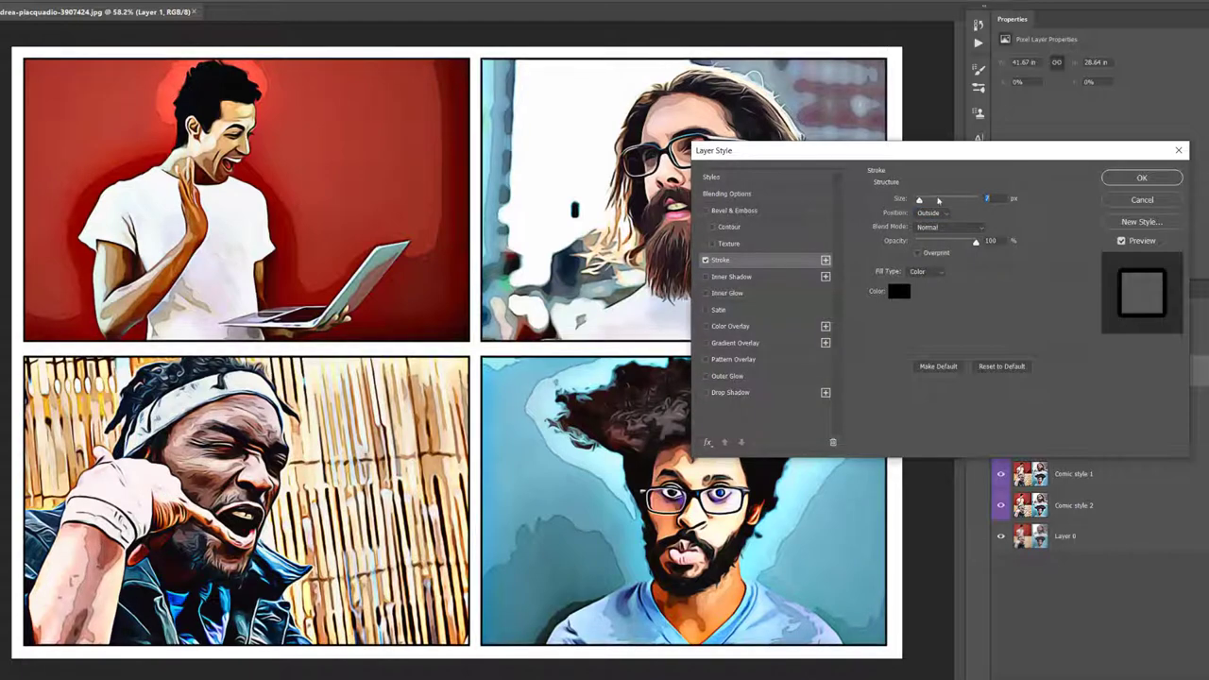
click(1142, 177)
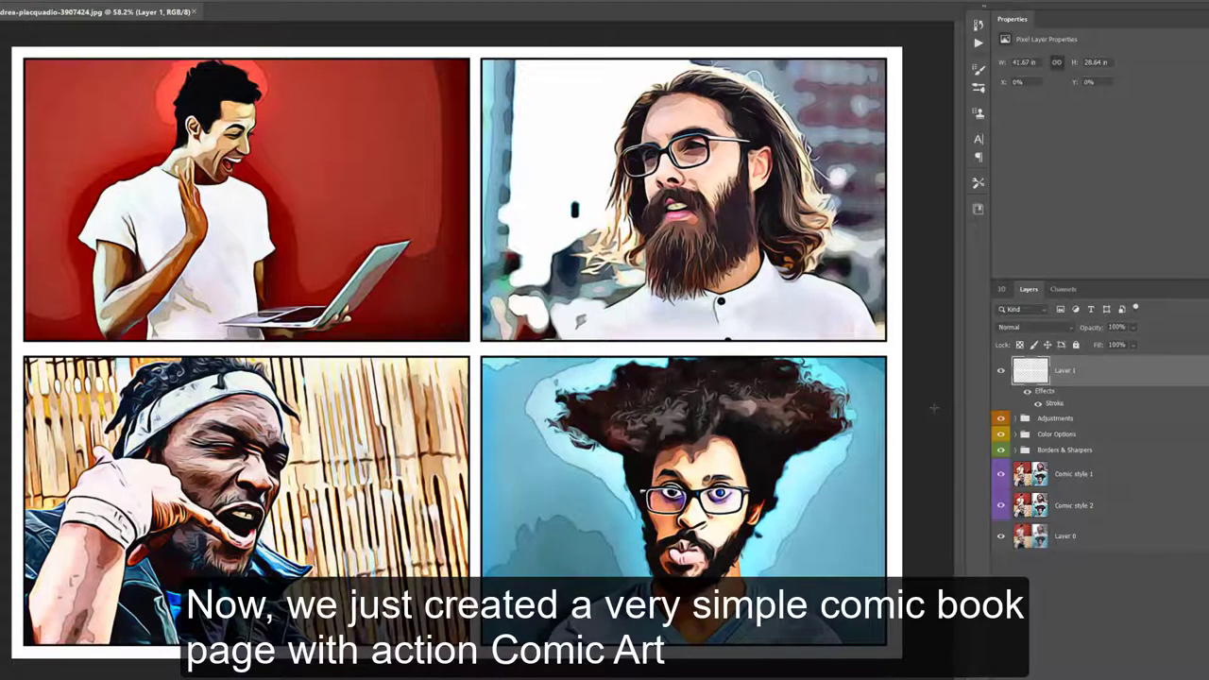
alt+click(1002, 538)
alt+click(1002, 538)
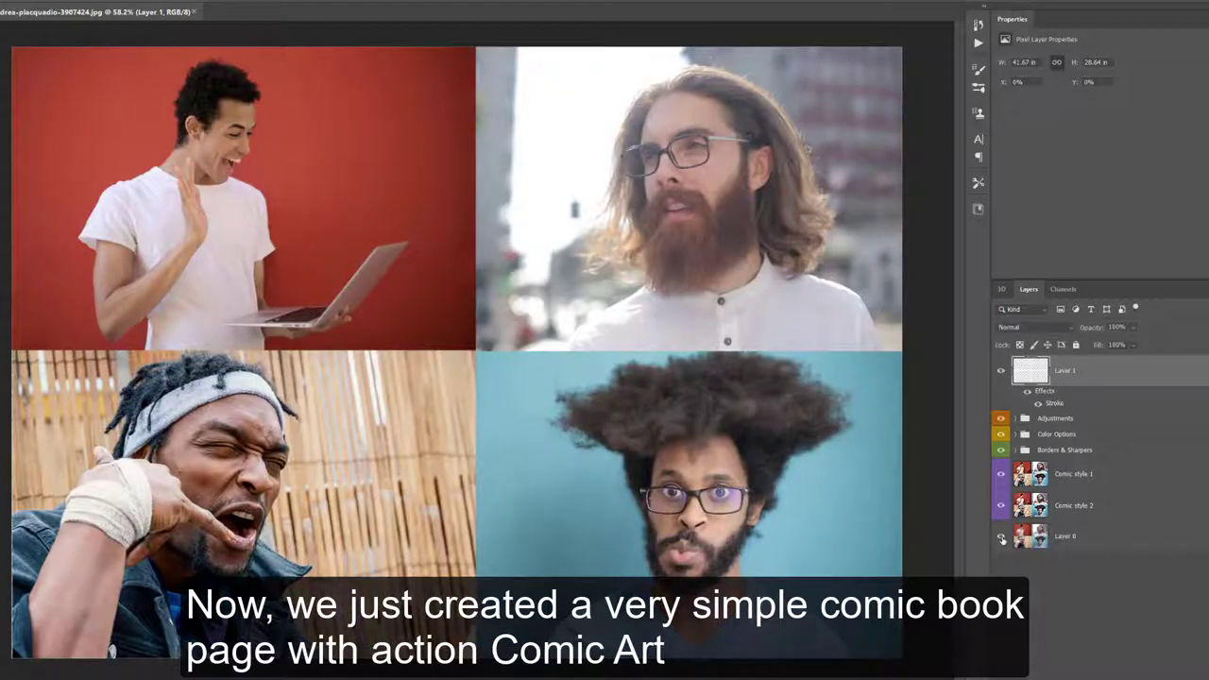